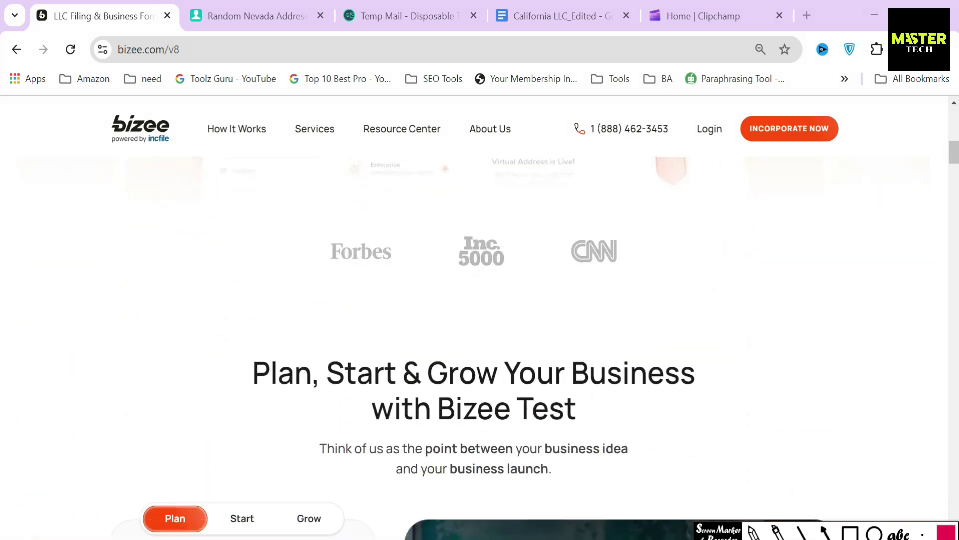
Scroll the Bizee homepage, highlighting the Plan, Start & Grow and Limited Liability Companies headings
{"action": "left_click_drag", "start_coordinate": [248, 372], "coordinate": [586, 458]}
{"action": "scroll", "coordinate": [586, 439], "scroll_direction": "down", "scroll_amount": 5}
{"action": "scroll", "coordinate": [586, 425], "scroll_direction": "down", "scroll_amount": 10}
{"action": "left_click_drag", "start_coordinate": [254, 223], "coordinate": [760, 296]}
{"action": "left_click", "coordinate": [699, 295]}
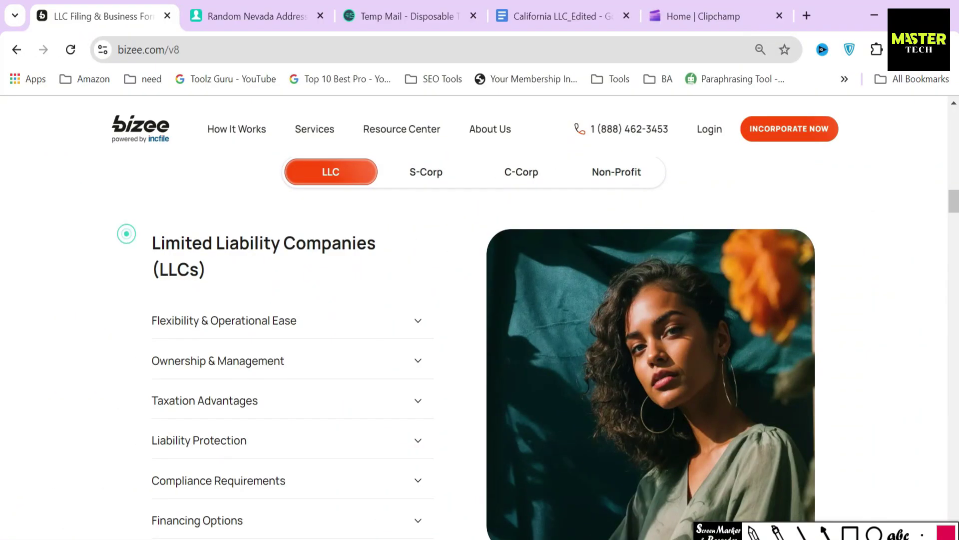
{"action": "left_click_drag", "start_coordinate": [125, 232], "coordinate": [263, 279]}
{"action": "scroll", "coordinate": [352, 287], "scroll_direction": "down", "scroll_amount": 15}
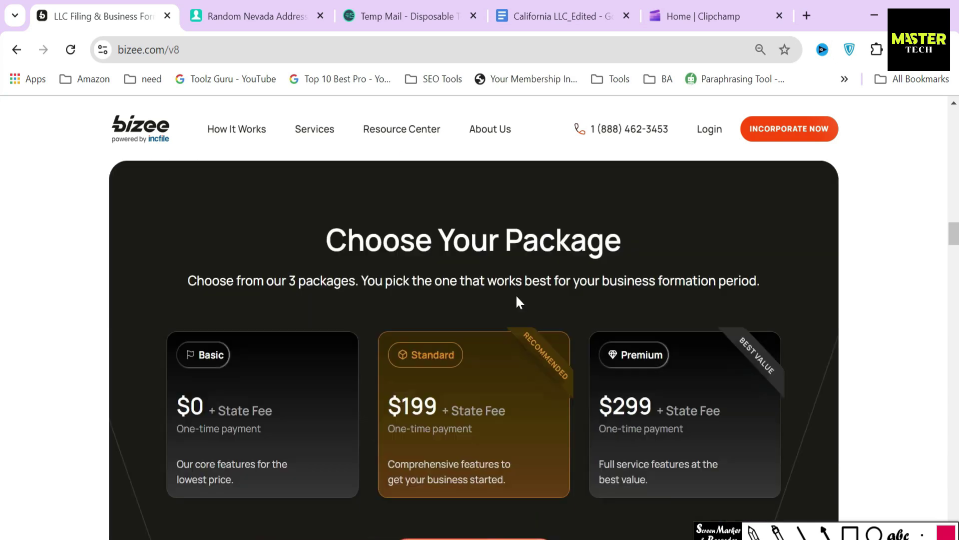
{"action": "scroll", "coordinate": [521, 298], "scroll_direction": "down", "scroll_amount": 5}
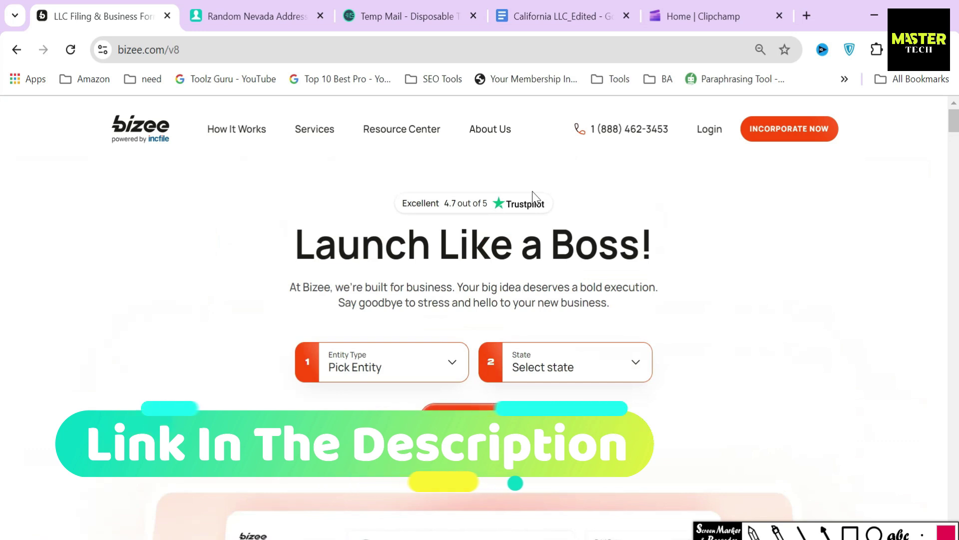
Go to the Form an LLC page from the Services menu
{"action": "mouse_move", "coordinate": [314, 134]}
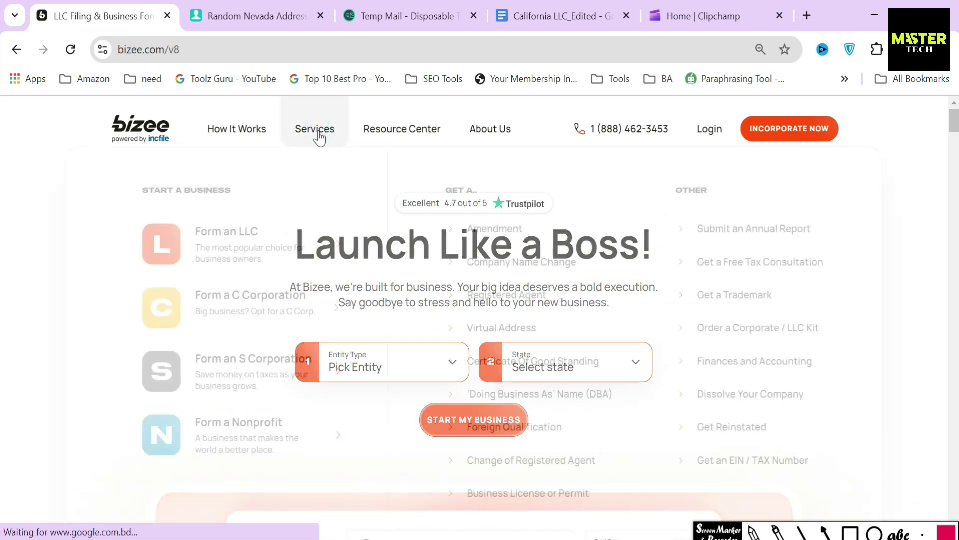
{"action": "left_click", "coordinate": [239, 242]}
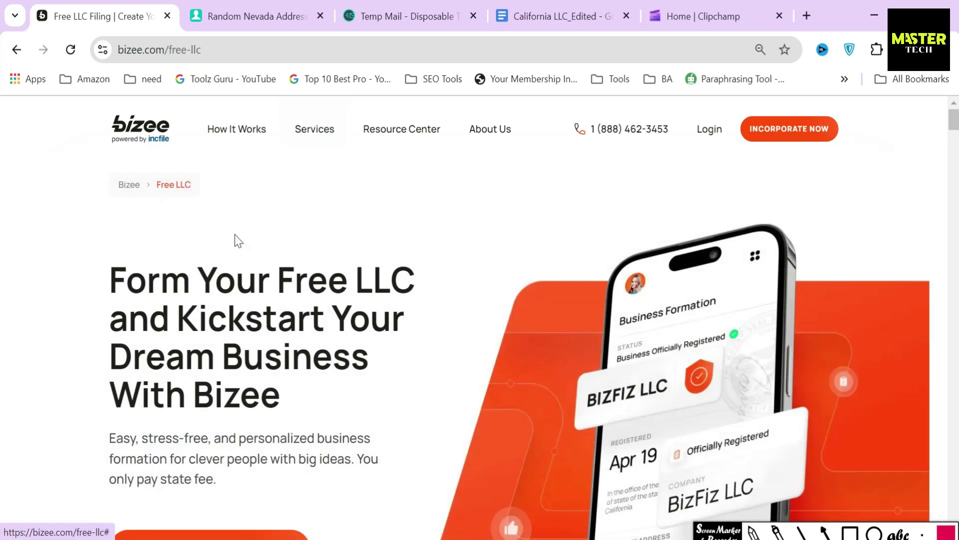
{"action": "scroll", "coordinate": [280, 305], "scroll_direction": "down", "scroll_amount": 3}
Start the free LLC order with entity type LLC and state Nevada
{"action": "left_click", "coordinate": [227, 316]}
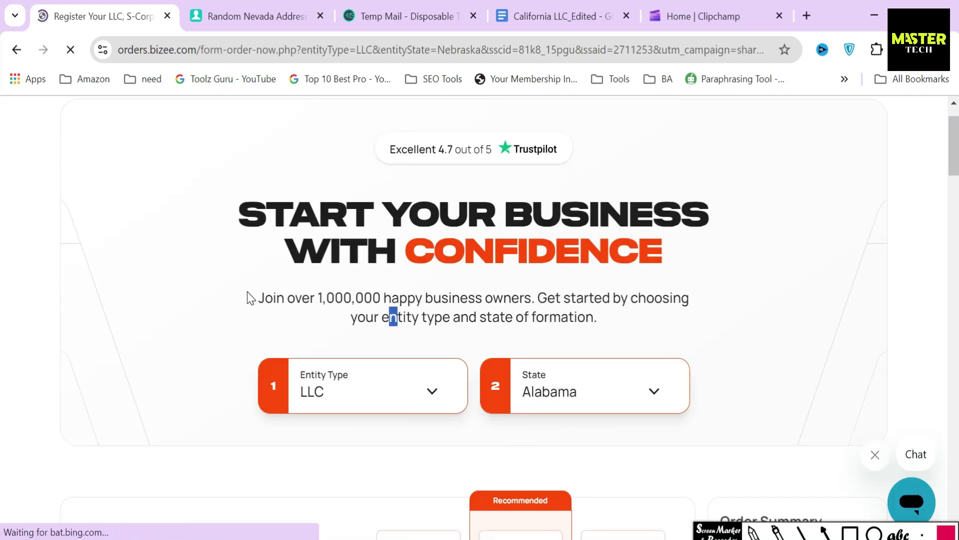
{"action": "left_click_drag", "start_coordinate": [254, 296], "coordinate": [601, 332]}
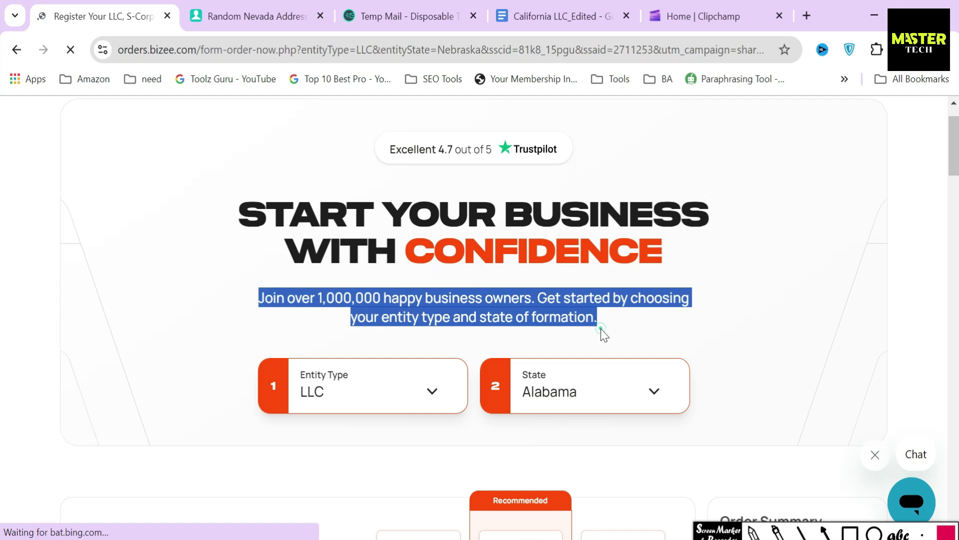
{"action": "left_click", "coordinate": [603, 333]}
{"action": "left_click", "coordinate": [354, 390]}
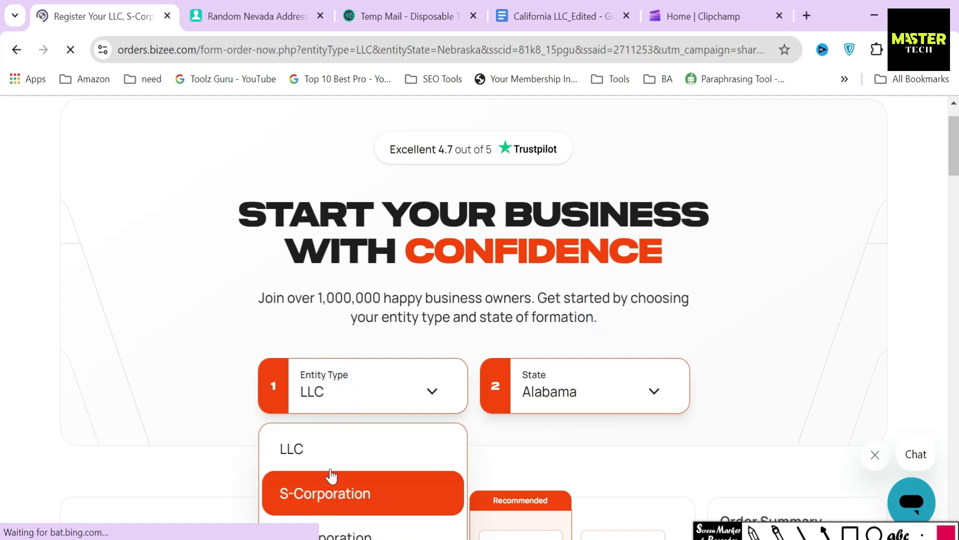
{"action": "left_click", "coordinate": [331, 445]}
{"action": "left_click", "coordinate": [565, 388]}
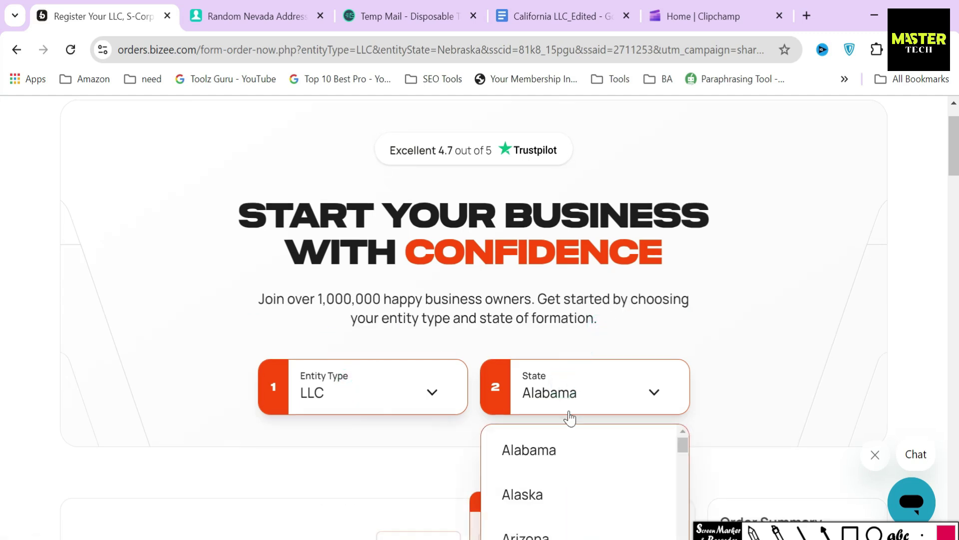
{"action": "scroll", "coordinate": [575, 419], "scroll_direction": "down", "scroll_amount": 10}
{"action": "scroll", "coordinate": [562, 407], "scroll_direction": "up", "scroll_amount": 1}
{"action": "left_click", "coordinate": [563, 389]}
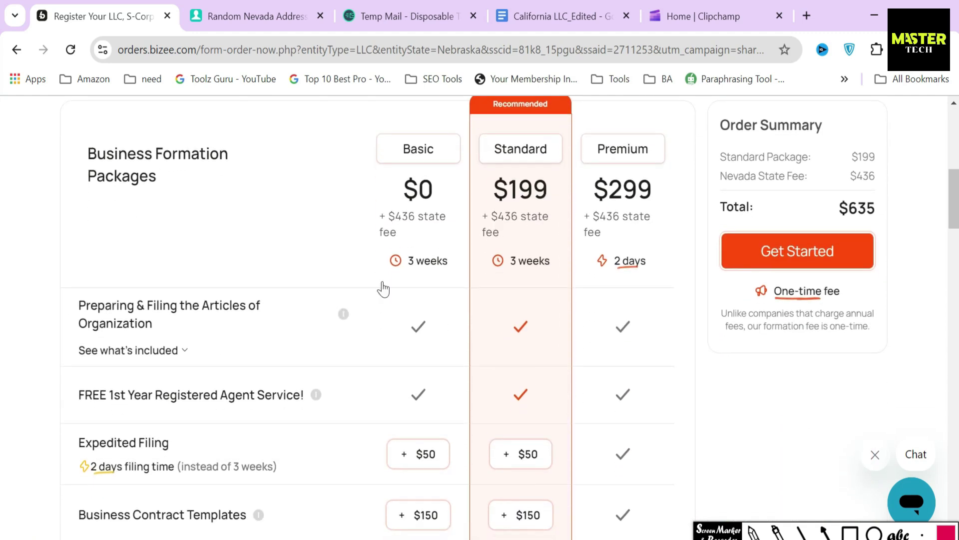
Mark the Basic and Premium packages and box each package's $436 state fee, then clear the marks
{"action": "left_click_drag", "start_coordinate": [352, 149], "coordinate": [378, 149]}
{"action": "left_click_drag", "start_coordinate": [555, 149], "coordinate": [590, 150]}
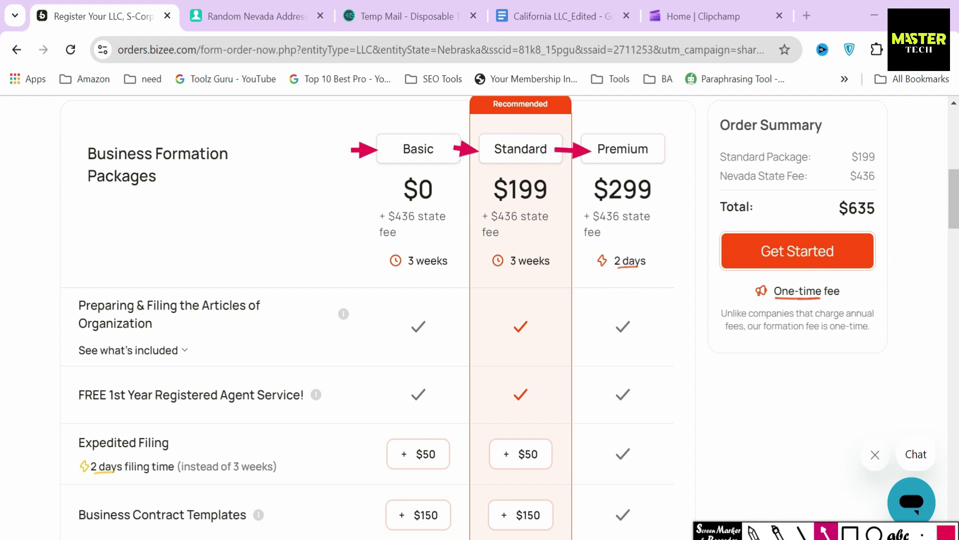
{"action": "left_click", "coordinate": [850, 525]}
{"action": "left_click_drag", "start_coordinate": [363, 203], "coordinate": [453, 237]}
{"action": "mouse_move", "coordinate": [479, 202]}
{"action": "left_mouse_down"}
{"action": "mouse_move", "coordinate": [483, 235]}
{"action": "mouse_move", "coordinate": [556, 240]}
{"action": "left_mouse_up"}
{"action": "left_click_drag", "start_coordinate": [580, 200], "coordinate": [662, 242]}
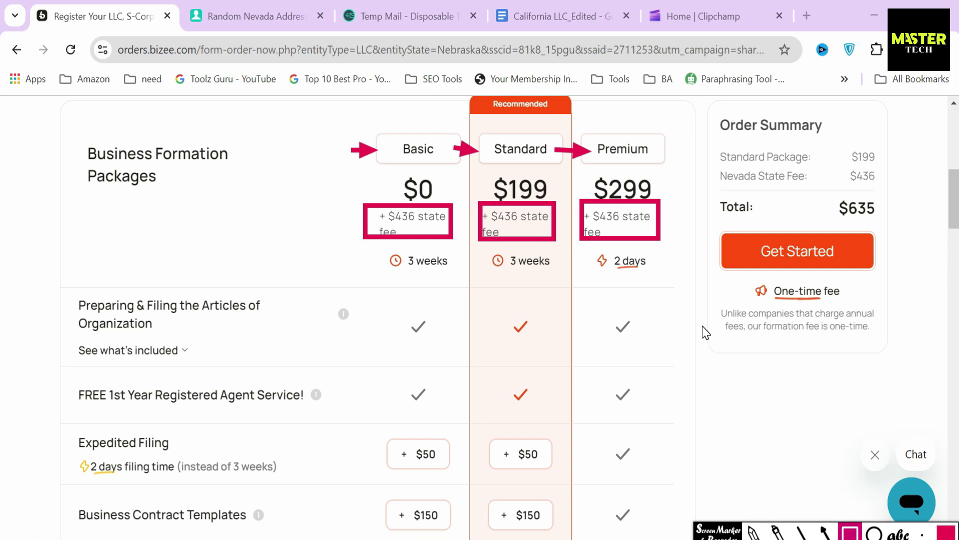
{"action": "left_click", "coordinate": [850, 534]}
{"action": "left_click", "coordinate": [708, 294]}
{"action": "key", "text": "Escape"}
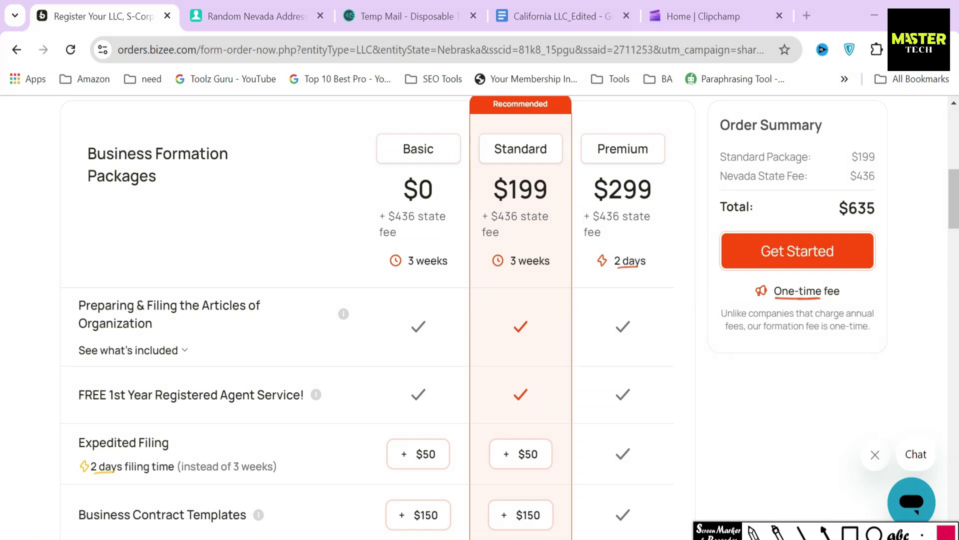
{"action": "scroll", "coordinate": [702, 270], "scroll_direction": "up", "scroll_amount": 5}
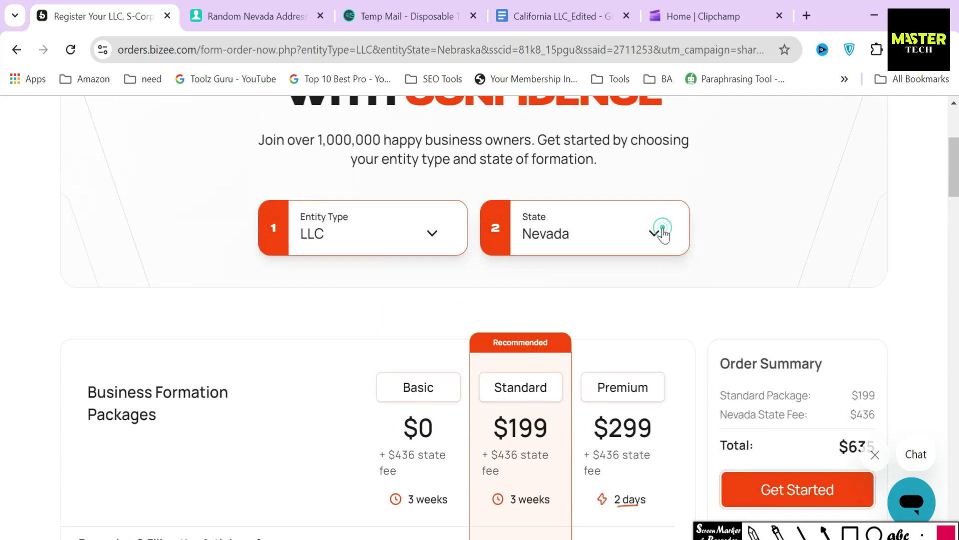
{"action": "left_click", "coordinate": [659, 231]}
{"action": "scroll", "coordinate": [602, 350], "scroll_direction": "up", "scroll_amount": 10}
{"action": "left_click", "coordinate": [579, 302]}
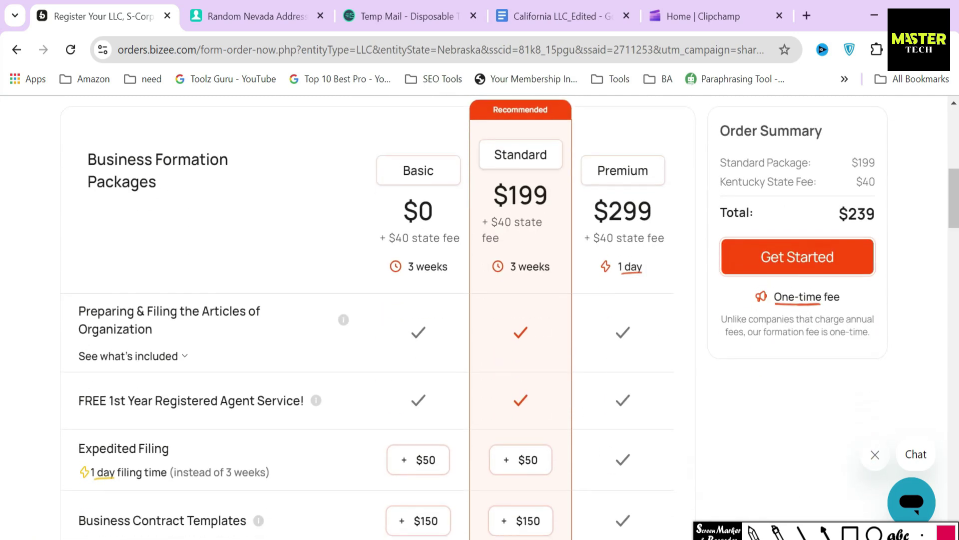
{"action": "left_click", "coordinate": [855, 534]}
{"action": "left_click_drag", "start_coordinate": [376, 218], "coordinate": [477, 258]}
{"action": "left_click_drag", "start_coordinate": [476, 203], "coordinate": [544, 245]}
{"action": "mouse_move", "coordinate": [580, 214]}
{"action": "left_mouse_down"}
{"action": "mouse_move", "coordinate": [590, 250]}
{"action": "mouse_move", "coordinate": [696, 260]}
{"action": "left_mouse_up"}
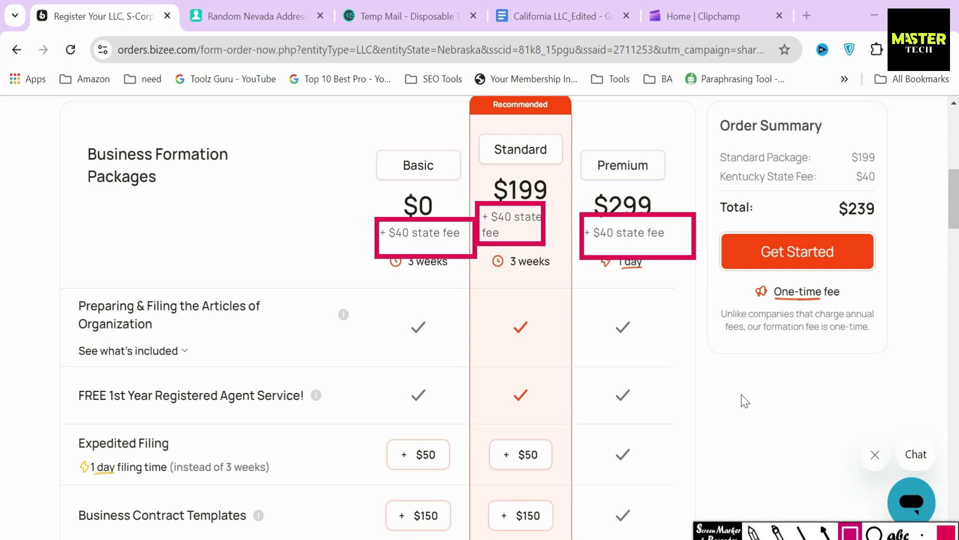
{"action": "left_click", "coordinate": [850, 532]}
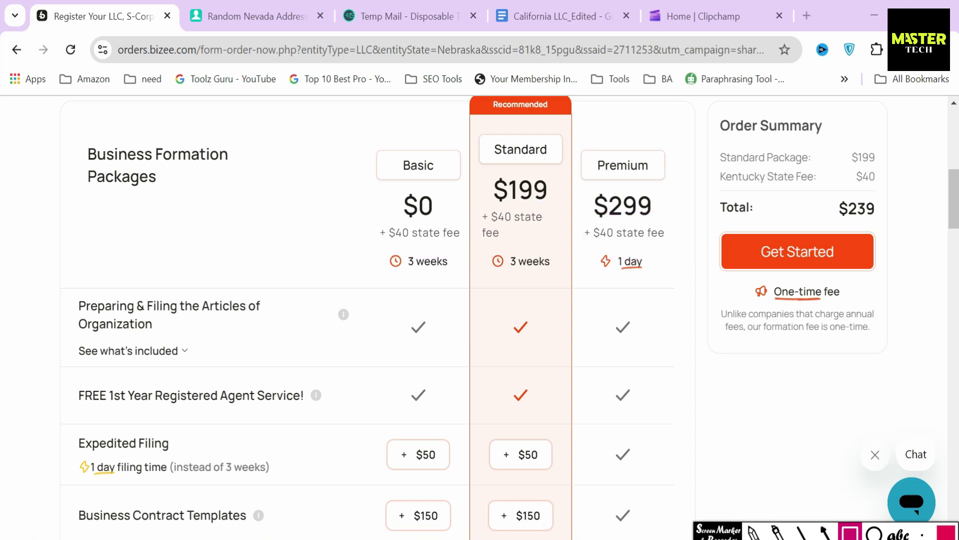
{"action": "scroll", "coordinate": [720, 465], "scroll_direction": "up", "scroll_amount": 5}
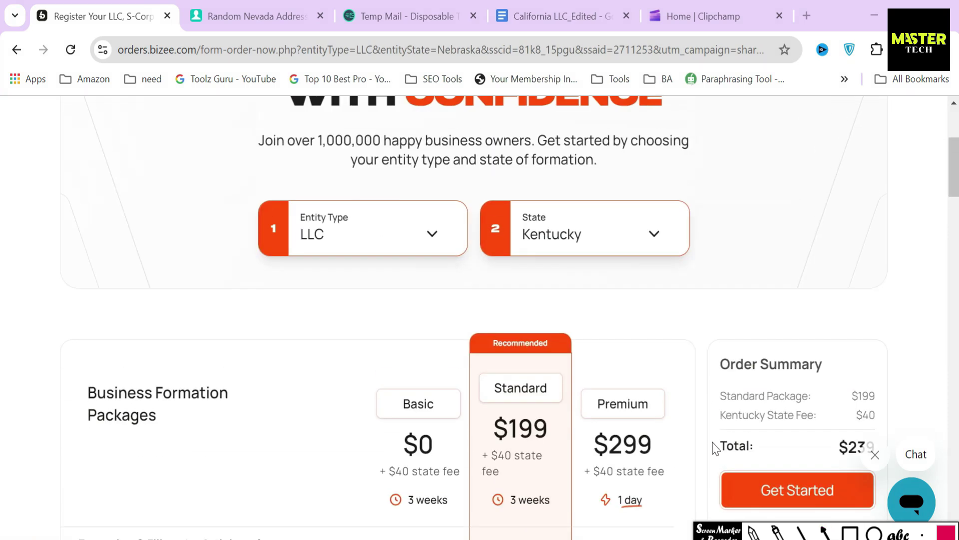
{"action": "left_click", "coordinate": [608, 246]}
{"action": "scroll", "coordinate": [594, 383], "scroll_direction": "down", "scroll_amount": 8}
{"action": "scroll", "coordinate": [595, 383], "scroll_direction": "down", "scroll_amount": 2}
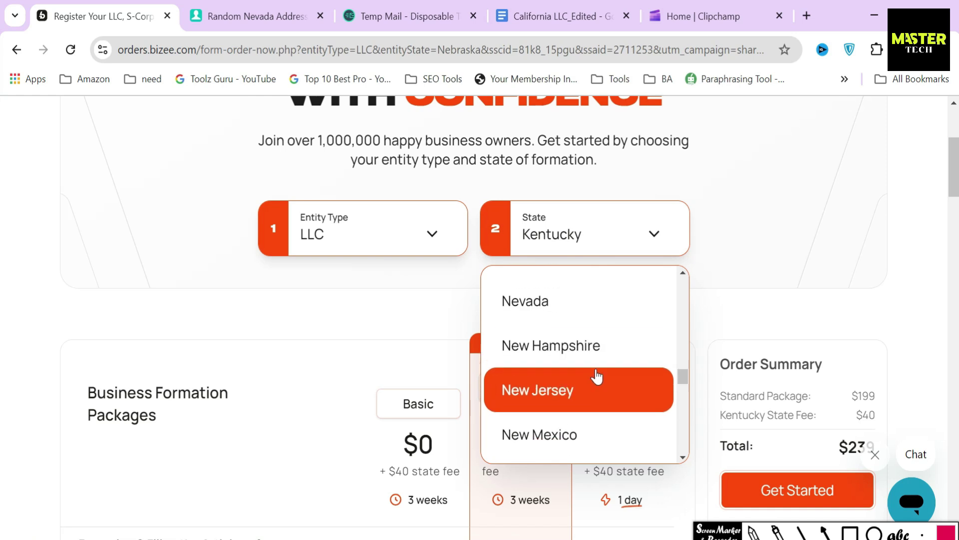
{"action": "left_click", "coordinate": [578, 302]}
{"action": "scroll", "coordinate": [578, 302], "scroll_direction": "down", "scroll_amount": 5}
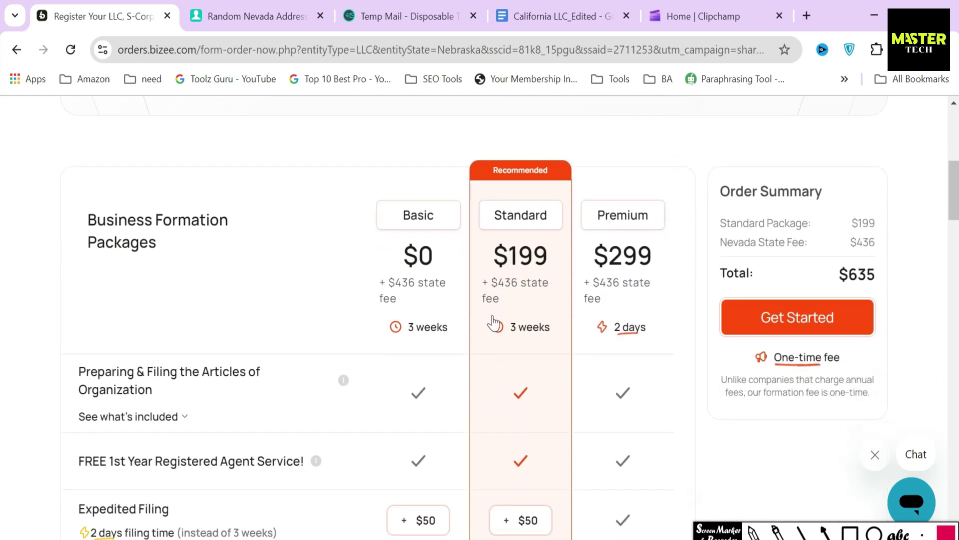
{"action": "left_click", "coordinate": [346, 203]}
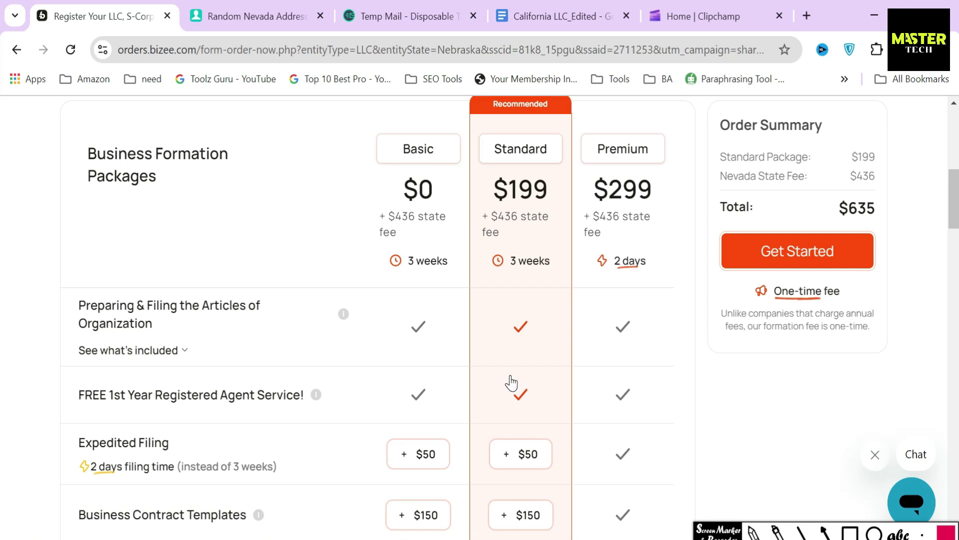
Click through the Basic, Standard and Premium packages, ending on Basic
{"action": "left_click", "coordinate": [433, 237]}
{"action": "left_click", "coordinate": [497, 232]}
{"action": "left_click", "coordinate": [605, 225]}
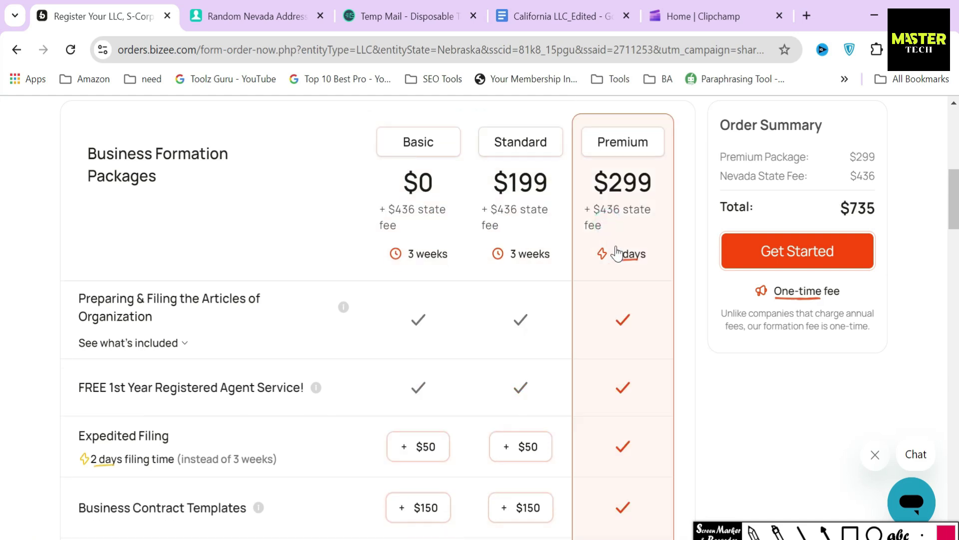
{"action": "left_click", "coordinate": [697, 262]}
{"action": "left_click", "coordinate": [422, 188]}
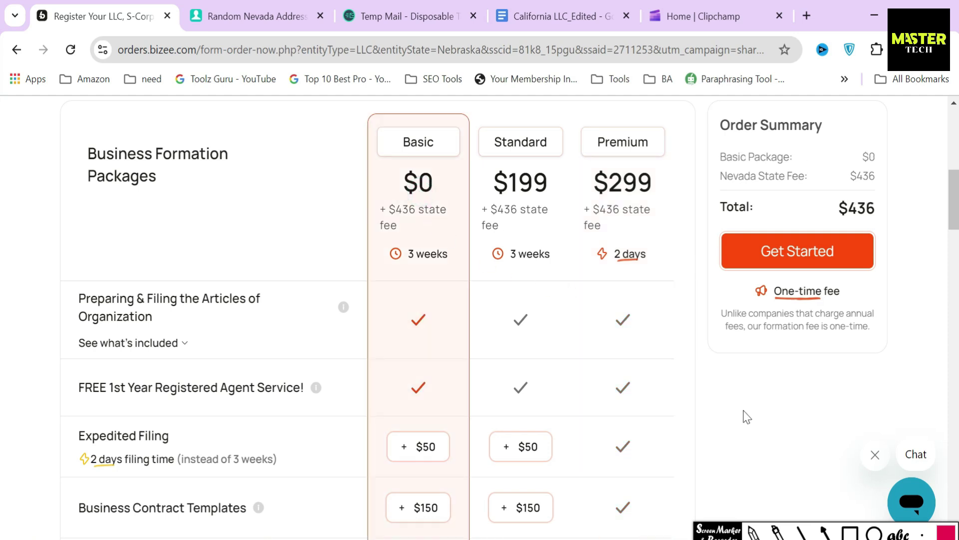
Box Basic's $0 price, $436 state fee, Articles of Organization row and free registered agent row
{"action": "left_click", "coordinate": [845, 533]}
{"action": "mouse_move", "coordinate": [392, 165]}
{"action": "left_mouse_down"}
{"action": "mouse_move", "coordinate": [403, 200]}
{"action": "mouse_move", "coordinate": [443, 201]}
{"action": "left_mouse_up"}
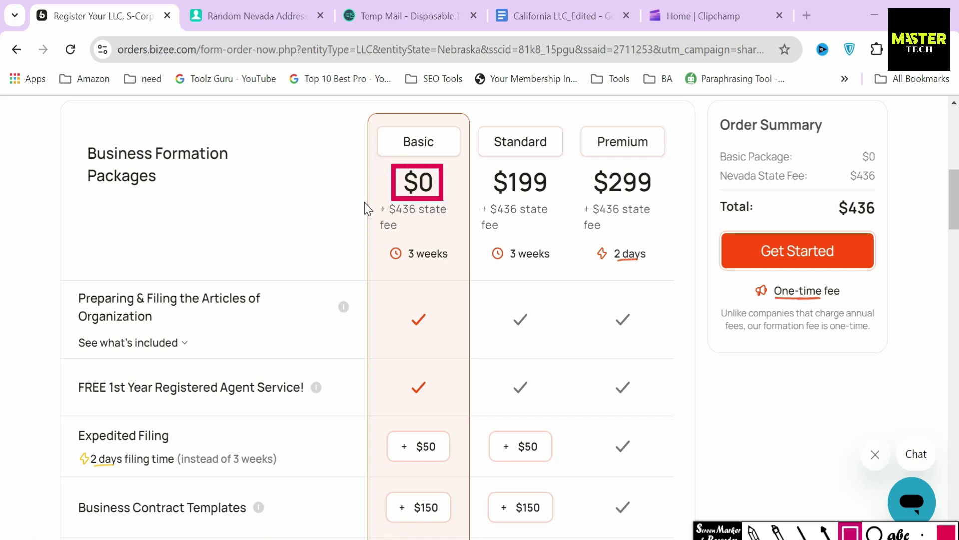
{"action": "left_click_drag", "start_coordinate": [398, 239], "coordinate": [465, 238]}
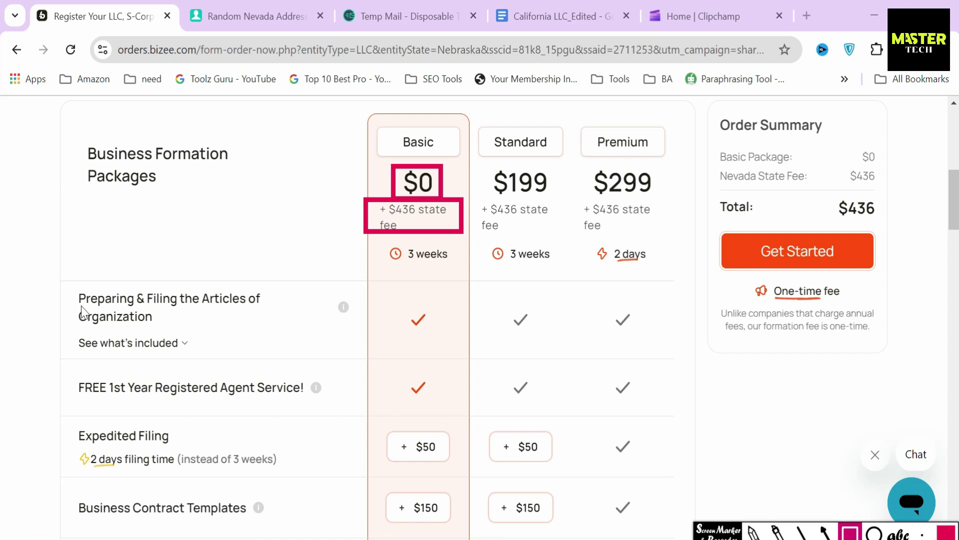
{"action": "mouse_move", "coordinate": [67, 284]}
{"action": "left_mouse_down"}
{"action": "mouse_move", "coordinate": [95, 323]}
{"action": "mouse_move", "coordinate": [302, 343]}
{"action": "left_mouse_up"}
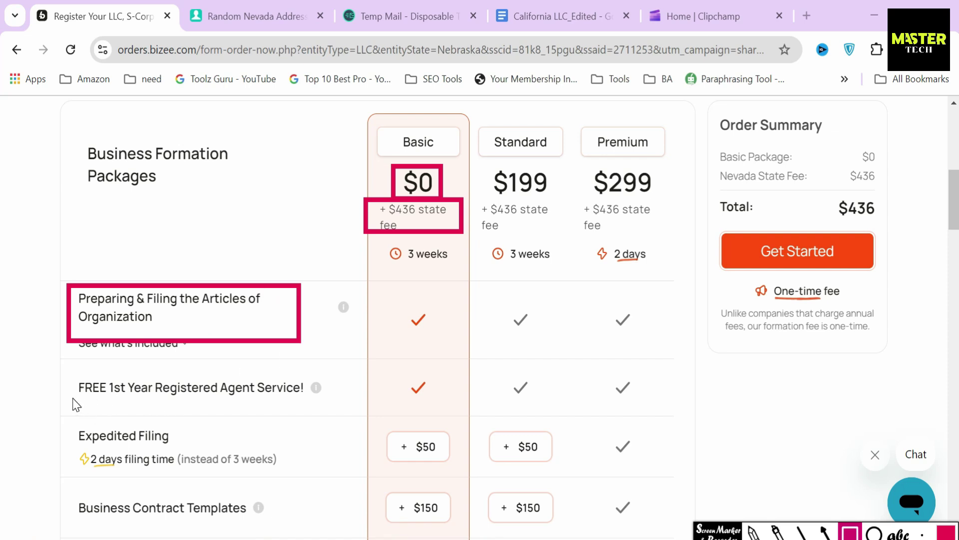
{"action": "mouse_move", "coordinate": [67, 364]}
{"action": "left_mouse_down"}
{"action": "mouse_move", "coordinate": [112, 410]}
{"action": "mouse_move", "coordinate": [316, 411]}
{"action": "left_mouse_up"}
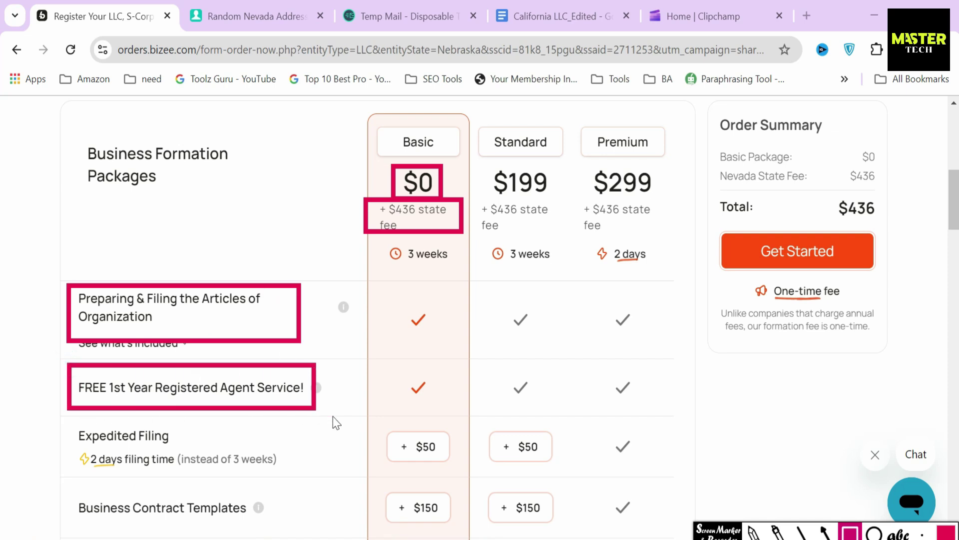
{"action": "scroll", "coordinate": [332, 422], "scroll_direction": "down", "scroll_amount": 5}
{"action": "mouse_move", "coordinate": [66, 299]}
{"action": "left_mouse_down"}
{"action": "mouse_move", "coordinate": [70, 344]}
{"action": "mouse_move", "coordinate": [295, 350]}
{"action": "left_mouse_up"}
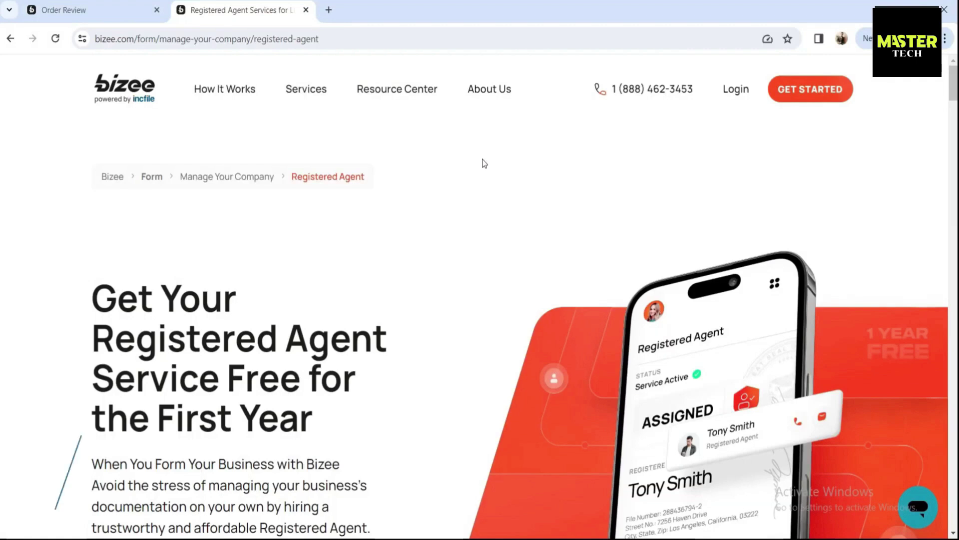
Scroll the Registered Agent page, highlighting the introductory paragraph below the headline
{"action": "scroll", "coordinate": [92, 290], "scroll_direction": "down", "scroll_amount": 3}
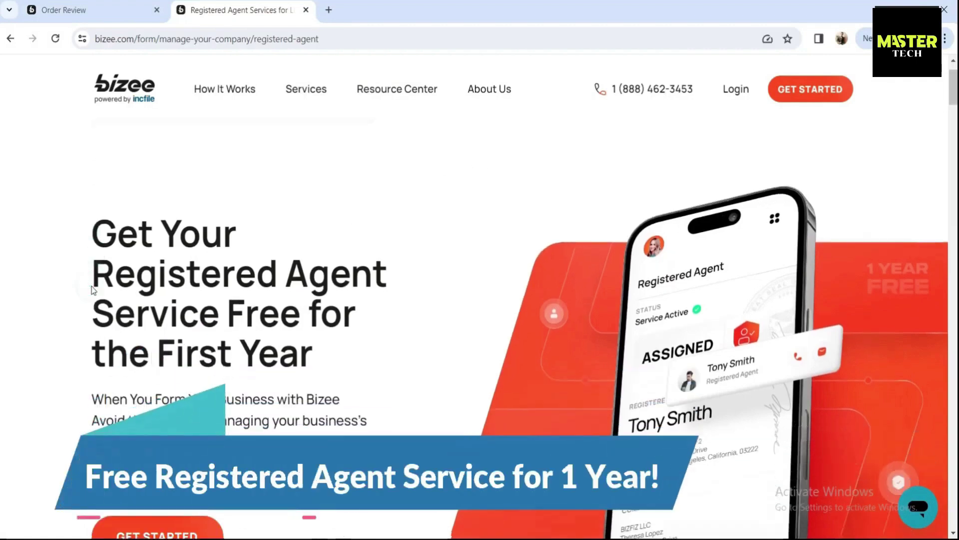
{"action": "left_click_drag", "start_coordinate": [92, 155], "coordinate": [361, 273]}
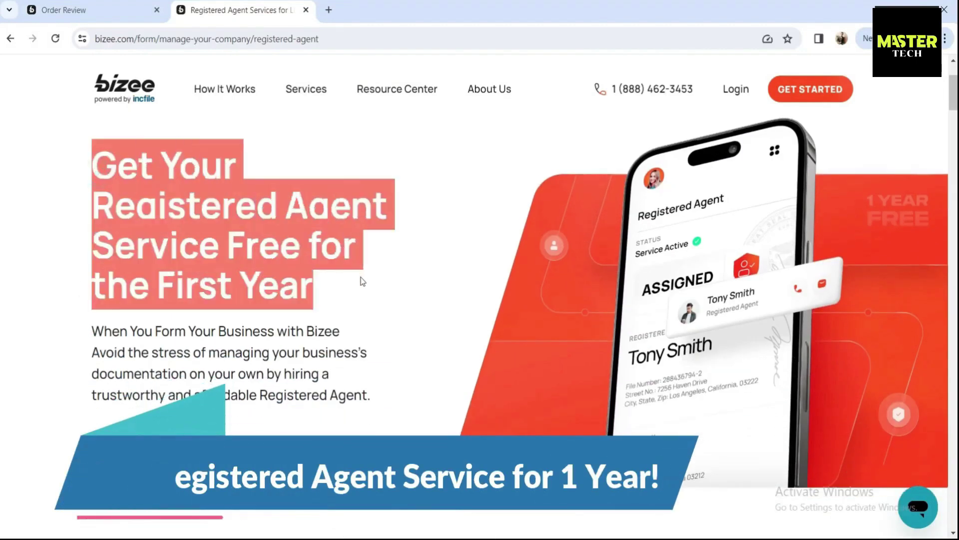
{"action": "scroll", "coordinate": [363, 277], "scroll_direction": "down", "scroll_amount": 1}
{"action": "left_click_drag", "start_coordinate": [93, 265], "coordinate": [380, 329]}
{"action": "scroll", "coordinate": [270, 403], "scroll_direction": "down", "scroll_amount": 10}
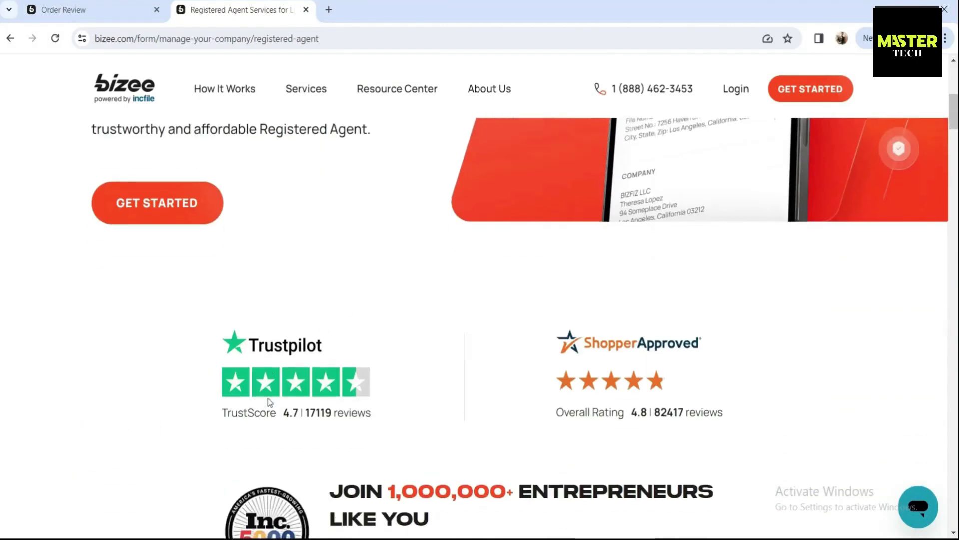
{"action": "scroll", "coordinate": [268, 403], "scroll_direction": "down", "scroll_amount": 2}
{"action": "left_click_drag", "start_coordinate": [351, 206], "coordinate": [728, 213]}
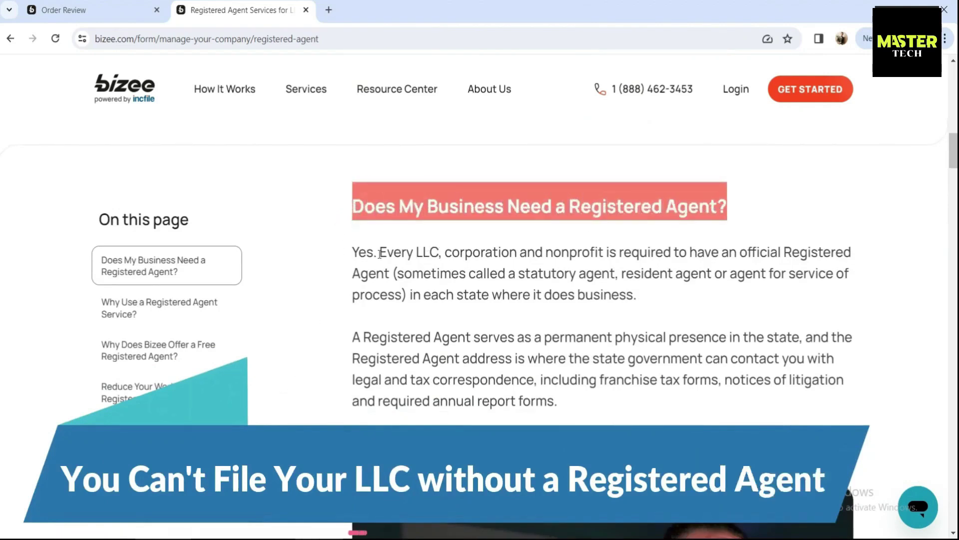
Jump to the Why Use, Why Free and Reduce Your Workload sections, then scroll through them
{"action": "left_click", "coordinate": [149, 313]}
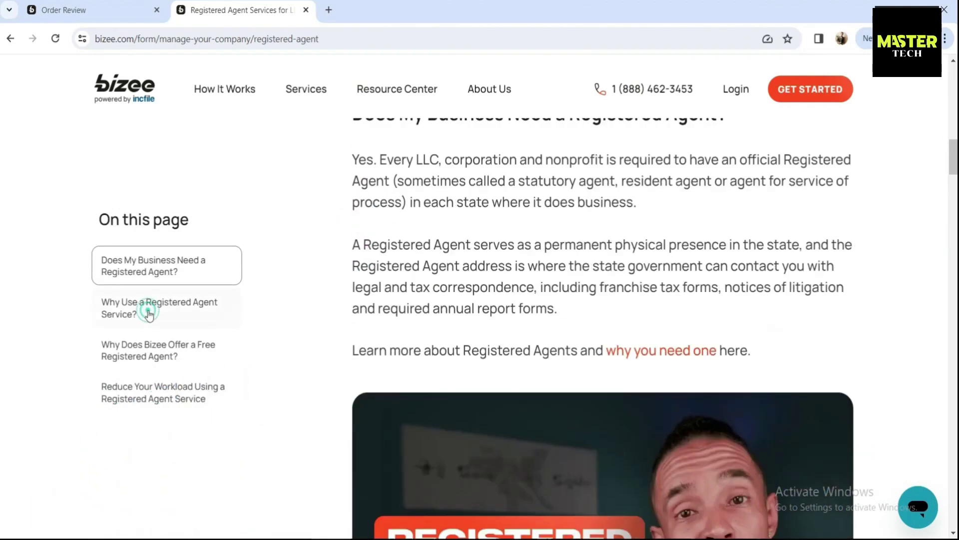
{"action": "left_click", "coordinate": [154, 346]}
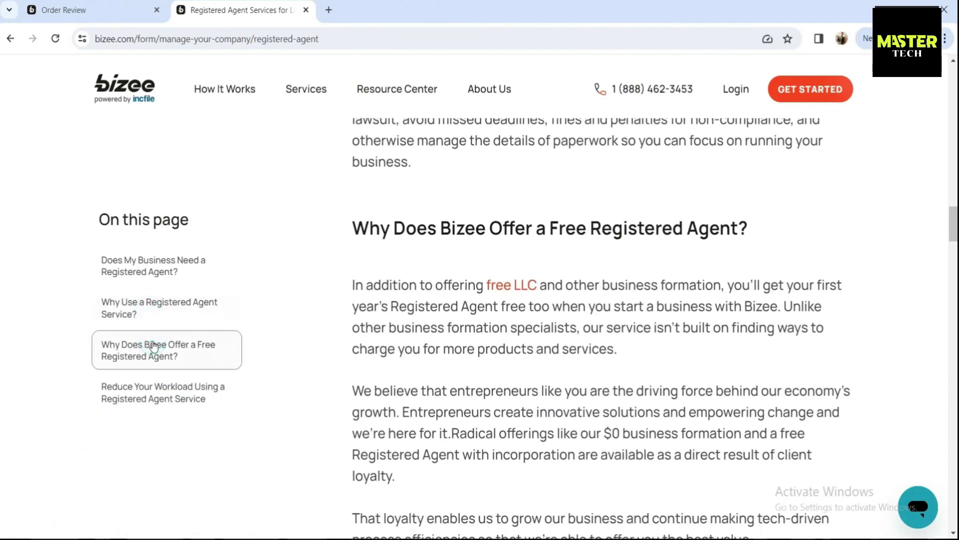
{"action": "left_click", "coordinate": [156, 378]}
{"action": "scroll", "coordinate": [356, 359], "scroll_direction": "down", "scroll_amount": 20}
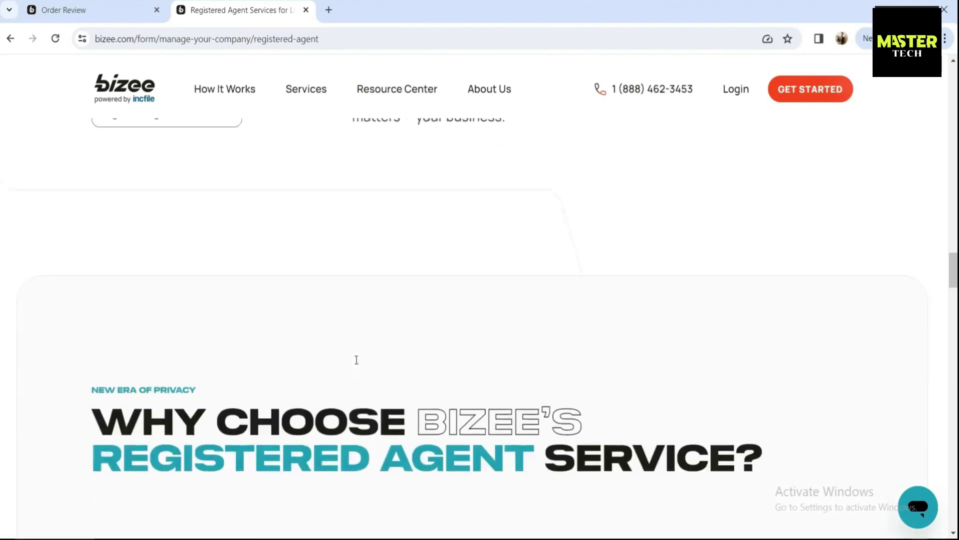
{"action": "scroll", "coordinate": [356, 359], "scroll_direction": "down", "scroll_amount": 20}
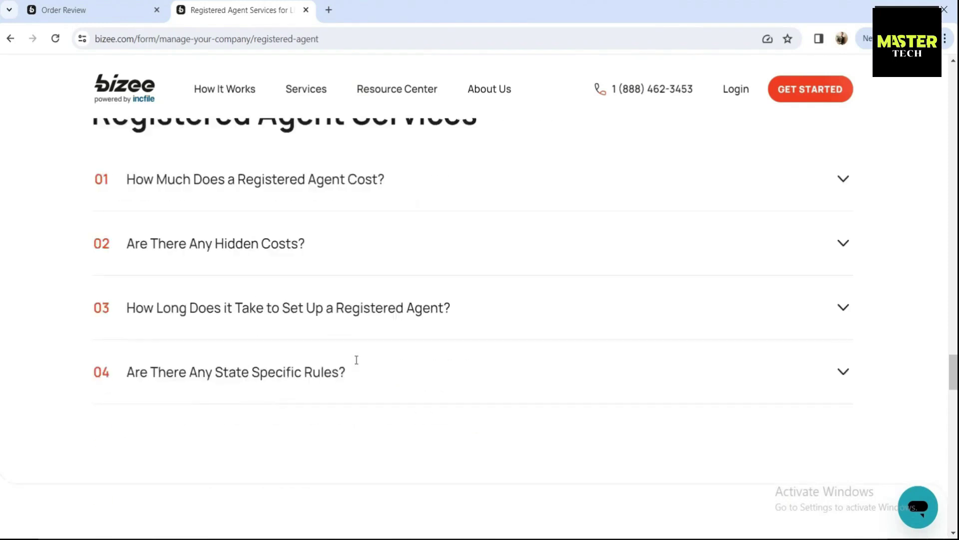
{"action": "scroll", "coordinate": [356, 360], "scroll_direction": "down", "scroll_amount": 15}
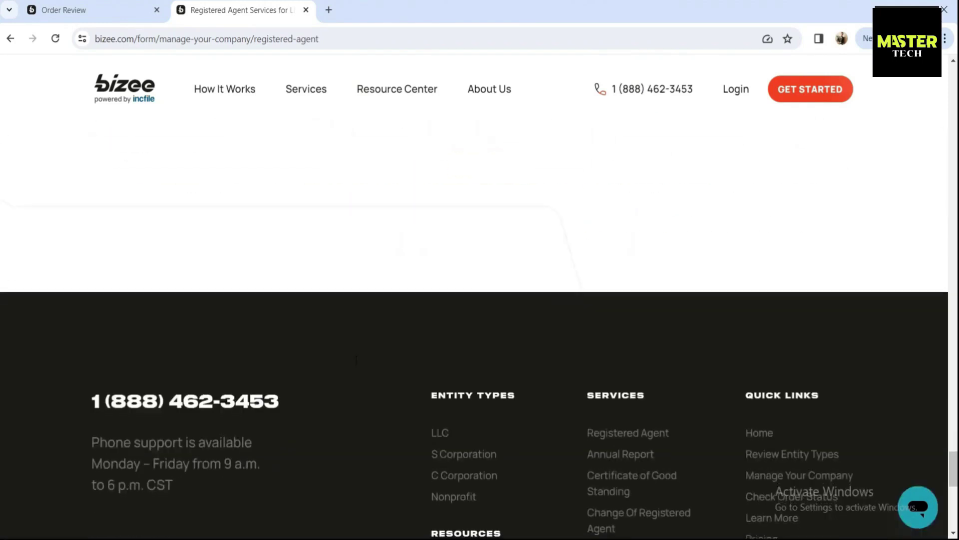
{"action": "left_click_drag", "start_coordinate": [954, 501], "coordinate": [954, 71]}
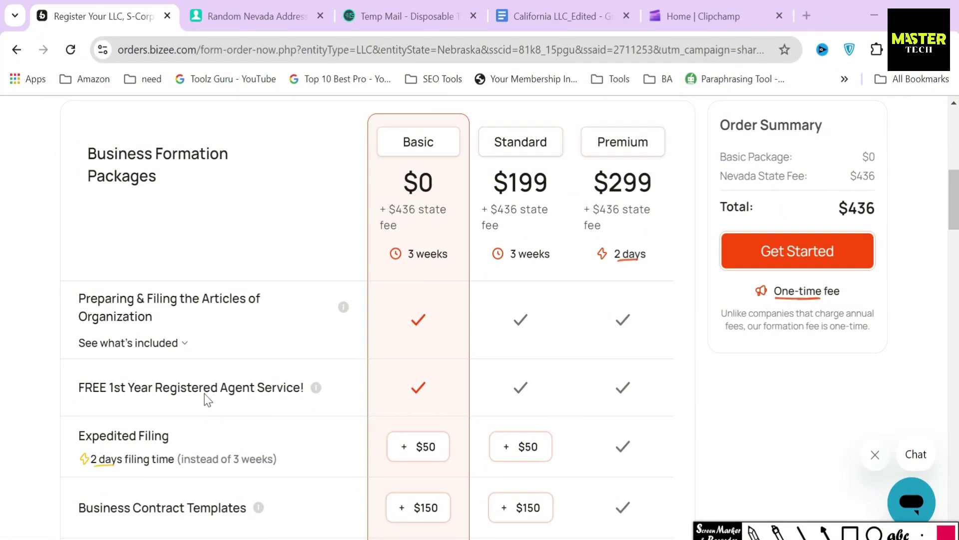
Expand what the Articles of Organization filing includes and box Unlimited Name Searches
{"action": "left_click", "coordinate": [180, 343]}
{"action": "left_click", "coordinate": [849, 532]}
{"action": "mouse_move", "coordinate": [79, 402]}
{"action": "left_mouse_down"}
{"action": "mouse_move", "coordinate": [202, 450]}
{"action": "mouse_move", "coordinate": [239, 443]}
{"action": "left_mouse_up"}
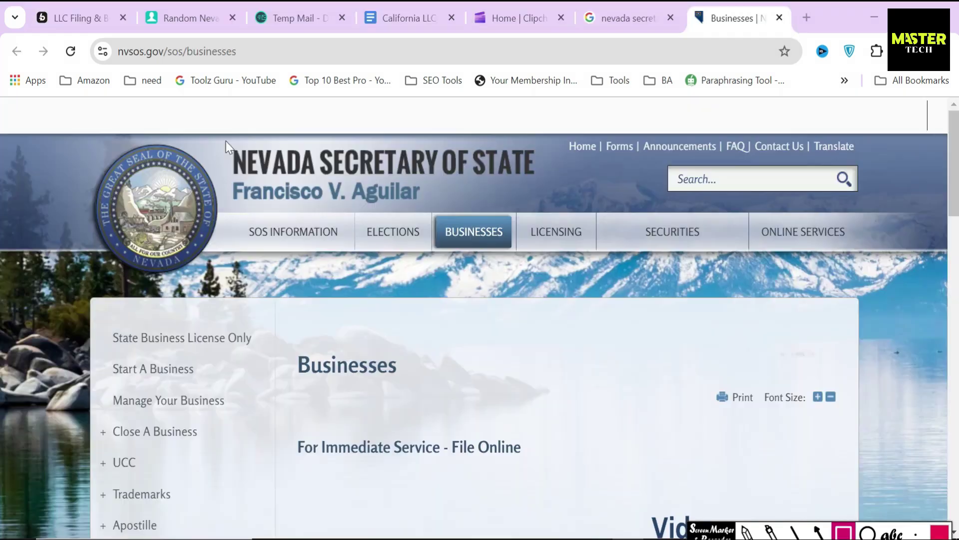
Frame the Nevada Secretary of State title and Business Search heading, pointing at the Name field
{"action": "left_click_drag", "start_coordinate": [215, 134], "coordinate": [402, 209]}
{"action": "left_click_drag", "start_coordinate": [9, 184], "coordinate": [184, 233]}
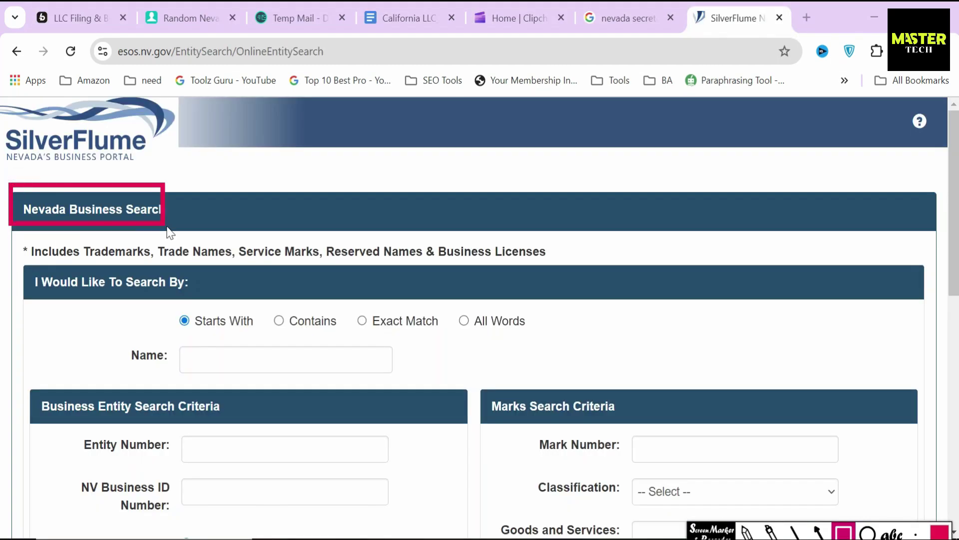
{"action": "mouse_move", "coordinate": [125, 229]}
{"action": "left_mouse_down"}
{"action": "mouse_move", "coordinate": [150, 308]}
{"action": "mouse_move", "coordinate": [181, 352]}
{"action": "left_mouse_up"}
Search SilverFlume for business names starting with 'Real Estate' and scroll the results
{"action": "left_click", "coordinate": [185, 357]}
{"action": "type", "text": "R"}
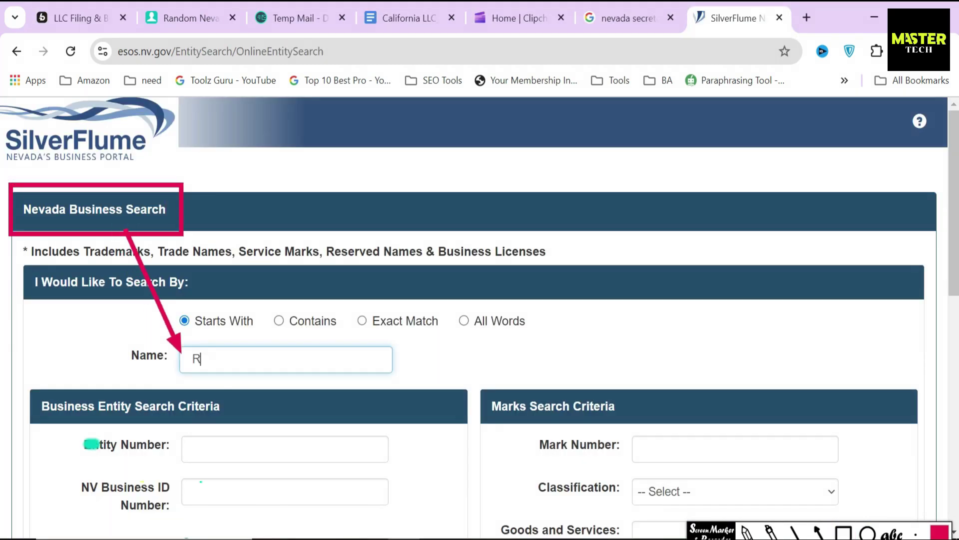
{"action": "type", "text": "eal Estate"}
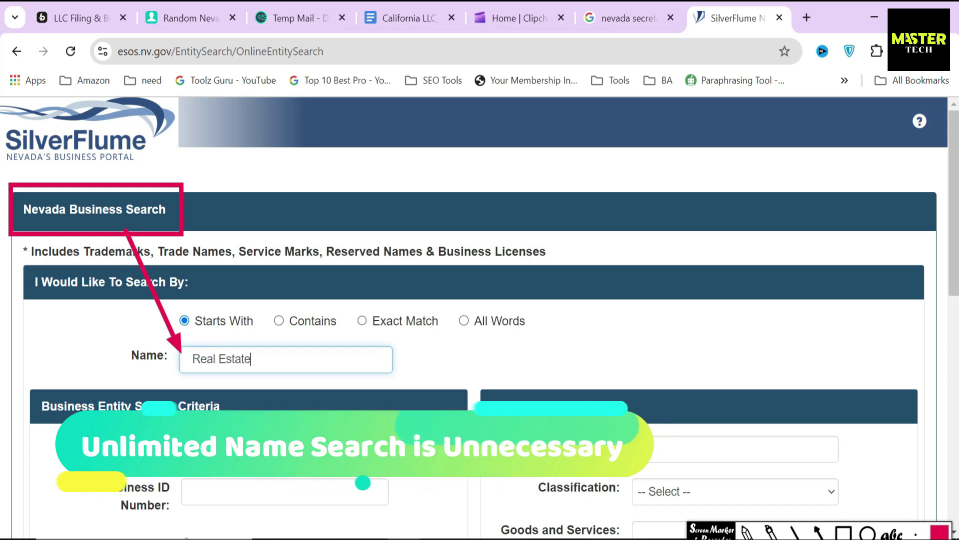
{"action": "key", "text": "Return"}
{"action": "scroll", "coordinate": [57, 314], "scroll_direction": "down", "scroll_amount": 8}
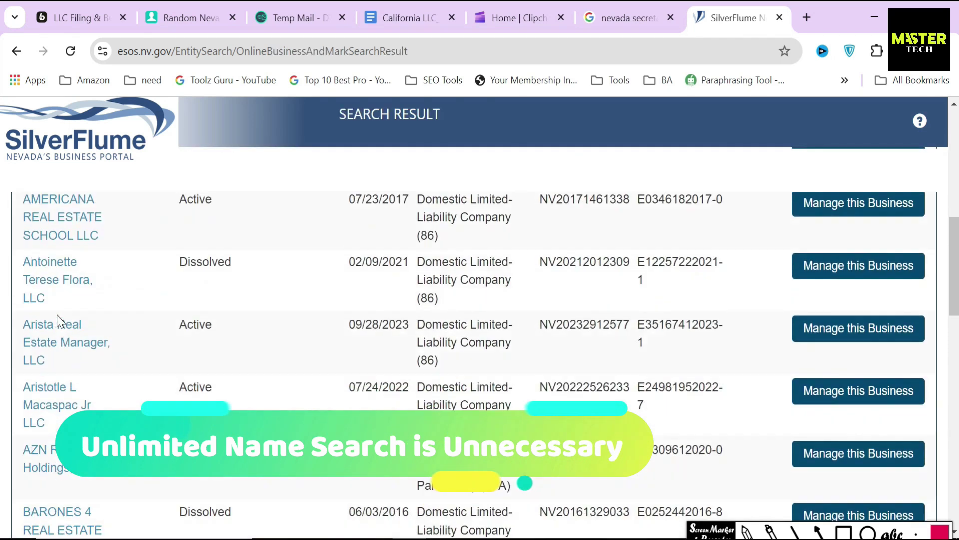
{"action": "scroll", "coordinate": [57, 315], "scroll_direction": "down", "scroll_amount": 10}
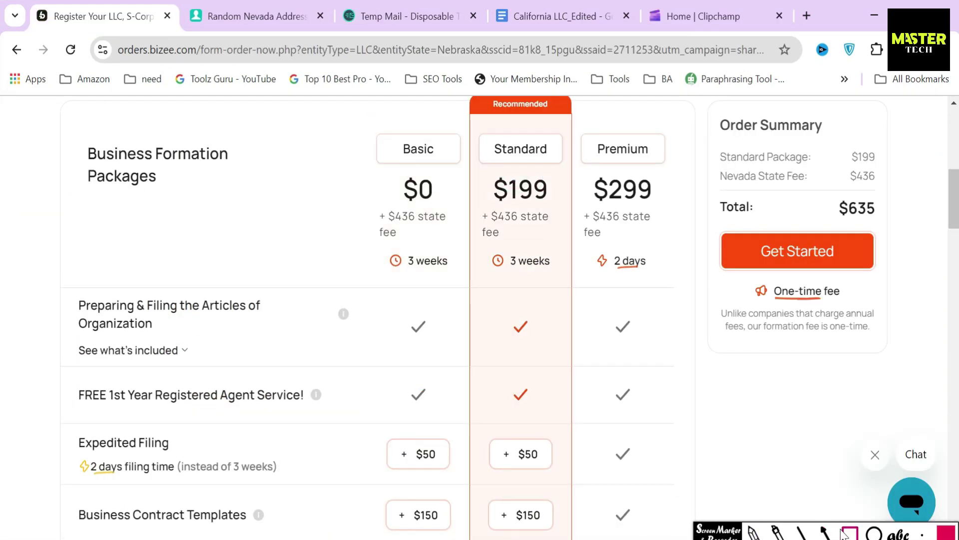
{"action": "mouse_move", "coordinate": [481, 169]}
{"action": "left_mouse_down"}
{"action": "mouse_move", "coordinate": [515, 210]}
{"action": "mouse_move", "coordinate": [560, 212]}
{"action": "left_mouse_up"}
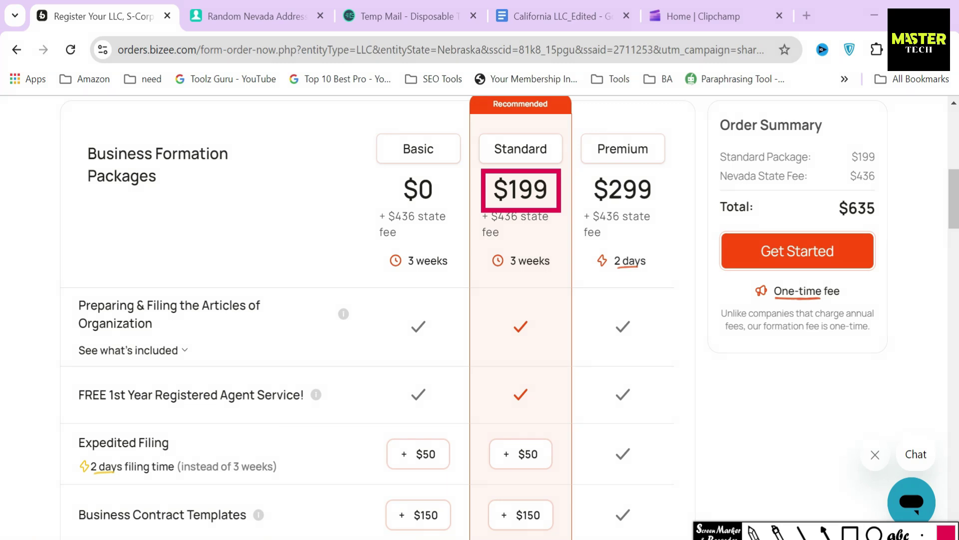
{"action": "scroll", "coordinate": [223, 400], "scroll_direction": "down", "scroll_amount": 5}
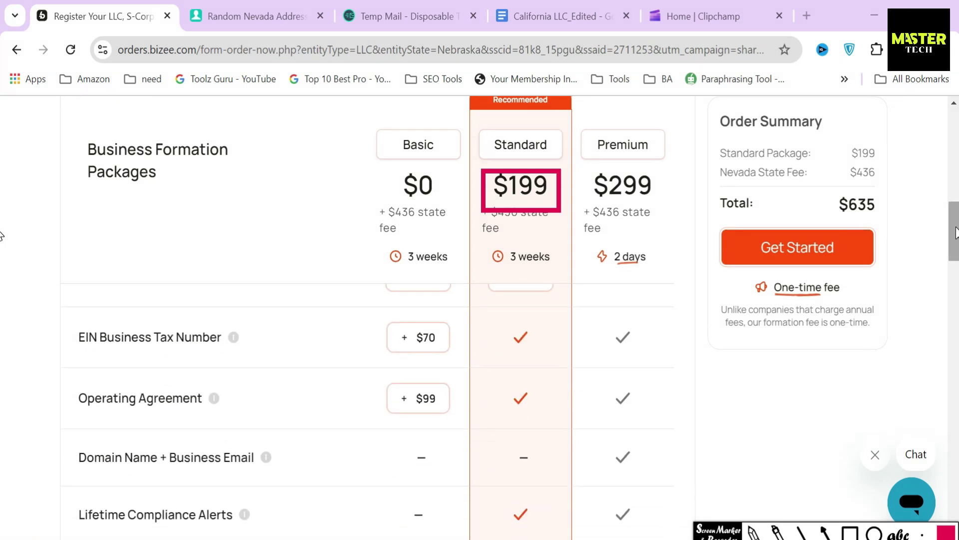
{"action": "scroll", "coordinate": [4, 240], "scroll_direction": "down", "scroll_amount": 2}
{"action": "left_click", "coordinate": [847, 532]}
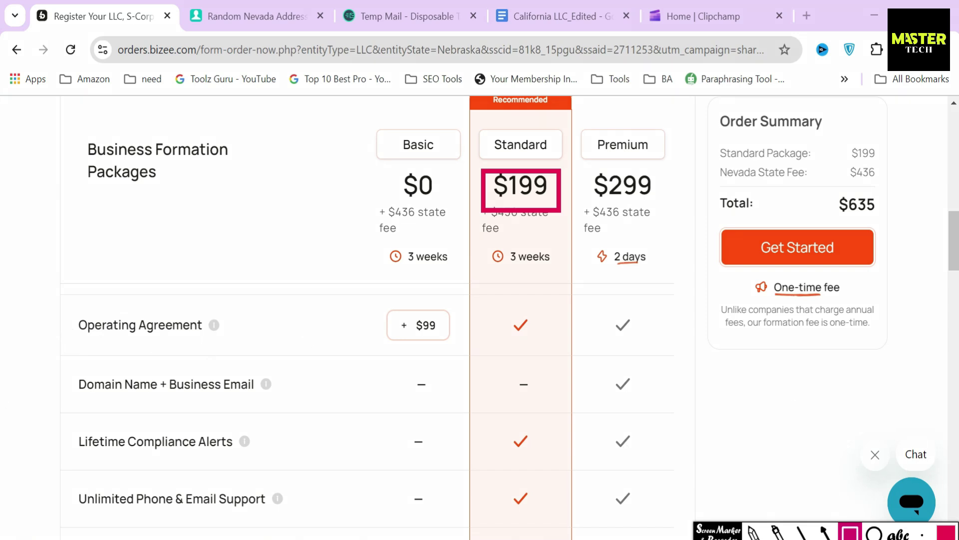
{"action": "scroll", "coordinate": [194, 354], "scroll_direction": "up", "scroll_amount": 1}
{"action": "mouse_move", "coordinate": [74, 298]}
{"action": "left_mouse_down"}
{"action": "mouse_move", "coordinate": [132, 346]}
{"action": "mouse_move", "coordinate": [238, 339]}
{"action": "left_mouse_up"}
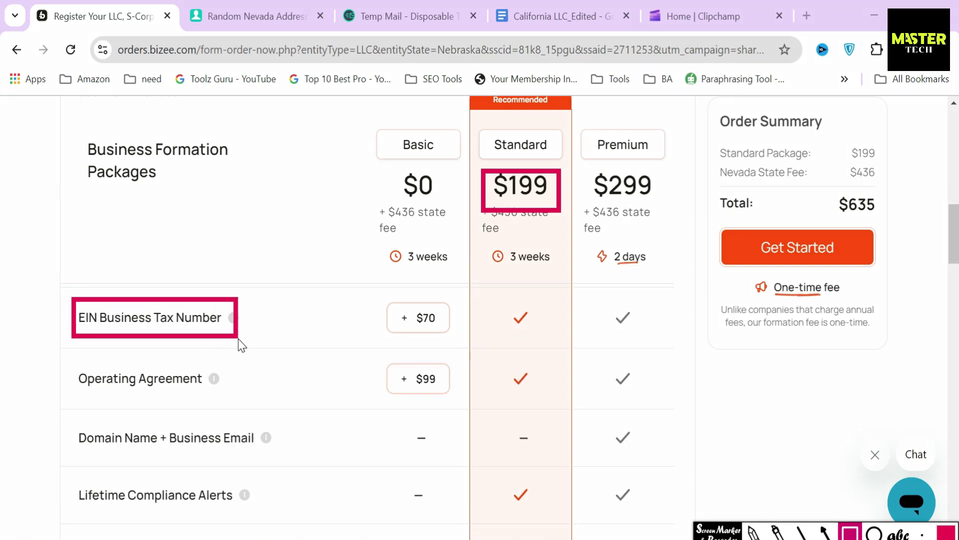
{"action": "left_click_drag", "start_coordinate": [70, 357], "coordinate": [230, 394]}
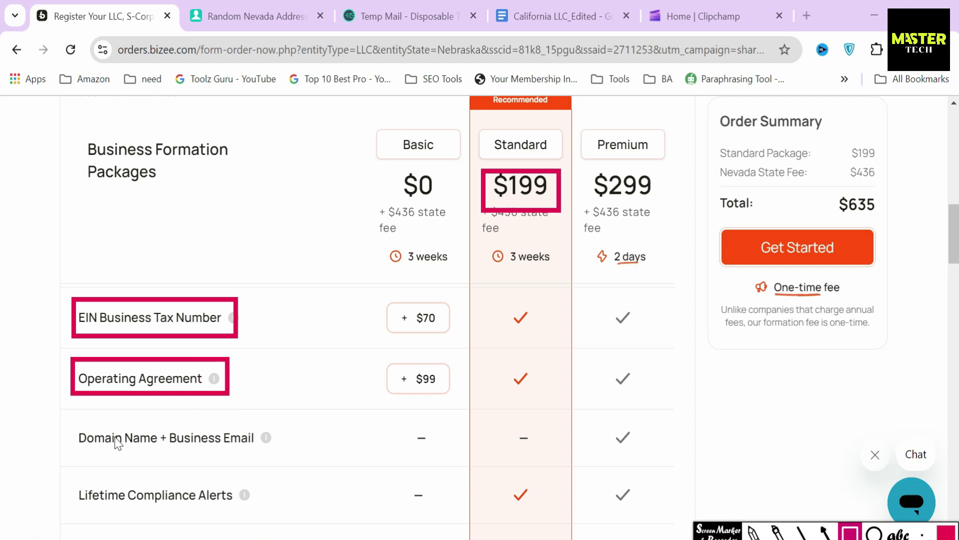
{"action": "mouse_move", "coordinate": [74, 495]}
{"action": "left_mouse_down"}
{"action": "mouse_move", "coordinate": [250, 512]}
{"action": "mouse_move", "coordinate": [254, 520]}
{"action": "left_mouse_up"}
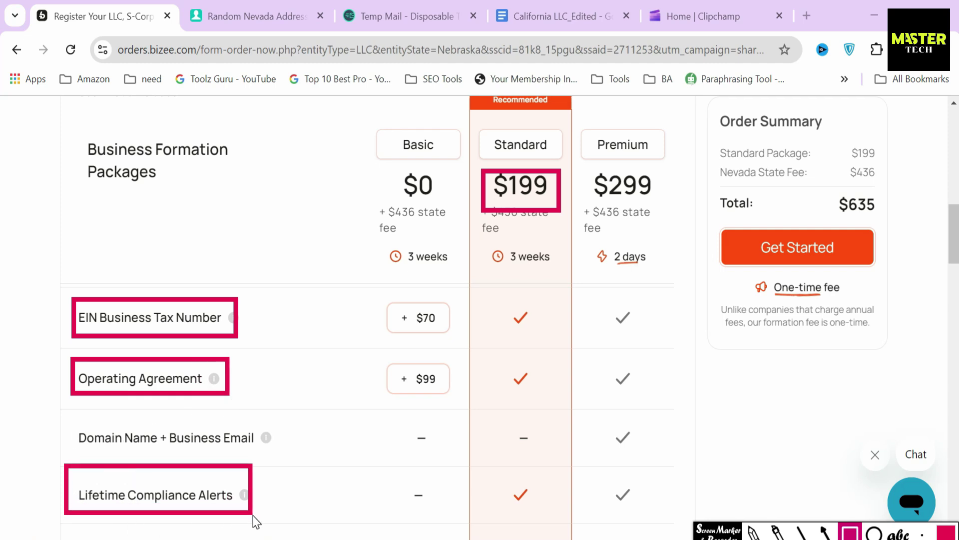
{"action": "scroll", "coordinate": [66, 328], "scroll_direction": "down", "scroll_amount": 5}
{"action": "mouse_move", "coordinate": [64, 325]}
{"action": "left_mouse_down"}
{"action": "mouse_move", "coordinate": [144, 374]}
{"action": "mouse_move", "coordinate": [283, 381]}
{"action": "left_mouse_up"}
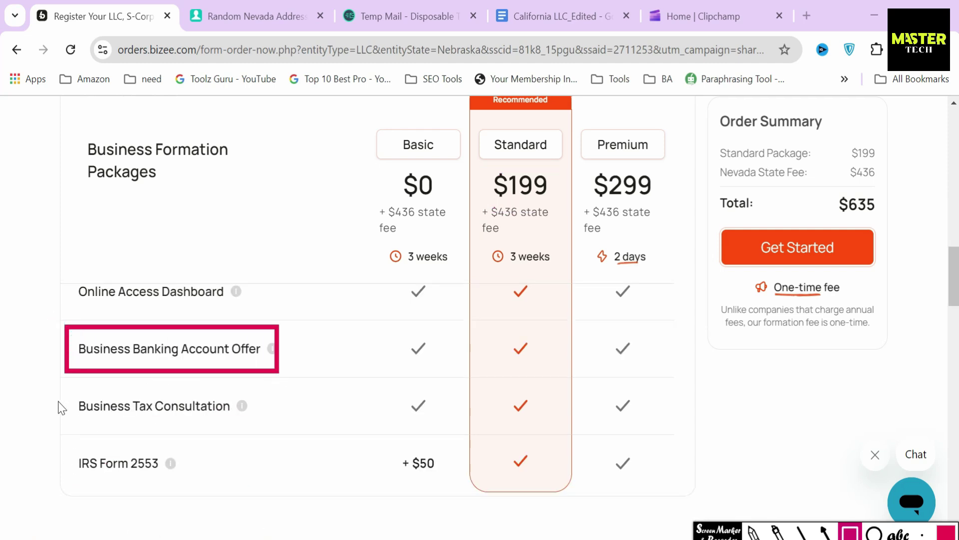
{"action": "left_click_drag", "start_coordinate": [61, 385], "coordinate": [243, 428]}
{"action": "mouse_move", "coordinate": [61, 439]}
{"action": "left_mouse_down"}
{"action": "mouse_move", "coordinate": [161, 489]}
{"action": "mouse_move", "coordinate": [202, 490]}
{"action": "left_mouse_up"}
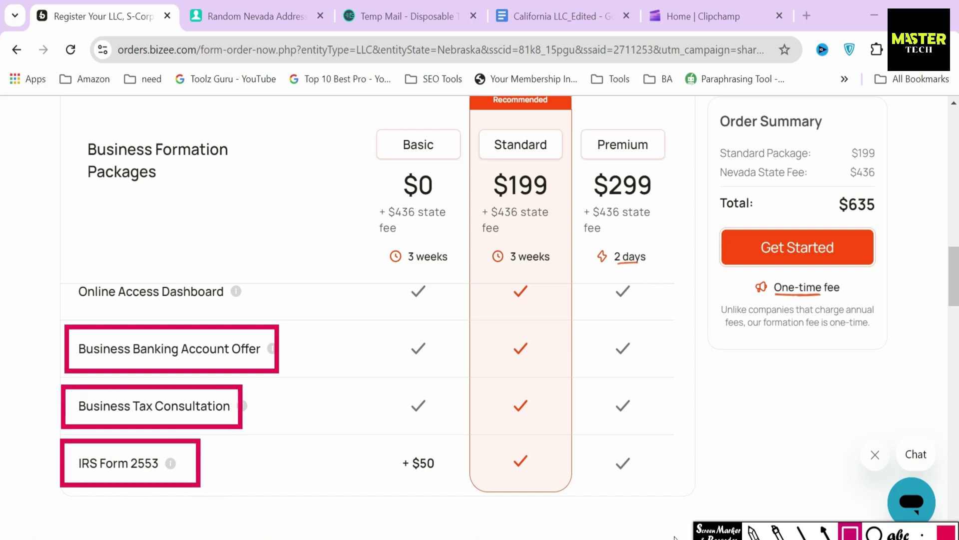
{"action": "key", "text": "Delete"}
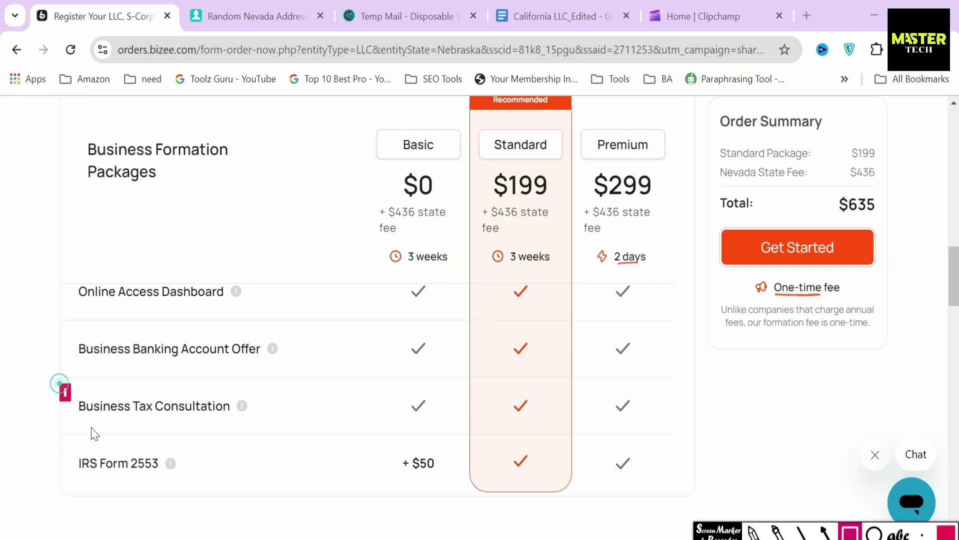
{"action": "left_click_drag", "start_coordinate": [92, 433], "coordinate": [245, 441]}
{"action": "left_click", "coordinate": [826, 533]}
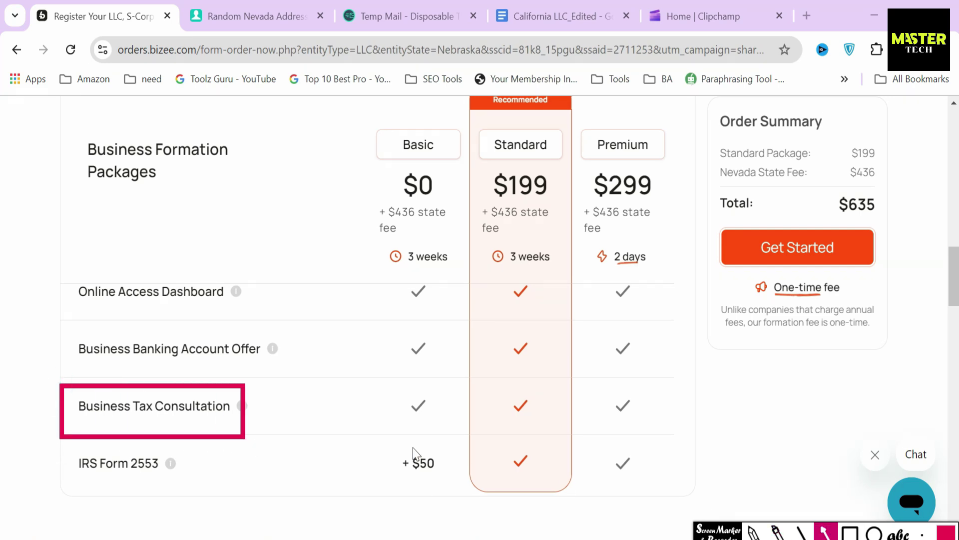
{"action": "left_click_drag", "start_coordinate": [297, 412], "coordinate": [258, 413]}
{"action": "key", "text": "Delete"}
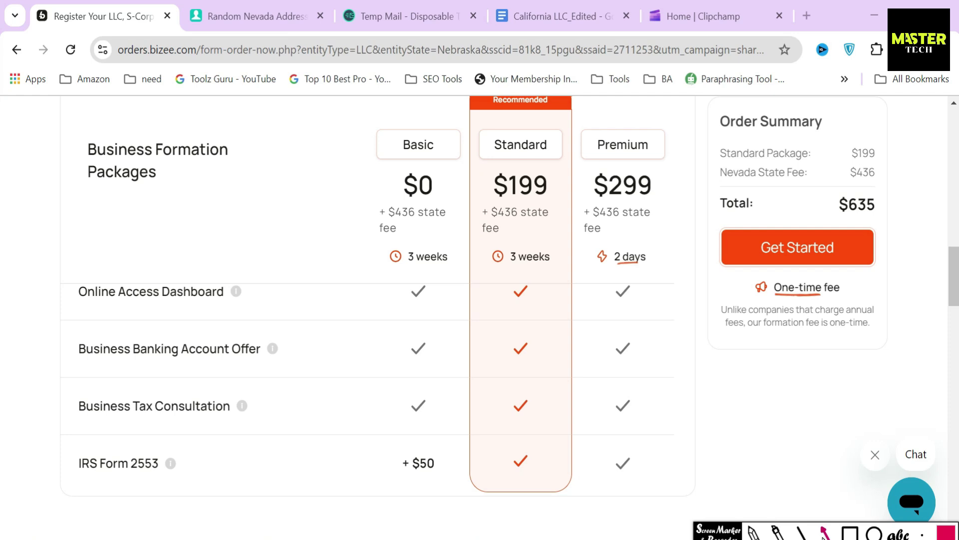
{"action": "scroll", "coordinate": [550, 422], "scroll_direction": "up", "scroll_amount": 5}
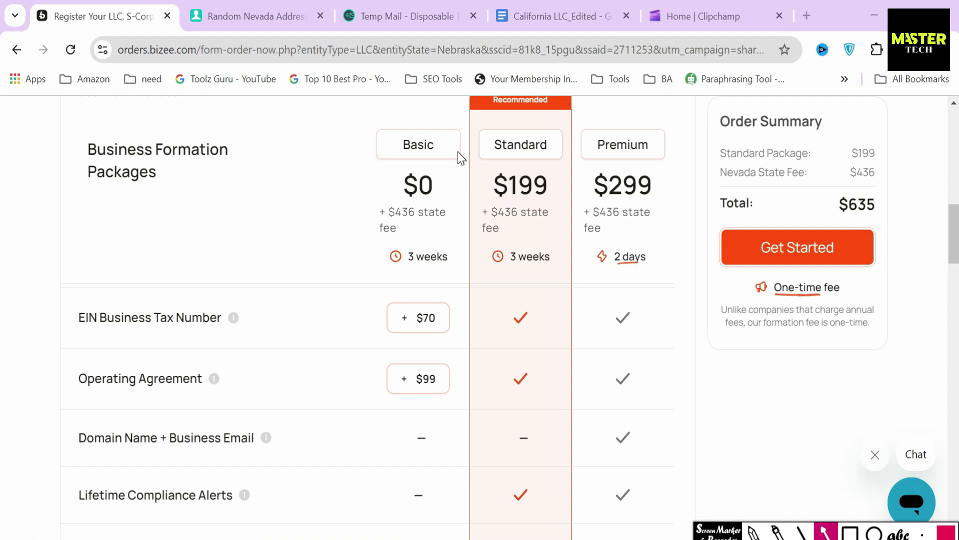
{"action": "left_click_drag", "start_coordinate": [458, 149], "coordinate": [481, 143]}
{"action": "left_click", "coordinate": [850, 532]}
{"action": "mouse_move", "coordinate": [67, 296]}
{"action": "left_mouse_down"}
{"action": "mouse_move", "coordinate": [186, 342]}
{"action": "mouse_move", "coordinate": [238, 345]}
{"action": "left_mouse_up"}
{"action": "mouse_move", "coordinate": [491, 297]}
{"action": "left_mouse_down"}
{"action": "mouse_move", "coordinate": [536, 345]}
{"action": "mouse_move", "coordinate": [549, 342]}
{"action": "left_mouse_up"}
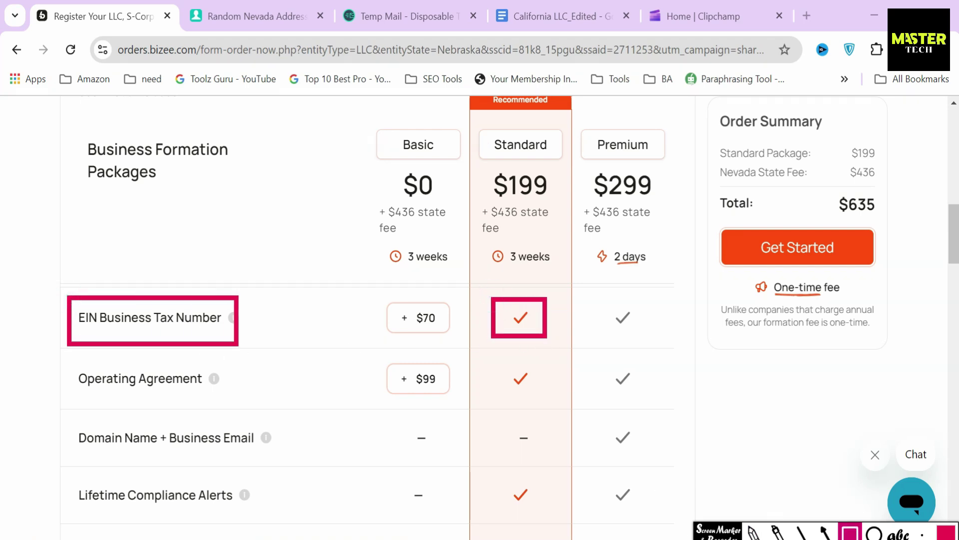
{"action": "key", "text": "Escape"}
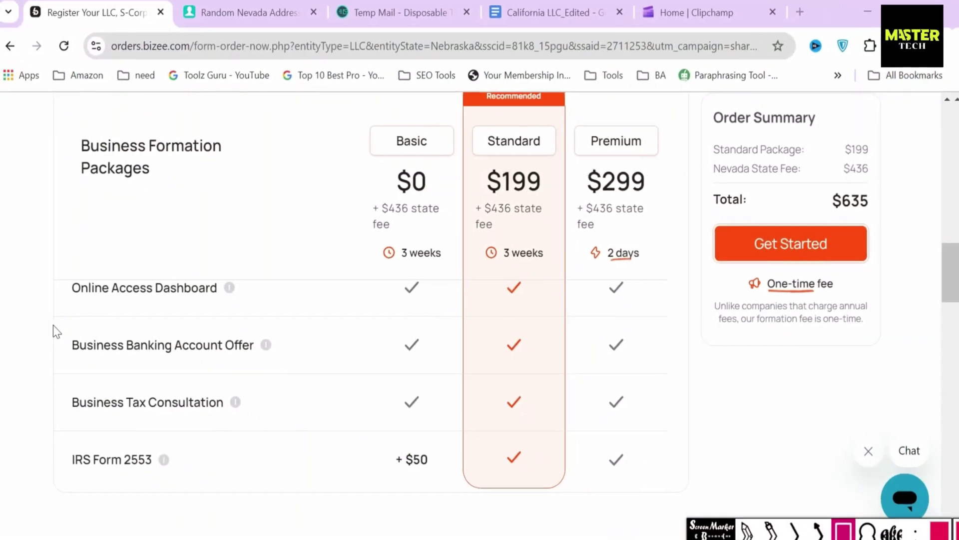
Clear the annotation and scroll the Relay homepage down to 'Make profit a habit'
{"action": "mouse_move", "coordinate": [59, 328]}
{"action": "left_mouse_down"}
{"action": "mouse_move", "coordinate": [72, 410]}
{"action": "mouse_move", "coordinate": [563, 454]}
{"action": "mouse_move", "coordinate": [682, 441]}
{"action": "left_mouse_up"}
{"action": "key", "text": "Escape"}
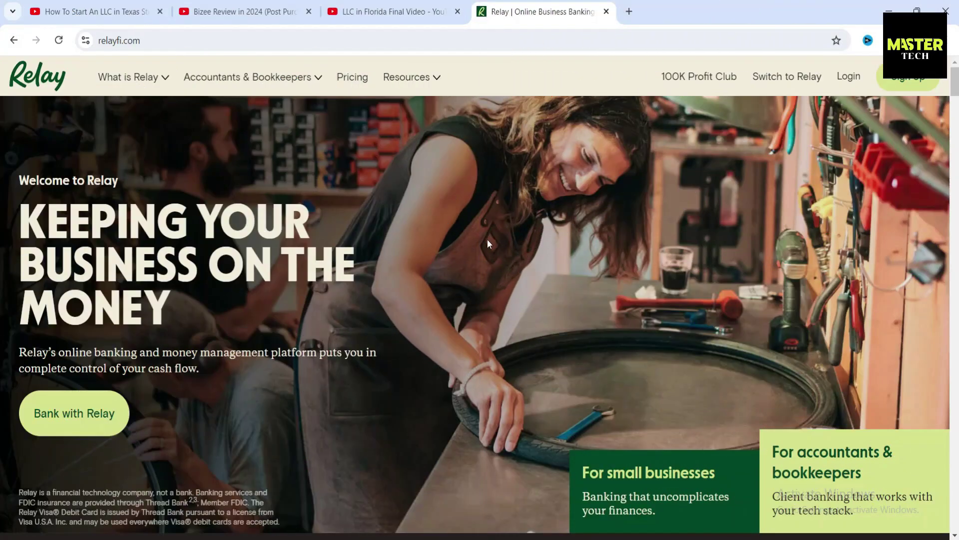
{"action": "scroll", "coordinate": [487, 239], "scroll_direction": "down", "scroll_amount": 9}
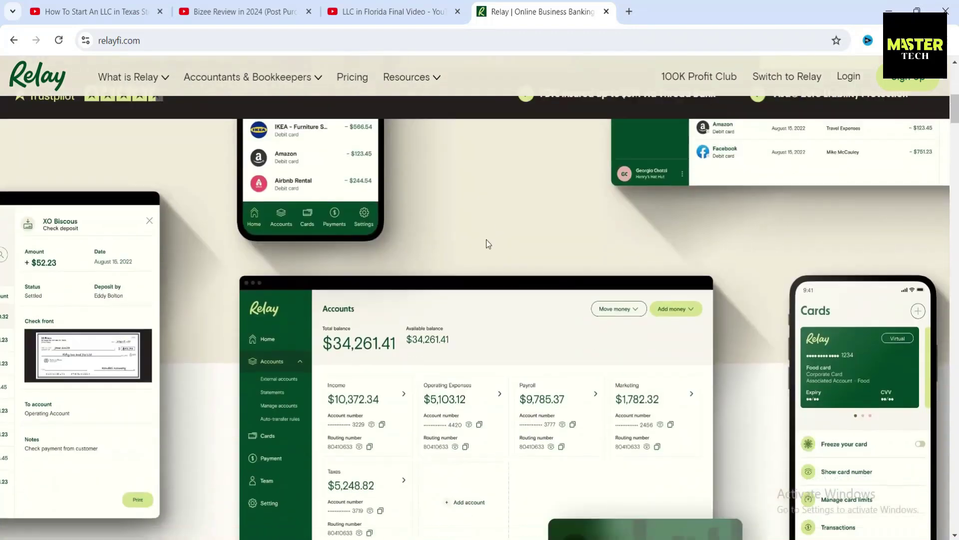
{"action": "scroll", "coordinate": [486, 242], "scroll_direction": "down", "scroll_amount": 3}
{"action": "scroll", "coordinate": [486, 242], "scroll_direction": "down", "scroll_amount": 5}
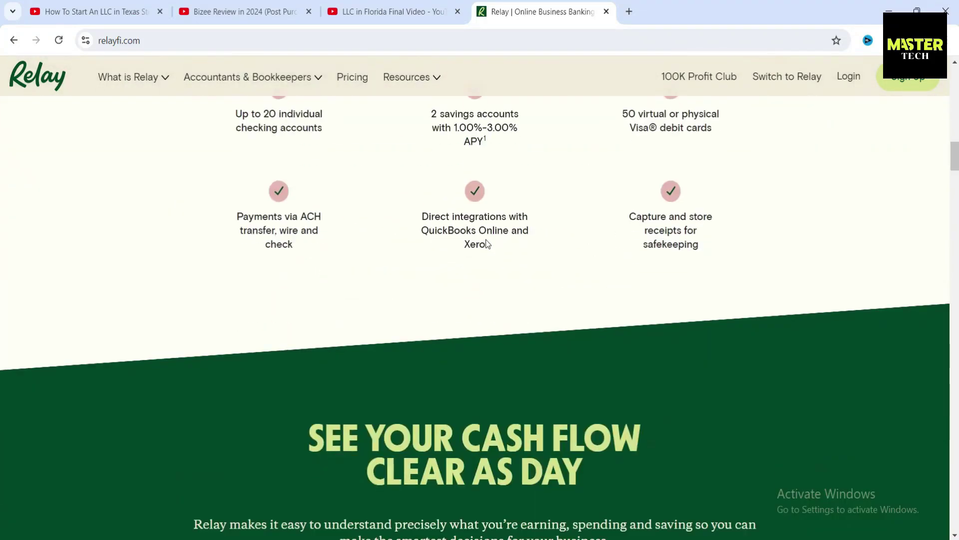
{"action": "scroll", "coordinate": [487, 244], "scroll_direction": "down", "scroll_amount": 15}
{"action": "scroll", "coordinate": [407, 286], "scroll_direction": "down", "scroll_amount": 20}
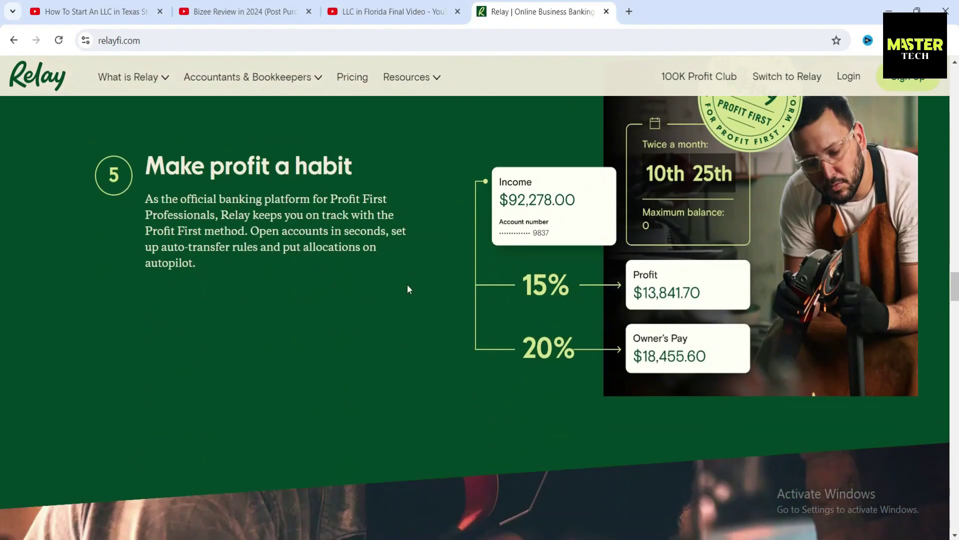
{"action": "scroll", "coordinate": [436, 294], "scroll_direction": "down", "scroll_amount": 9}
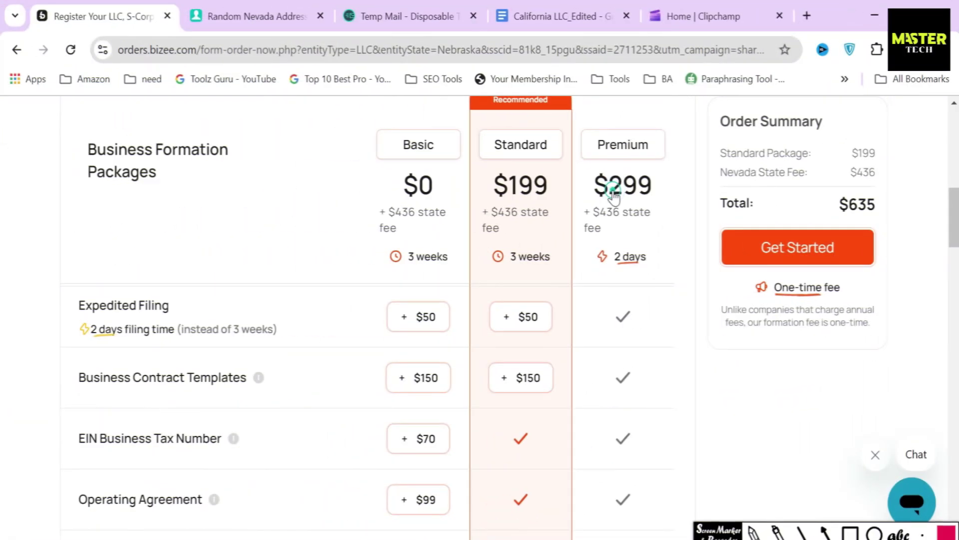
Pick Premium and outline its $299 price, Expedited Filing, Contract Templates and Domain + Email rows
{"action": "left_click", "coordinate": [613, 194]}
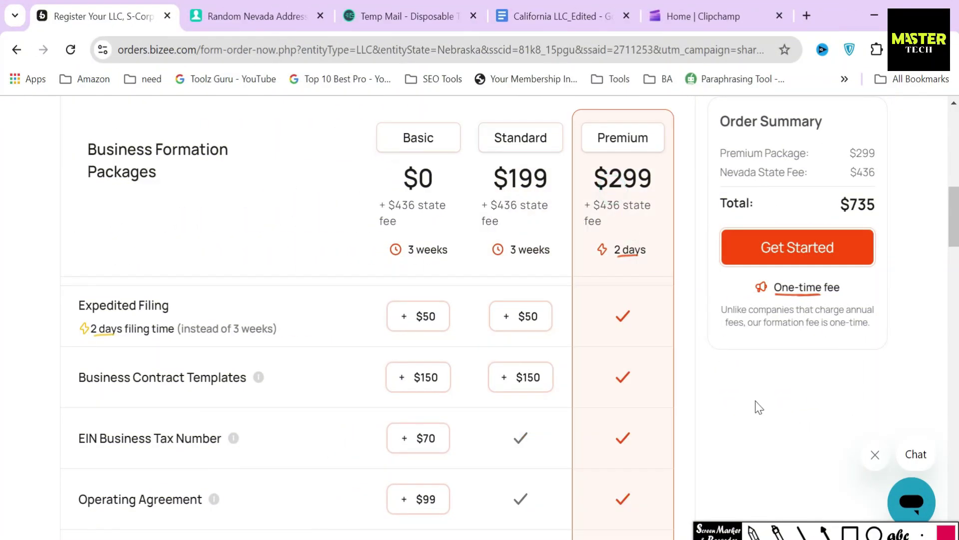
{"action": "left_click", "coordinate": [852, 533]}
{"action": "left_click_drag", "start_coordinate": [584, 156], "coordinate": [657, 196]}
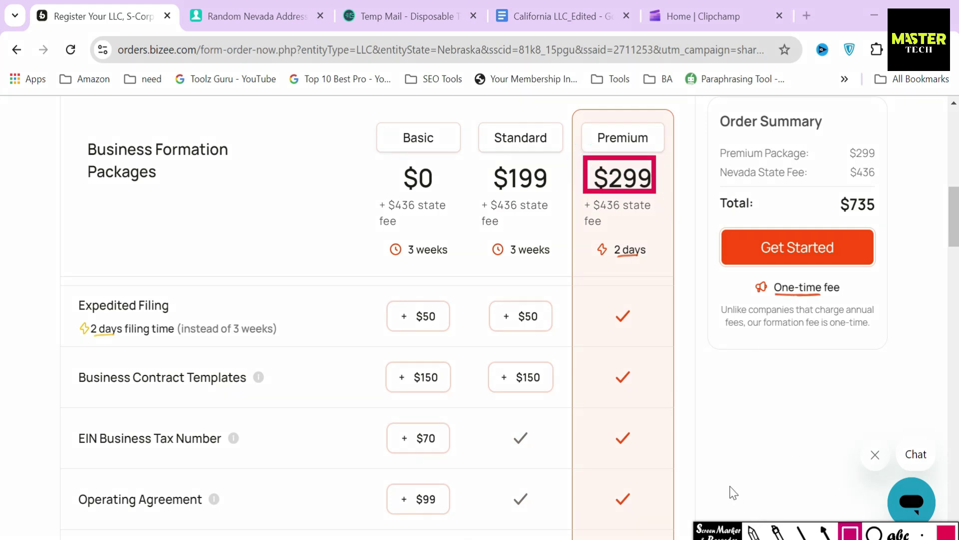
{"action": "mouse_move", "coordinate": [64, 289]}
{"action": "left_mouse_down"}
{"action": "mouse_move", "coordinate": [73, 320]}
{"action": "mouse_move", "coordinate": [284, 350]}
{"action": "left_mouse_up"}
{"action": "mouse_move", "coordinate": [63, 356]}
{"action": "left_mouse_down"}
{"action": "mouse_move", "coordinate": [180, 399]}
{"action": "mouse_move", "coordinate": [277, 400]}
{"action": "left_mouse_up"}
{"action": "scroll", "coordinate": [110, 383], "scroll_direction": "down", "scroll_amount": 3}
{"action": "mouse_move", "coordinate": [68, 381]}
{"action": "left_mouse_down"}
{"action": "mouse_move", "coordinate": [153, 431]}
{"action": "mouse_move", "coordinate": [290, 427]}
{"action": "left_mouse_up"}
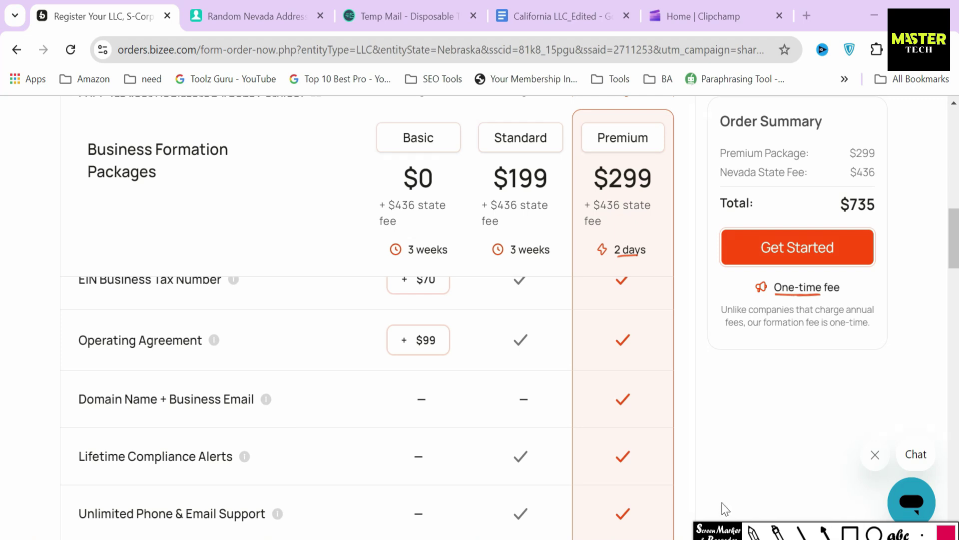
Draw an arrow from Standard toward Premium and compare their totals
{"action": "left_click", "coordinate": [700, 375]}
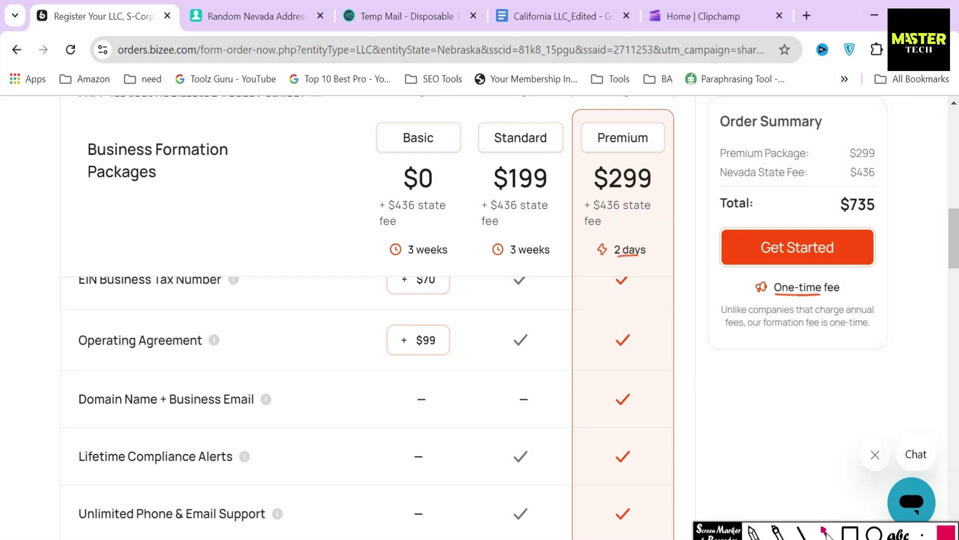
{"action": "left_click_drag", "start_coordinate": [559, 142], "coordinate": [587, 140]}
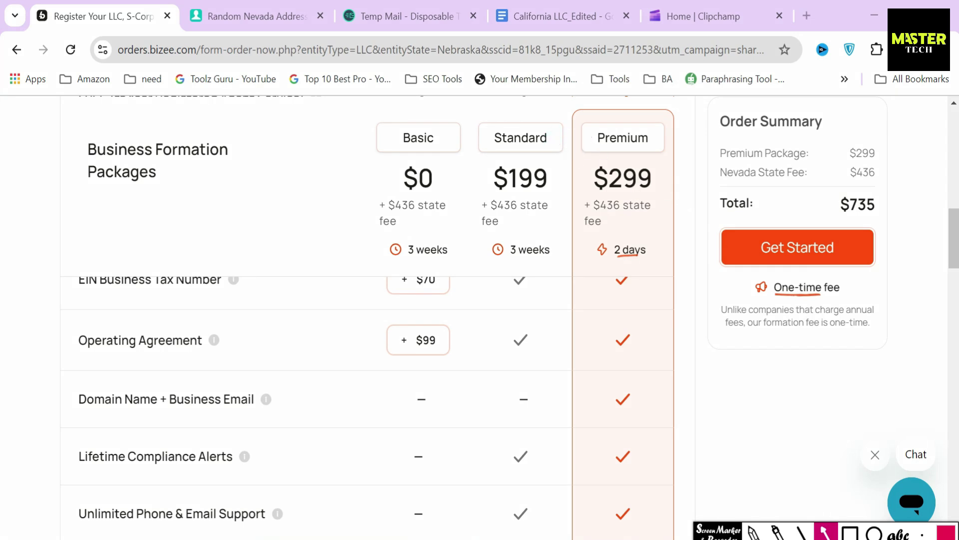
{"action": "left_click_drag", "start_coordinate": [489, 177], "coordinate": [643, 193]}
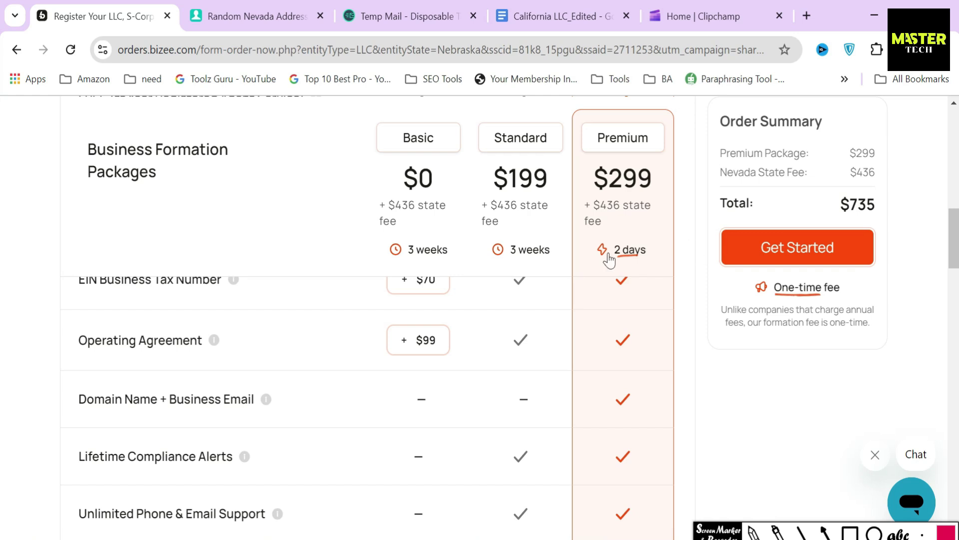
{"action": "scroll", "coordinate": [278, 421], "scroll_direction": "up", "scroll_amount": 5}
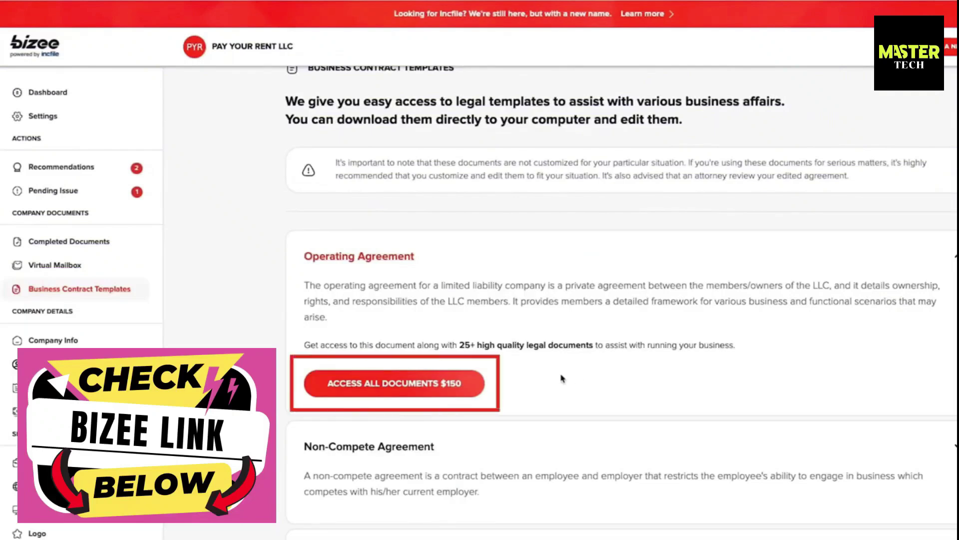
{"action": "scroll", "coordinate": [562, 378], "scroll_direction": "down", "scroll_amount": 6}
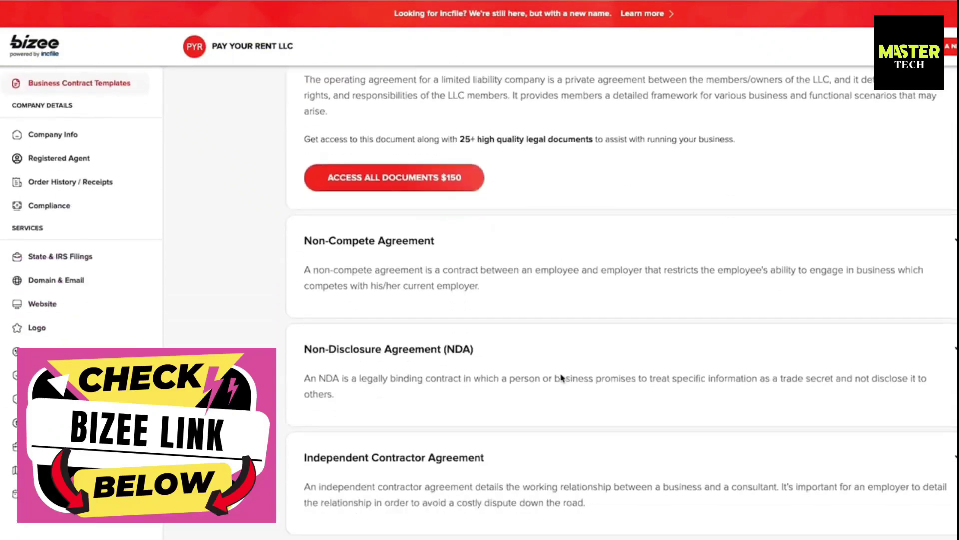
{"action": "scroll", "coordinate": [561, 378], "scroll_direction": "down", "scroll_amount": 6}
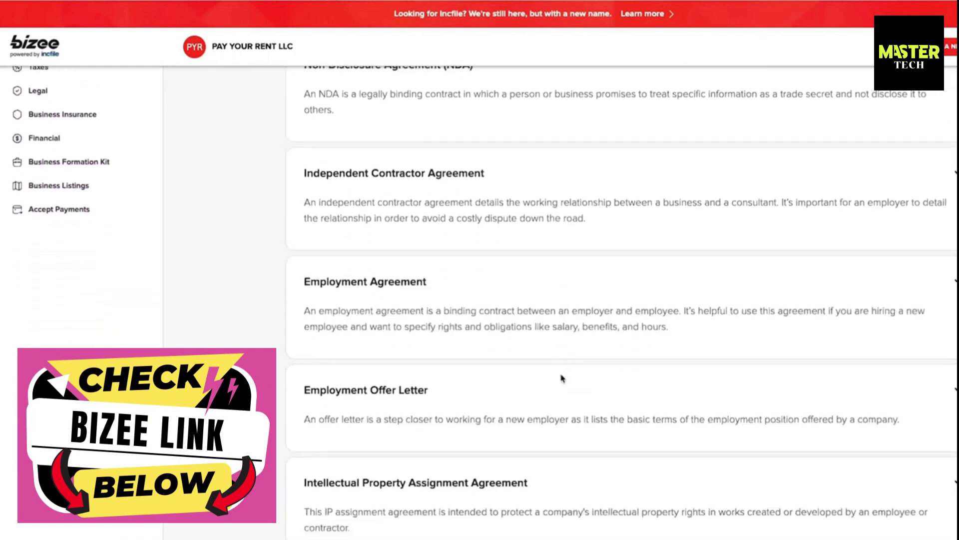
{"action": "scroll", "coordinate": [562, 379], "scroll_direction": "down", "scroll_amount": 8}
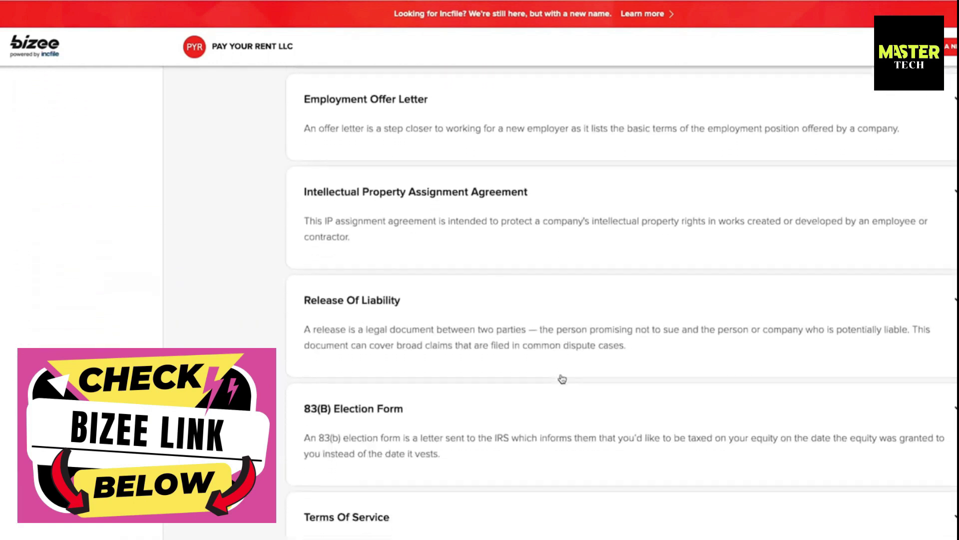
{"action": "scroll", "coordinate": [562, 378], "scroll_direction": "down", "scroll_amount": 13}
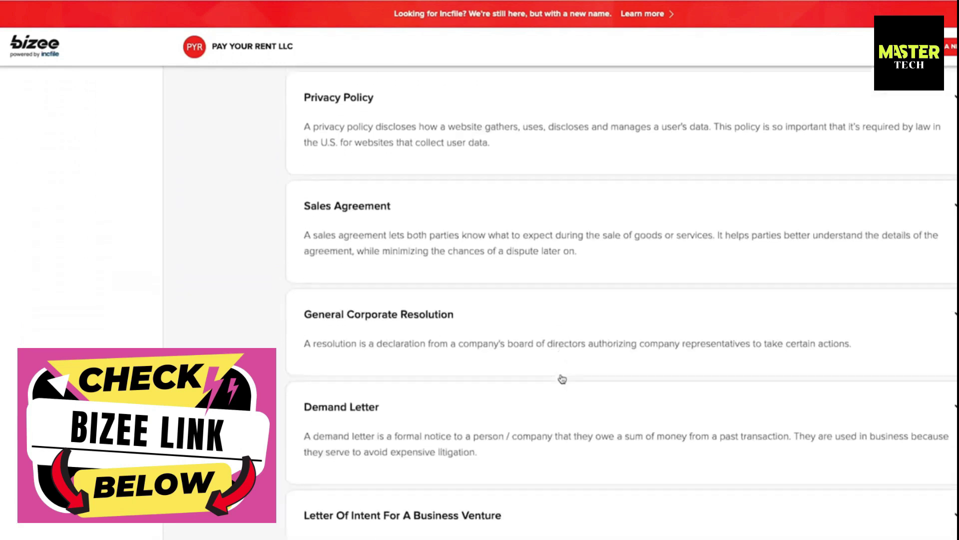
{"action": "scroll", "coordinate": [562, 378], "scroll_direction": "down", "scroll_amount": 3}
{"action": "scroll", "coordinate": [562, 379], "scroll_direction": "up", "scroll_amount": 2}
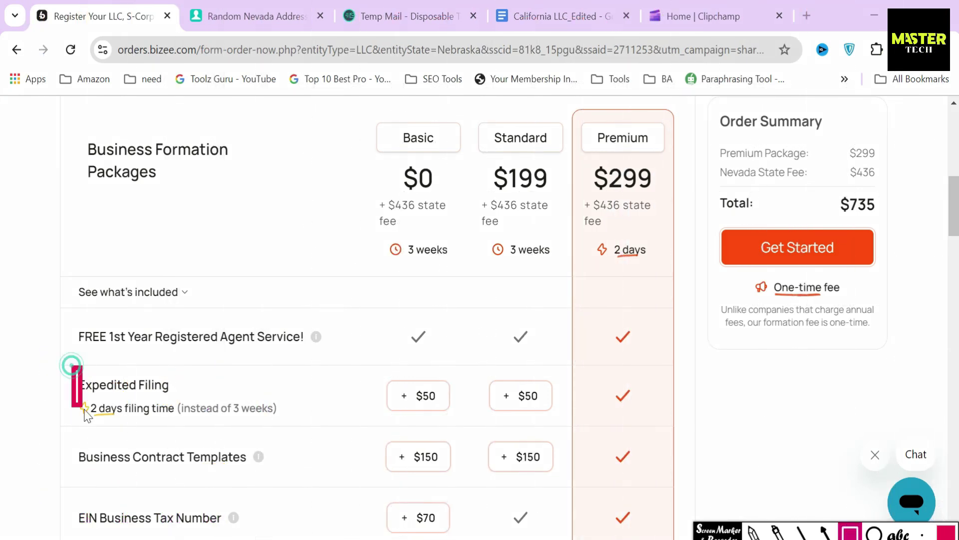
Outline Premium's Expedited Filing row, then add Alabama: 1 Business Days expedited for $50
{"action": "left_click_drag", "start_coordinate": [85, 414], "coordinate": [302, 445]}
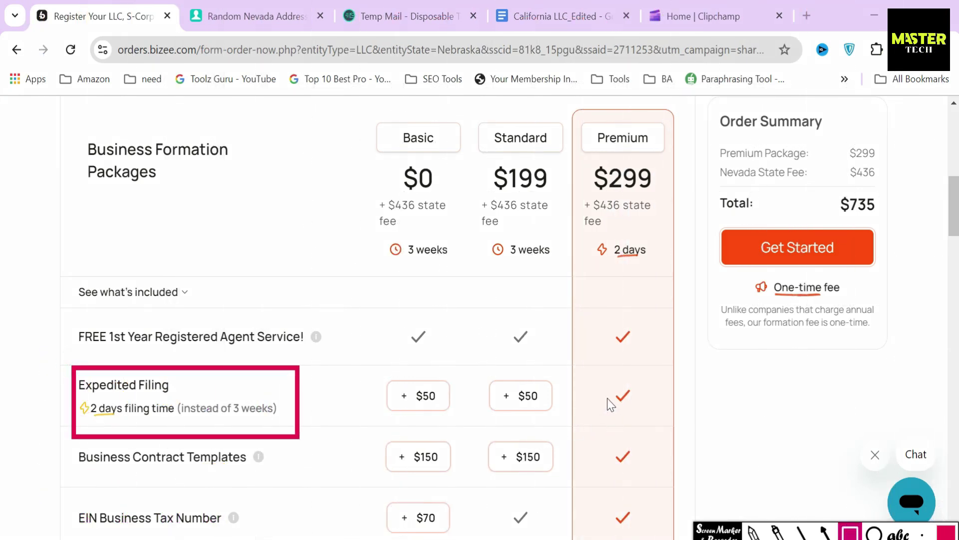
{"action": "left_click_drag", "start_coordinate": [611, 407], "coordinate": [649, 414]}
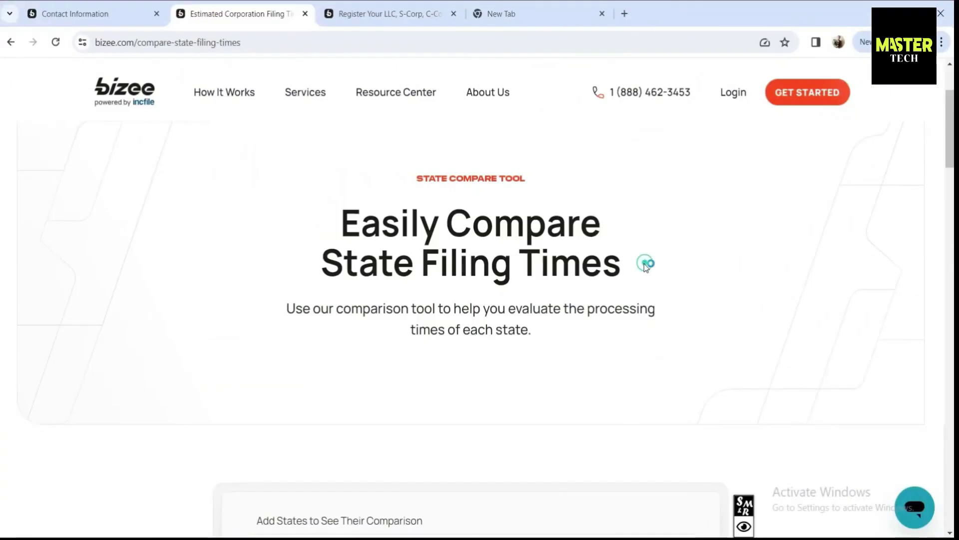
{"action": "scroll", "coordinate": [644, 264], "scroll_direction": "down", "scroll_amount": 4}
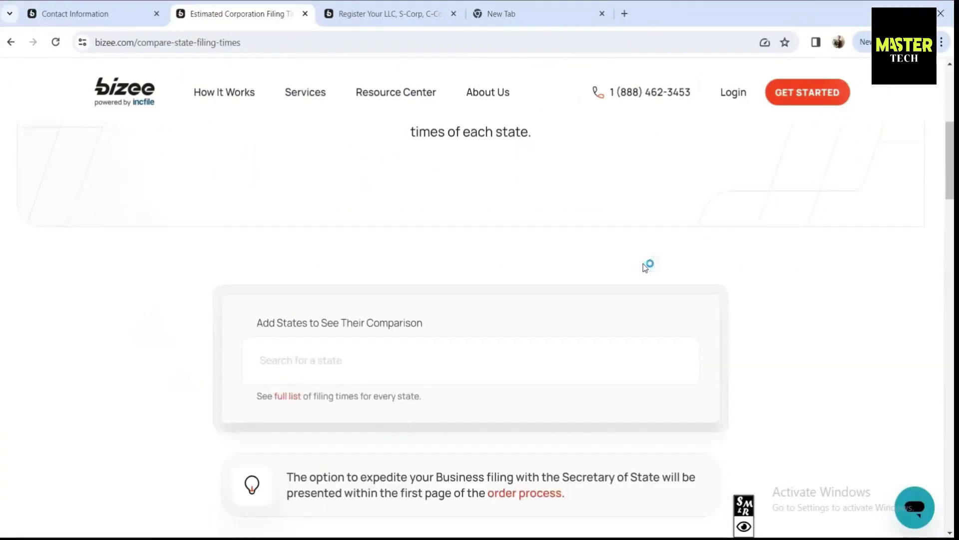
{"action": "type", "text": "Alabama"}
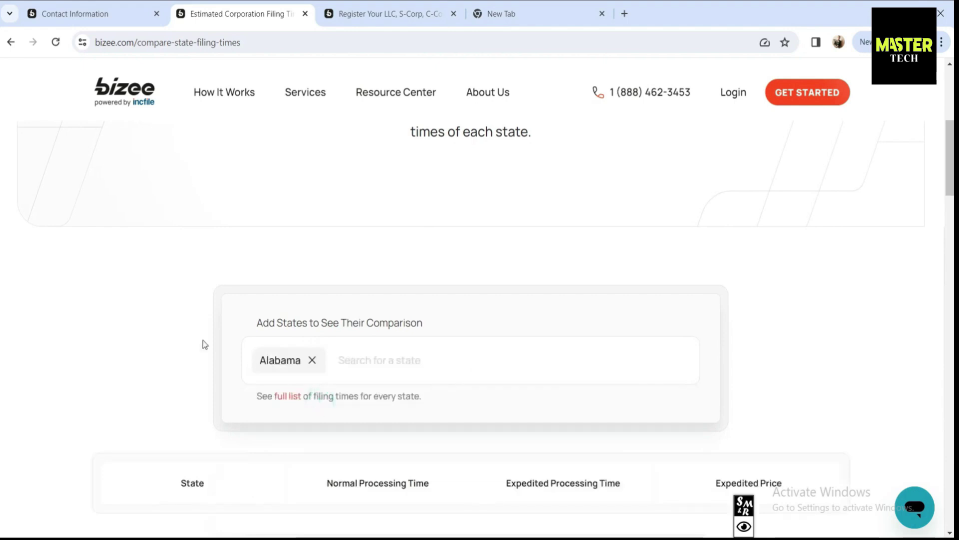
{"action": "scroll", "coordinate": [203, 343], "scroll_direction": "down", "scroll_amount": 4}
{"action": "left_click_drag", "start_coordinate": [406, 328], "coordinate": [342, 334]}
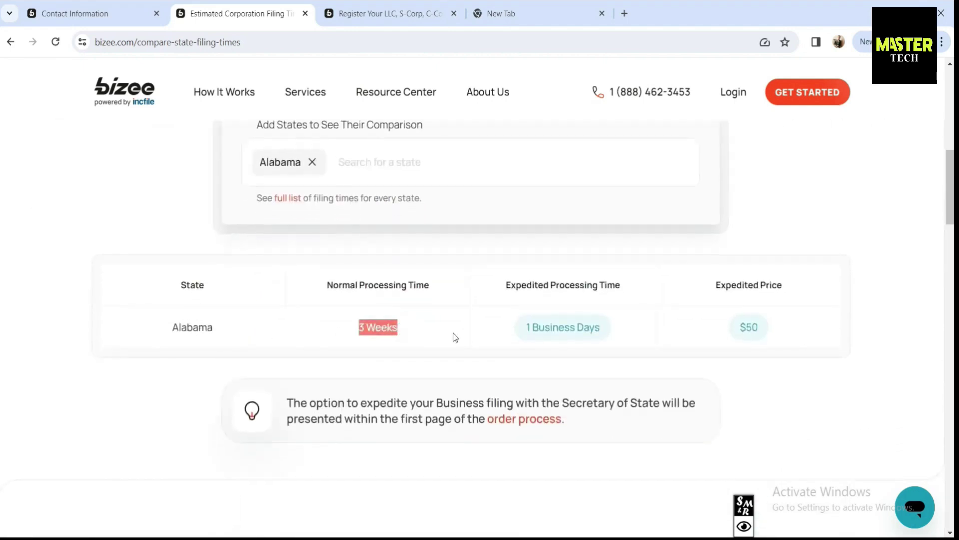
{"action": "left_click", "coordinate": [515, 332]}
{"action": "left_click_drag", "start_coordinate": [617, 330], "coordinate": [519, 330]}
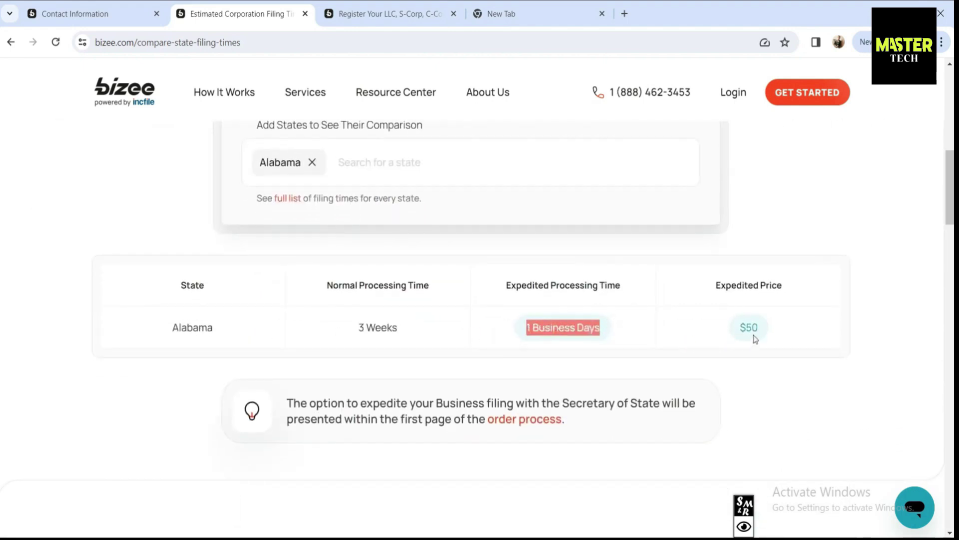
{"action": "left_click_drag", "start_coordinate": [761, 328], "coordinate": [739, 327]}
Add Arizona (4 Weeks normal, 2 Business days expedited) and outline Premium's Domain Name + Business Email row
{"action": "left_click", "coordinate": [419, 164]}
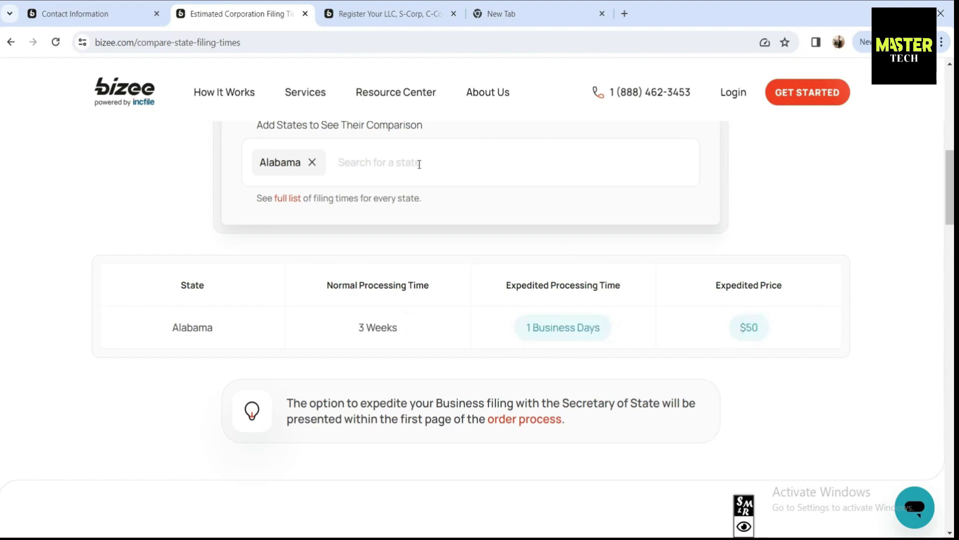
{"action": "type", "text": "Ar"}
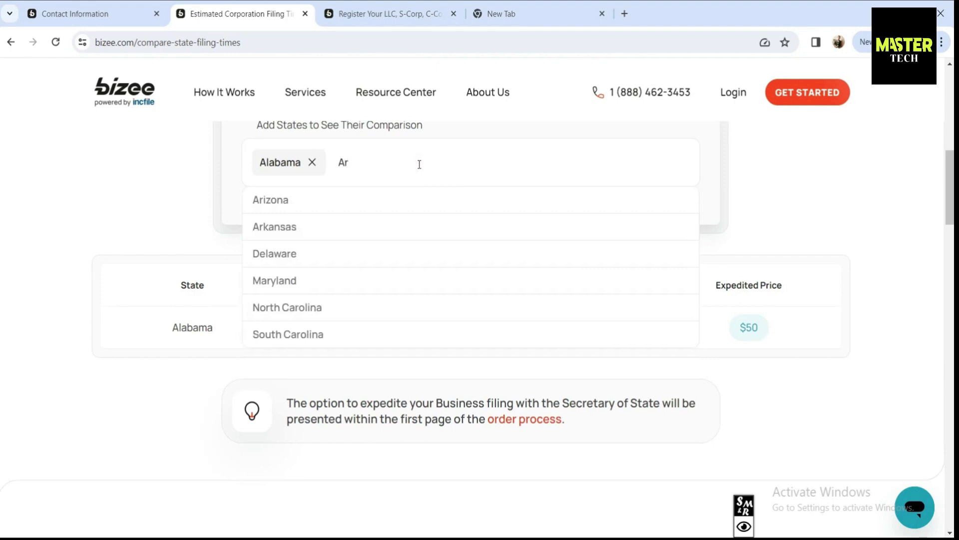
{"action": "type", "text": "i"}
{"action": "left_click", "coordinate": [325, 203]}
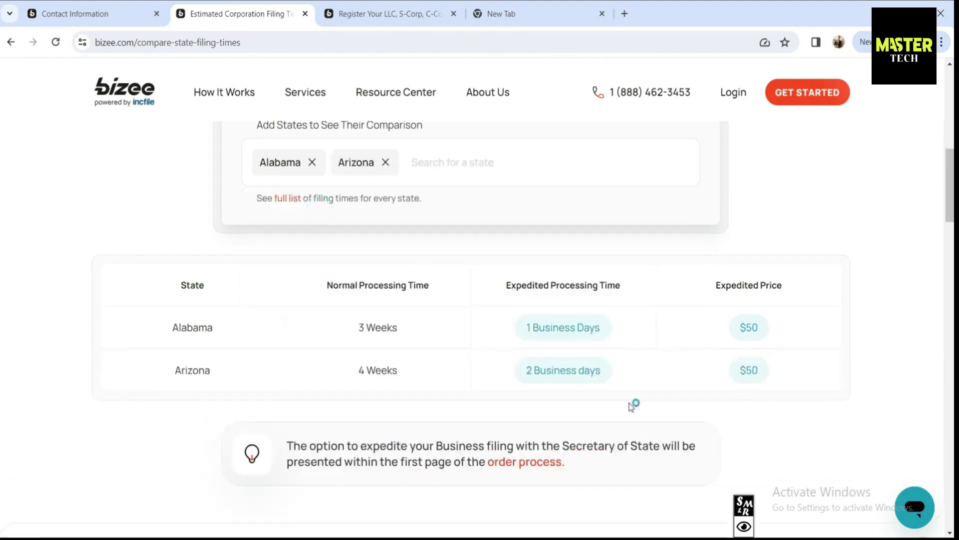
{"action": "left_click_drag", "start_coordinate": [604, 371], "coordinate": [524, 373]}
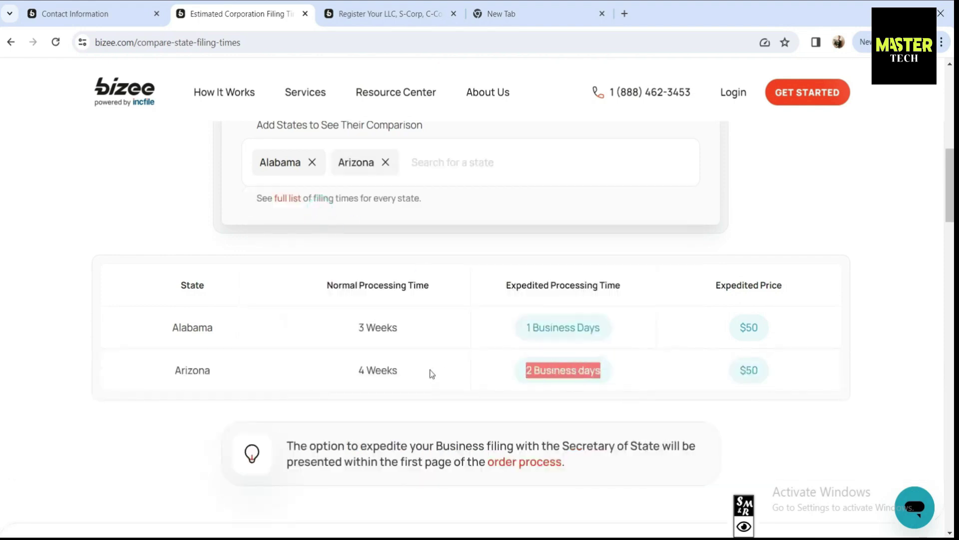
{"action": "left_click_drag", "start_coordinate": [432, 374], "coordinate": [343, 373]}
{"action": "left_click", "coordinate": [757, 371]}
{"action": "left_click", "coordinate": [739, 375]}
{"action": "left_click_drag", "start_coordinate": [67, 381], "coordinate": [279, 427]}
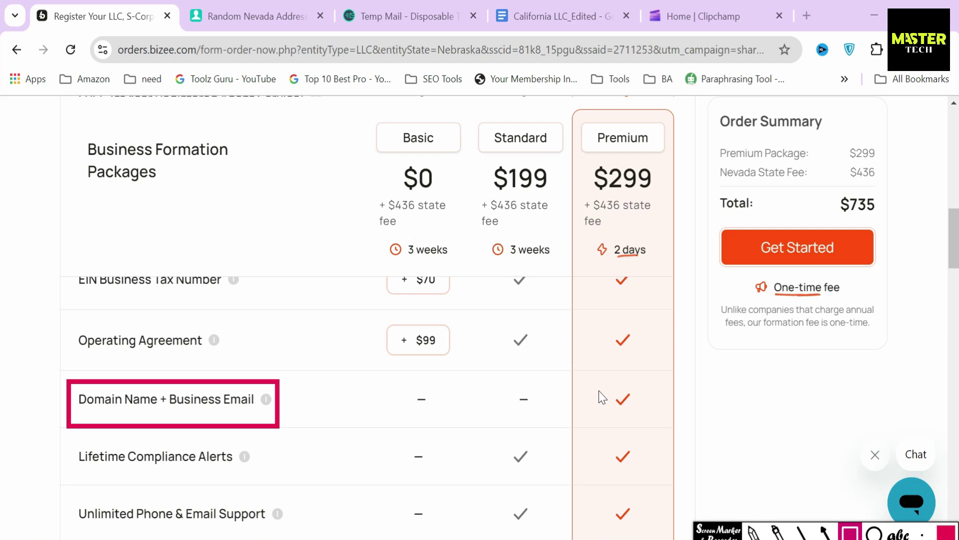
{"action": "mouse_move", "coordinate": [602, 380]}
{"action": "left_mouse_down"}
{"action": "mouse_move", "coordinate": [616, 408]}
{"action": "mouse_move", "coordinate": [651, 415]}
{"action": "left_mouse_up"}
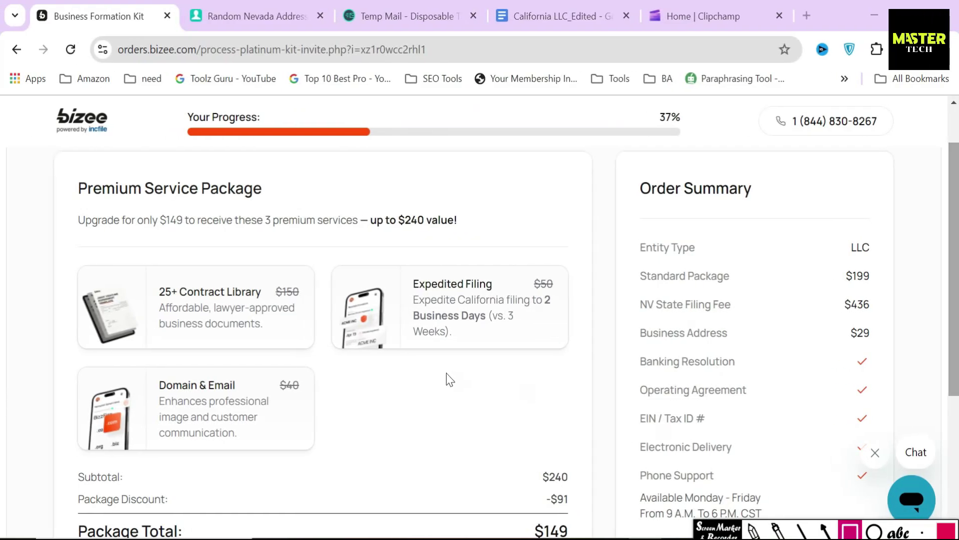
Mark the upgrade prices ($40, $50, $150), the $240 value claim and the $149 offer, then clear them
{"action": "left_click_drag", "start_coordinate": [149, 370], "coordinate": [242, 400]}
{"action": "mouse_move", "coordinate": [272, 368]}
{"action": "left_mouse_down"}
{"action": "mouse_move", "coordinate": [280, 397]}
{"action": "mouse_move", "coordinate": [313, 397]}
{"action": "left_mouse_up"}
{"action": "mouse_move", "coordinate": [528, 298]}
{"action": "left_mouse_down"}
{"action": "mouse_move", "coordinate": [574, 298]}
{"action": "mouse_move", "coordinate": [565, 298]}
{"action": "left_mouse_up"}
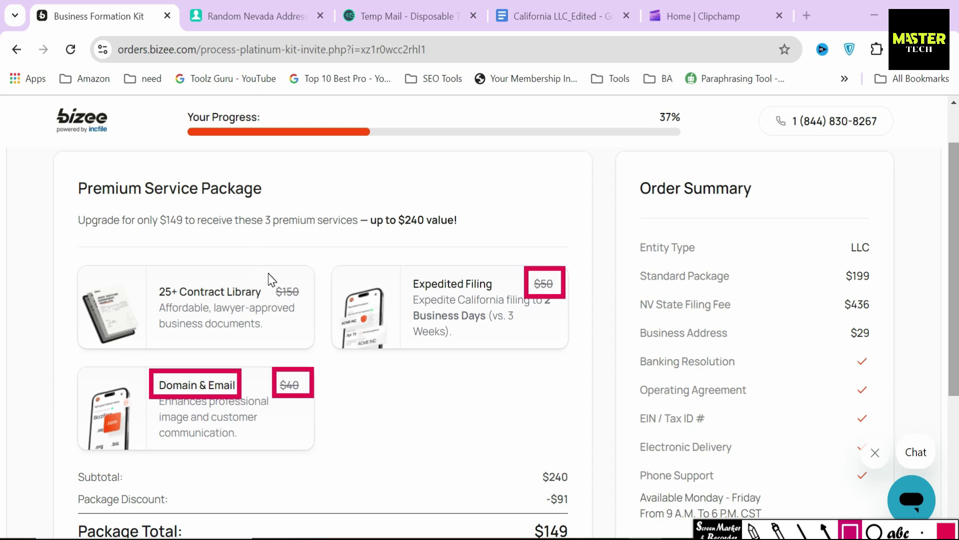
{"action": "left_click_drag", "start_coordinate": [268, 273], "coordinate": [310, 302]}
{"action": "mouse_move", "coordinate": [366, 199]}
{"action": "left_mouse_down"}
{"action": "mouse_move", "coordinate": [397, 243]}
{"action": "mouse_move", "coordinate": [483, 243]}
{"action": "left_mouse_up"}
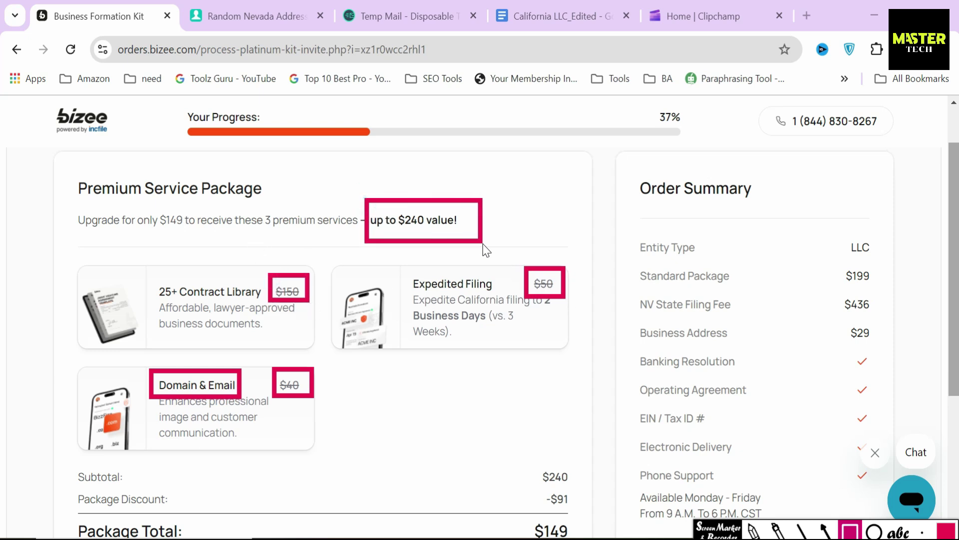
{"action": "left_click", "coordinate": [825, 530]}
{"action": "left_click_drag", "start_coordinate": [77, 210], "coordinate": [259, 211]}
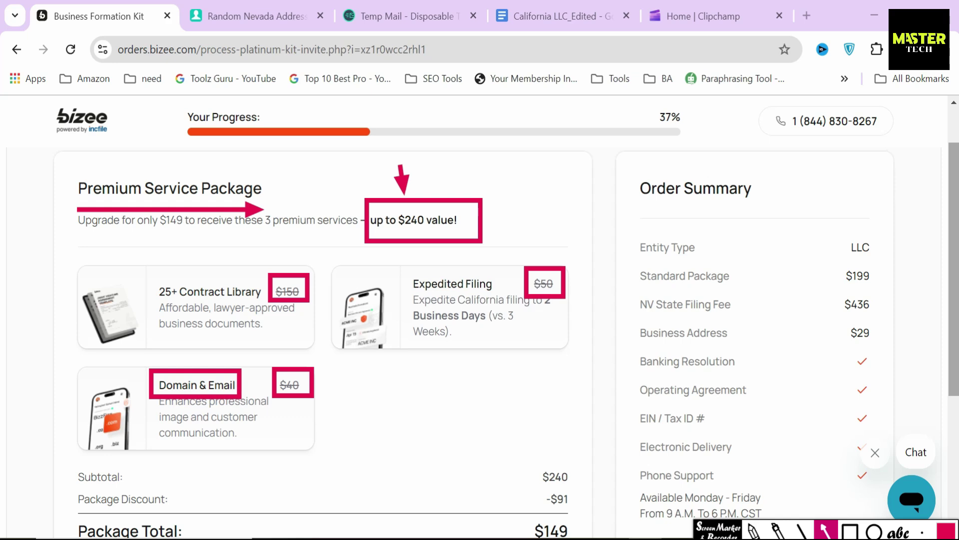
{"action": "key", "text": "Escape"}
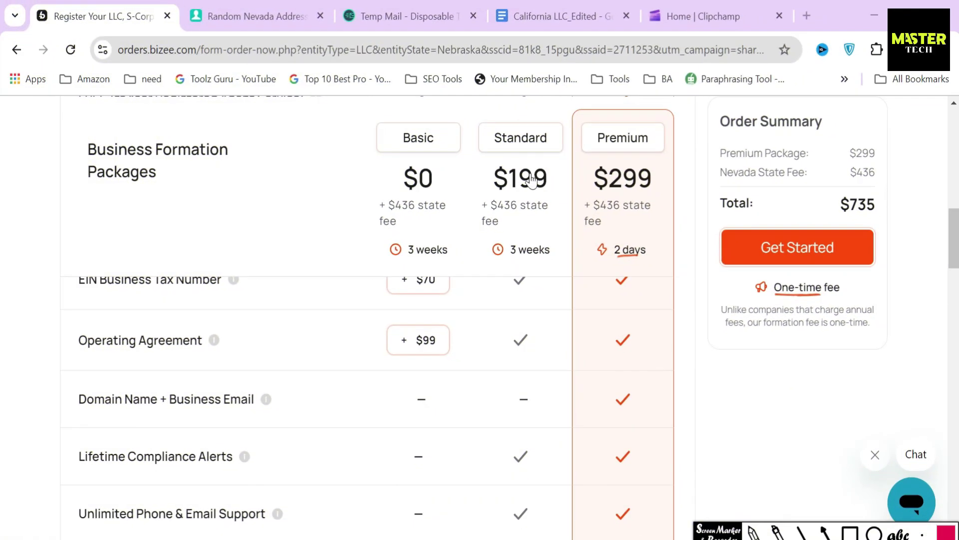
Choose the Standard package and box its label and the $635 order summary
{"action": "left_click", "coordinate": [525, 176]}
{"action": "left_click", "coordinate": [850, 532]}
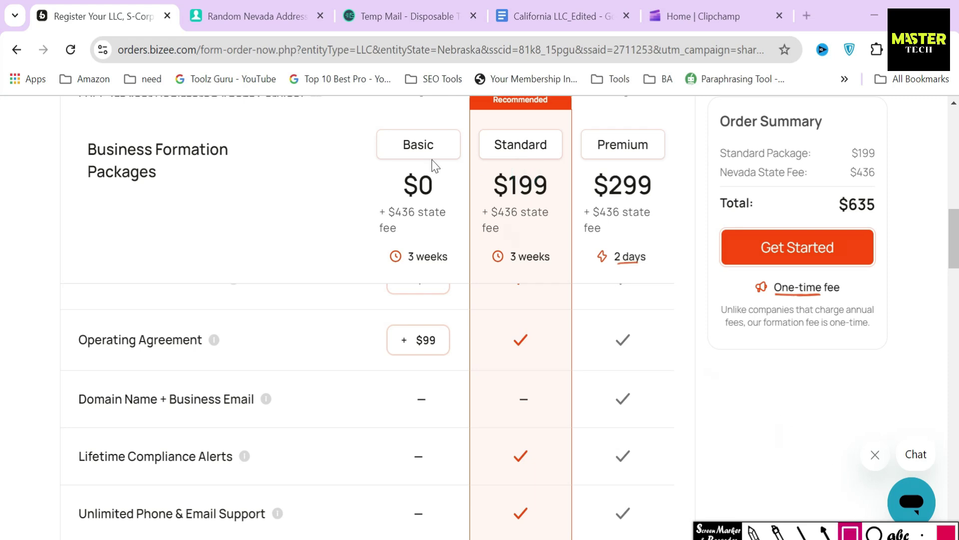
{"action": "left_click_drag", "start_coordinate": [481, 125], "coordinate": [560, 163]}
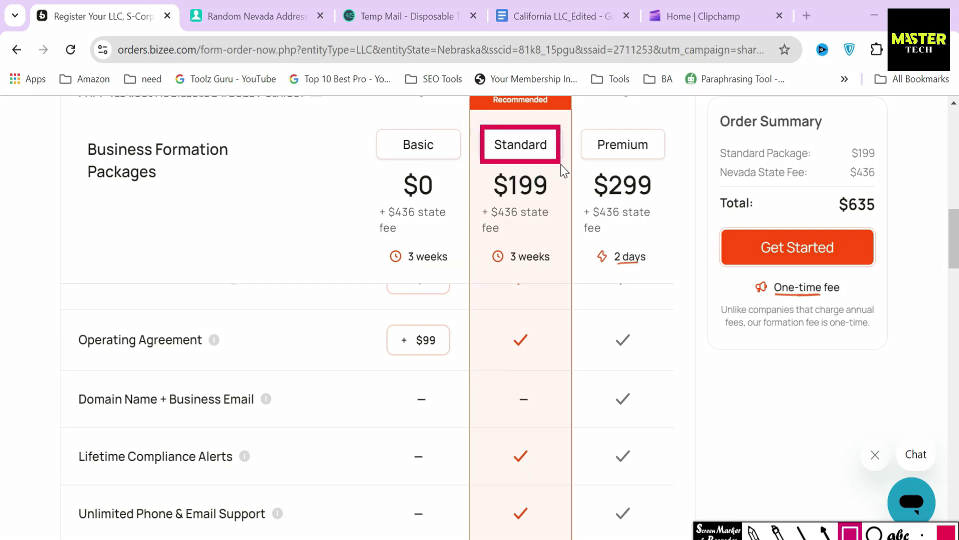
{"action": "left_click_drag", "start_coordinate": [705, 104], "coordinate": [898, 354]}
Start the Standard package order and point out the Company Information, LLC Name and Designator fields
{"action": "left_click_drag", "start_coordinate": [797, 345], "coordinate": [784, 259]}
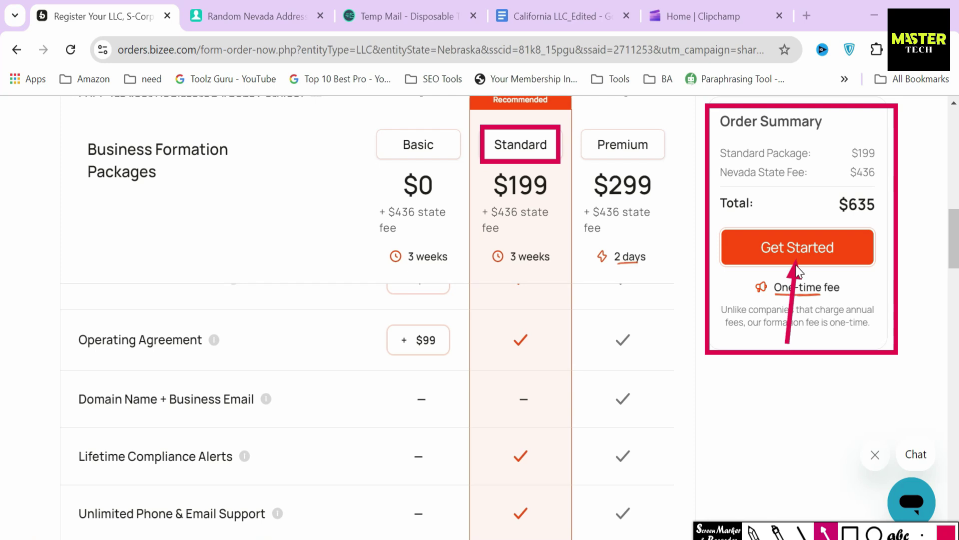
{"action": "key", "text": "Escape"}
{"action": "left_click", "coordinate": [773, 247]}
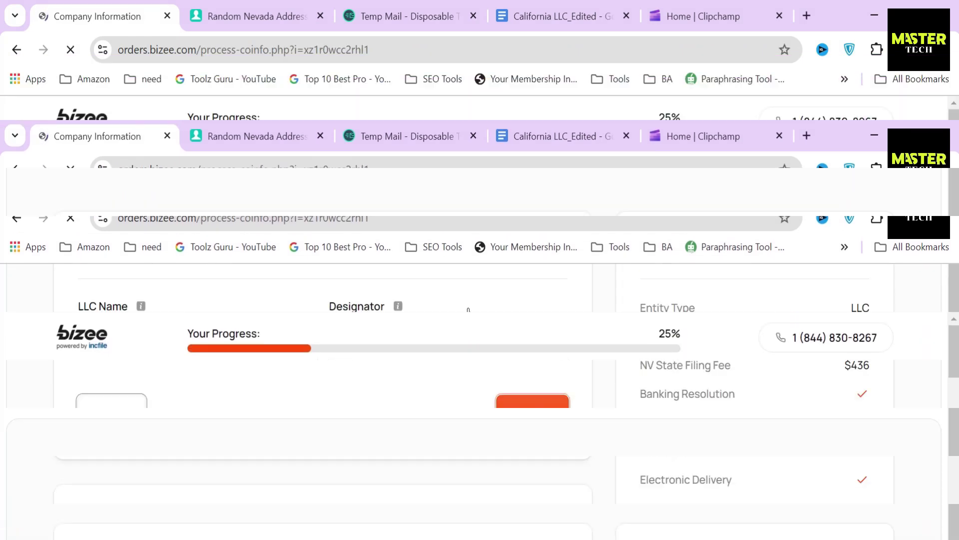
{"action": "left_click_drag", "start_coordinate": [72, 250], "coordinate": [250, 252]}
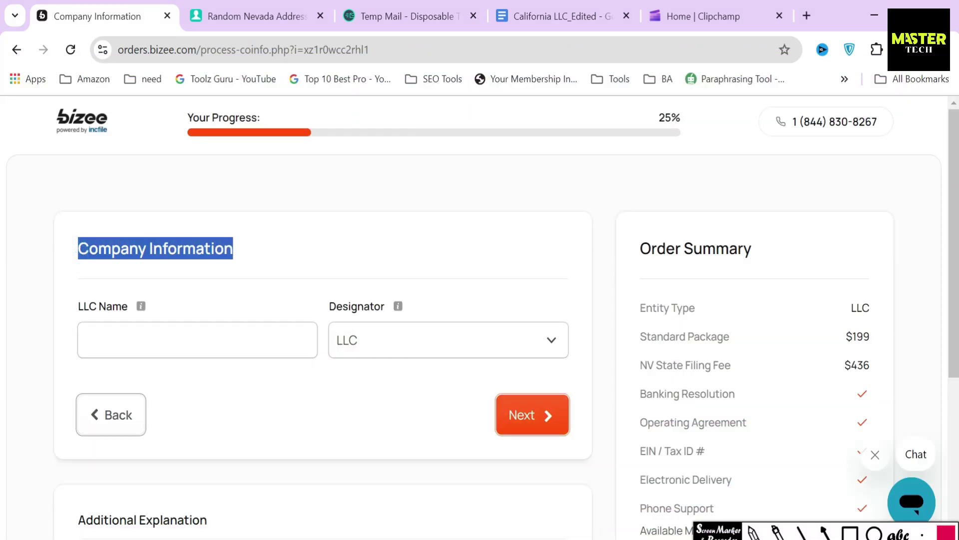
{"action": "left_click_drag", "start_coordinate": [74, 314], "coordinate": [136, 309]}
{"action": "left_click_drag", "start_coordinate": [321, 316], "coordinate": [389, 310]}
Enter 'rental property' as the LLC name, keep the LLC designator, and submit RENTAL PROPERTY LLC
{"action": "left_click", "coordinate": [248, 340]}
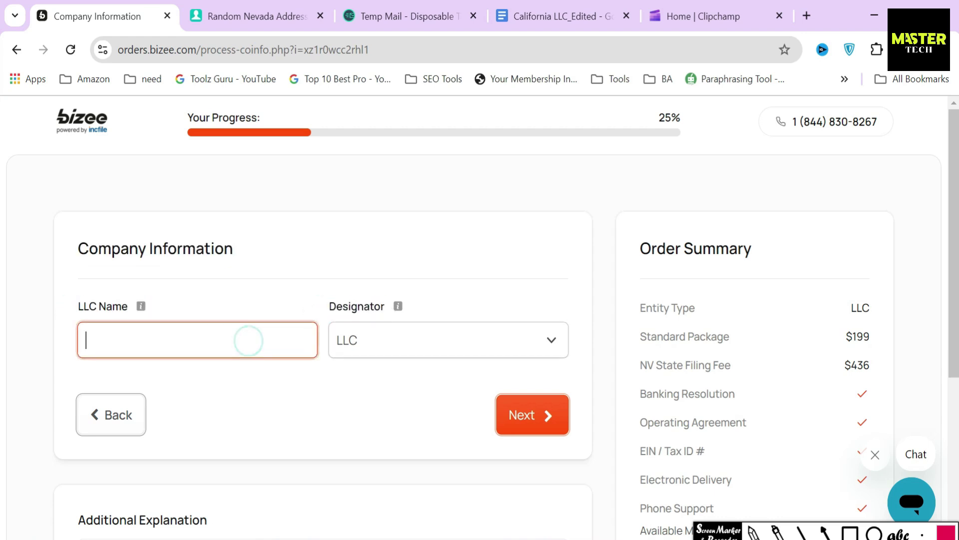
{"action": "type", "text": "rental property"}
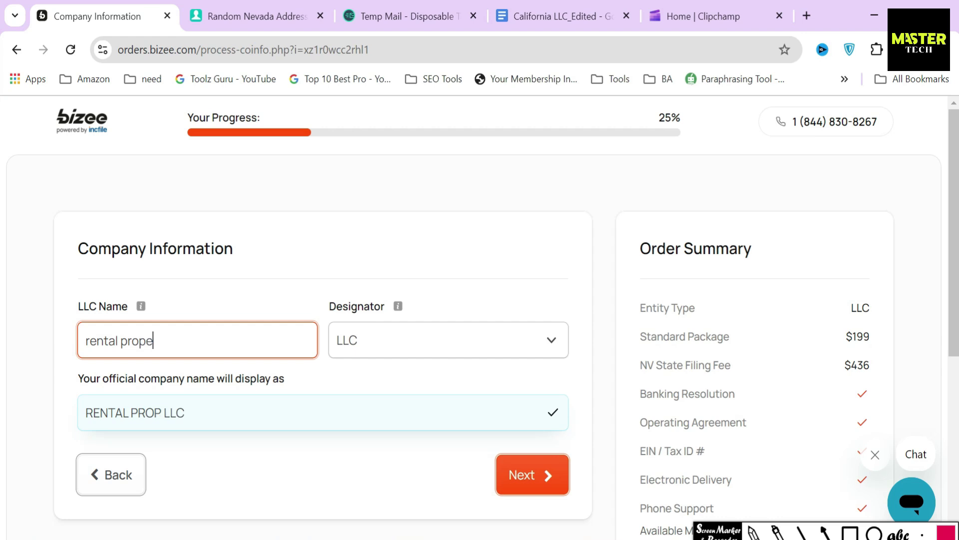
{"action": "left_click", "coordinate": [380, 397]}
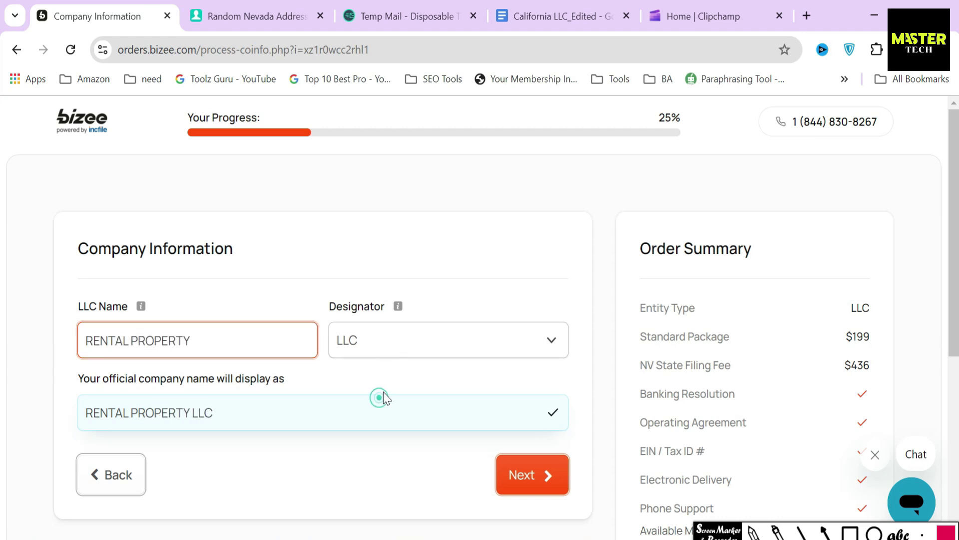
{"action": "left_click", "coordinate": [398, 347]}
{"action": "left_click", "coordinate": [384, 122]}
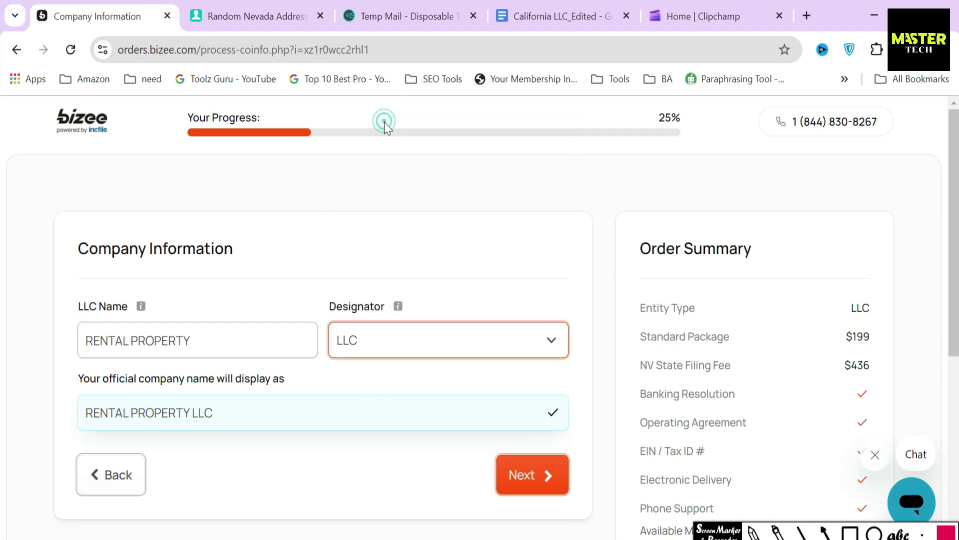
{"action": "left_click_drag", "start_coordinate": [72, 381], "coordinate": [300, 381]}
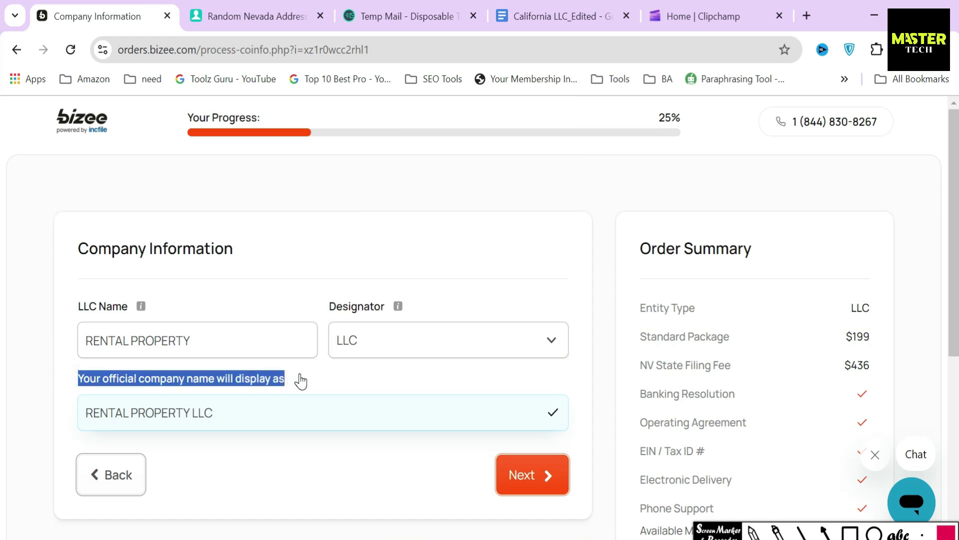
{"action": "left_click", "coordinate": [301, 379]}
{"action": "left_click", "coordinate": [136, 414]}
{"action": "left_click_drag", "start_coordinate": [87, 418], "coordinate": [285, 439]}
{"action": "left_click", "coordinate": [287, 442]}
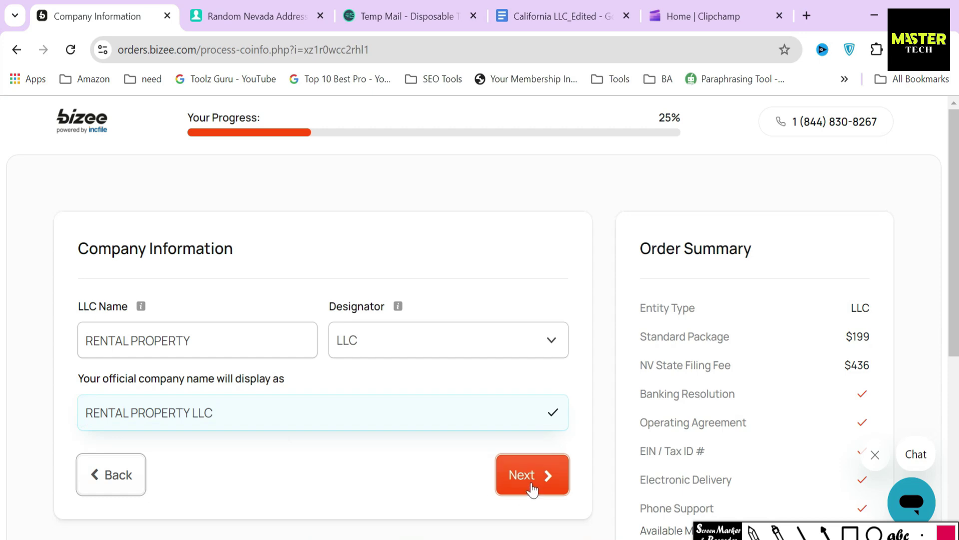
{"action": "left_click", "coordinate": [532, 489]}
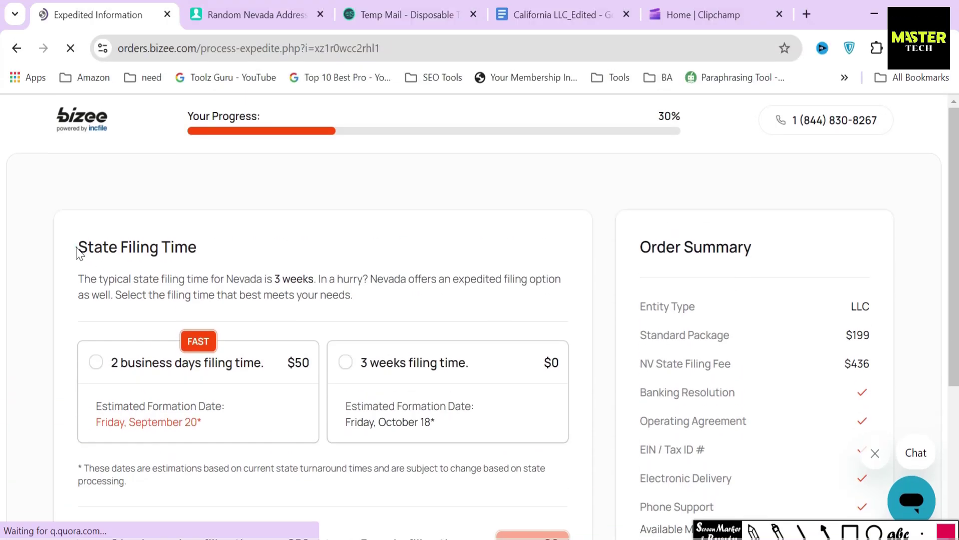
Choose the free 3-week Nevada filing time over the $50 2-business-day expedited option, then continue
{"action": "left_click_drag", "start_coordinate": [78, 250], "coordinate": [210, 251]}
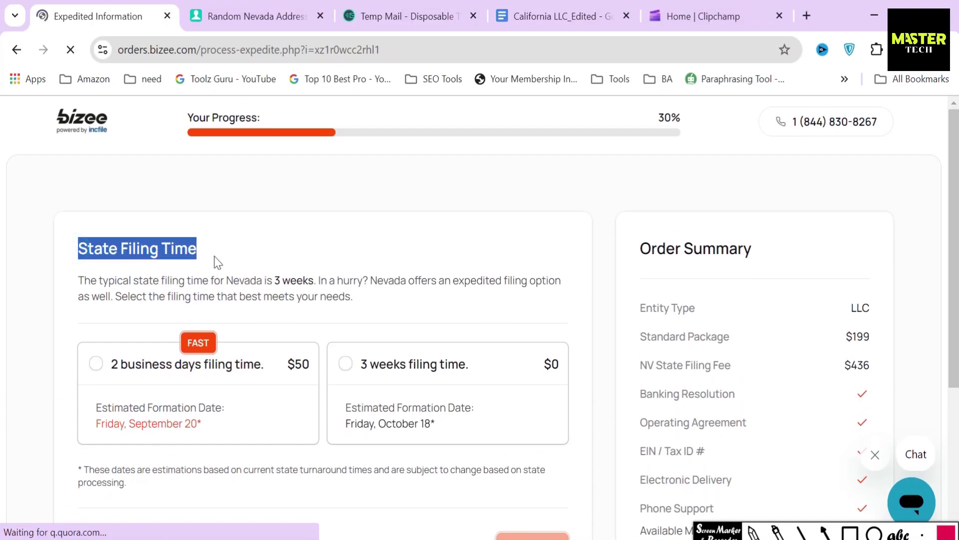
{"action": "left_click", "coordinate": [214, 256]}
{"action": "left_click_drag", "start_coordinate": [78, 280], "coordinate": [318, 280]}
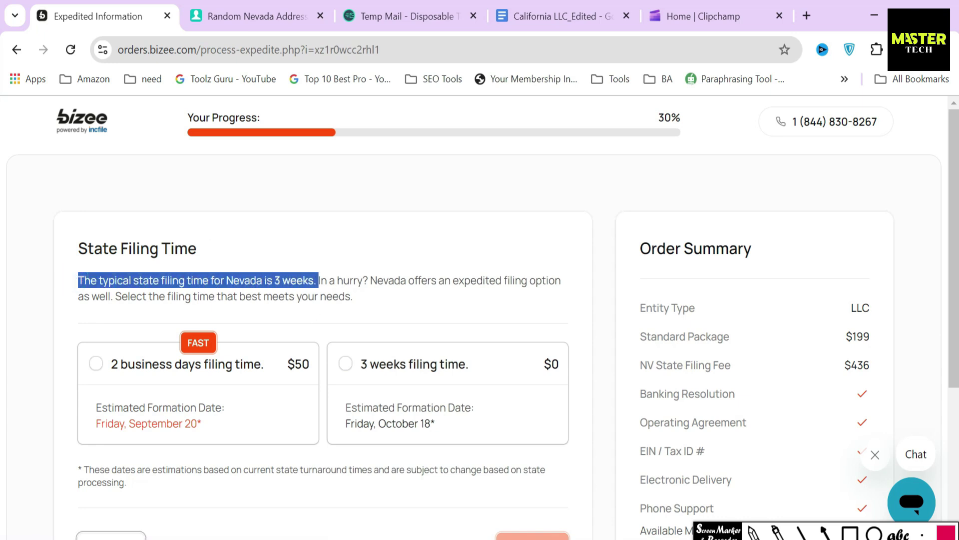
{"action": "left_click", "coordinate": [313, 300]}
{"action": "left_click", "coordinate": [443, 378]}
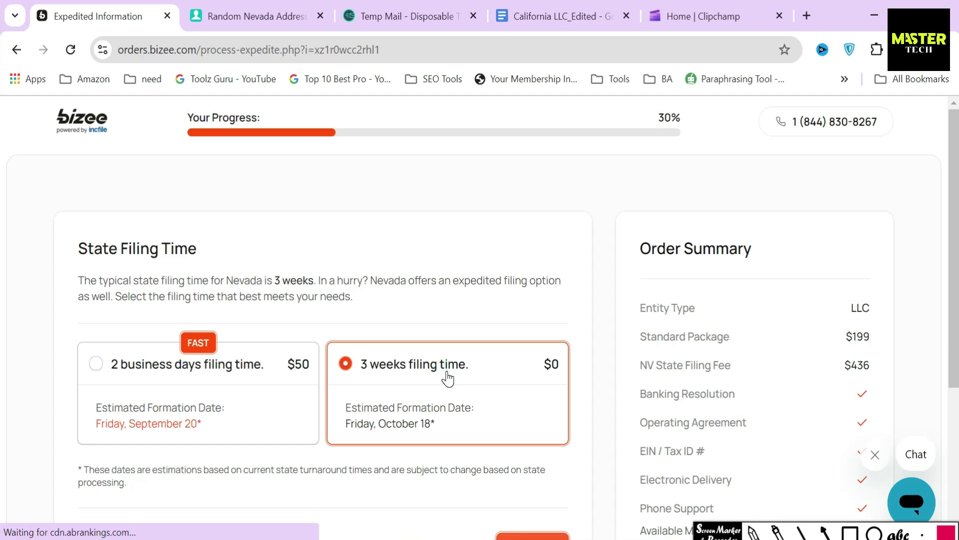
{"action": "scroll", "coordinate": [447, 379], "scroll_direction": "down", "scroll_amount": 2}
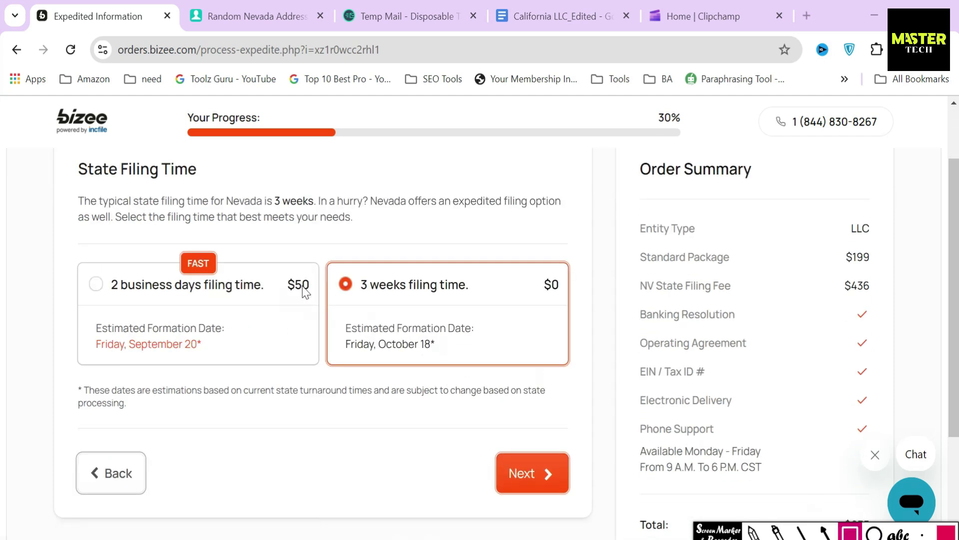
{"action": "mouse_move", "coordinate": [355, 263]}
{"action": "left_mouse_down"}
{"action": "mouse_move", "coordinate": [390, 304]}
{"action": "mouse_move", "coordinate": [487, 306]}
{"action": "left_mouse_up"}
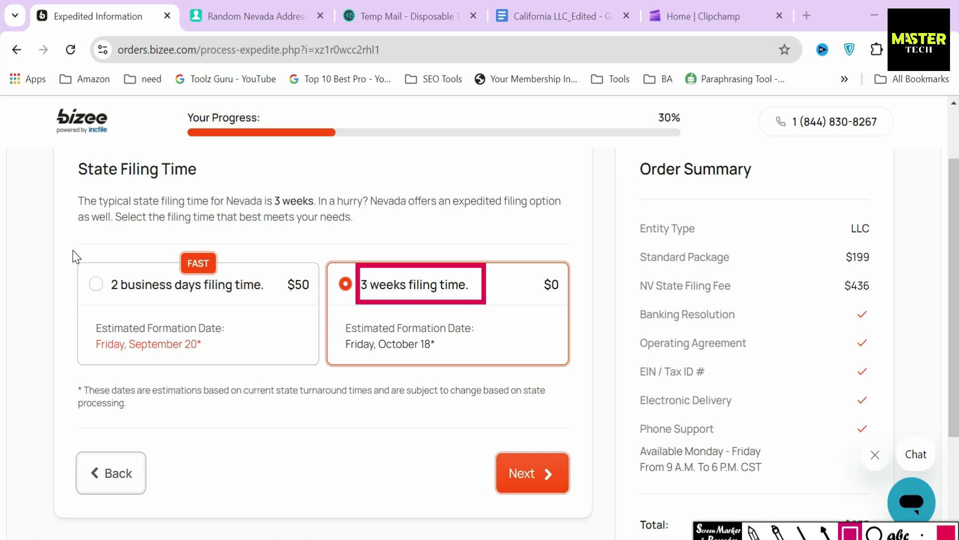
{"action": "mouse_move", "coordinate": [76, 247]}
{"action": "left_mouse_down"}
{"action": "mouse_move", "coordinate": [240, 310]}
{"action": "mouse_move", "coordinate": [271, 305]}
{"action": "left_mouse_up"}
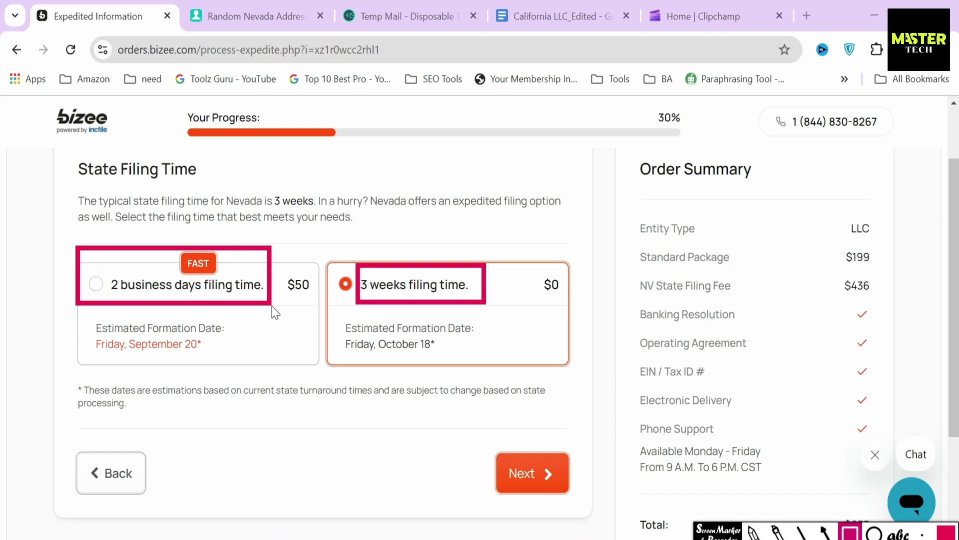
{"action": "mouse_move", "coordinate": [280, 263]}
{"action": "left_mouse_down"}
{"action": "mouse_move", "coordinate": [286, 304]}
{"action": "mouse_move", "coordinate": [314, 302]}
{"action": "left_mouse_up"}
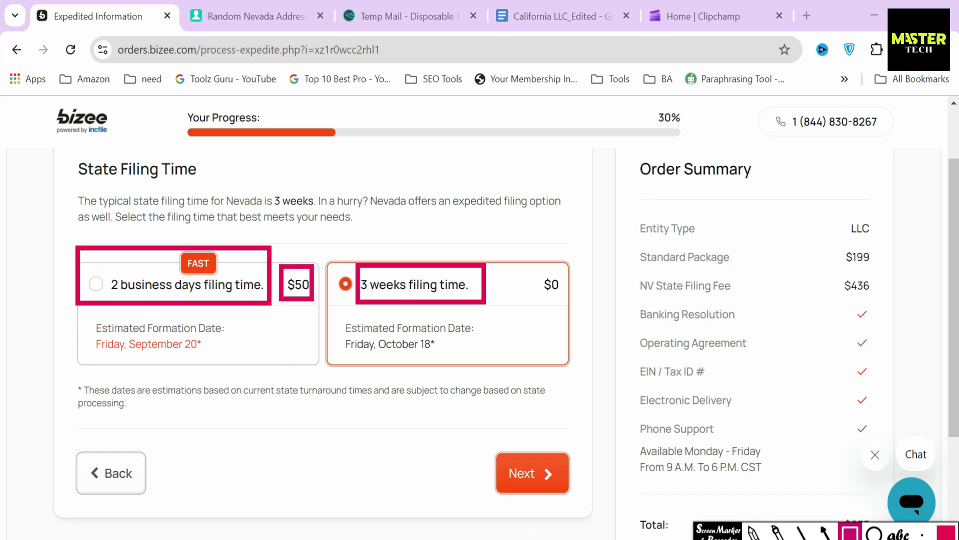
{"action": "key", "text": "Escape"}
{"action": "scroll", "coordinate": [445, 389], "scroll_direction": "down", "scroll_amount": 3}
{"action": "left_click", "coordinate": [548, 346]}
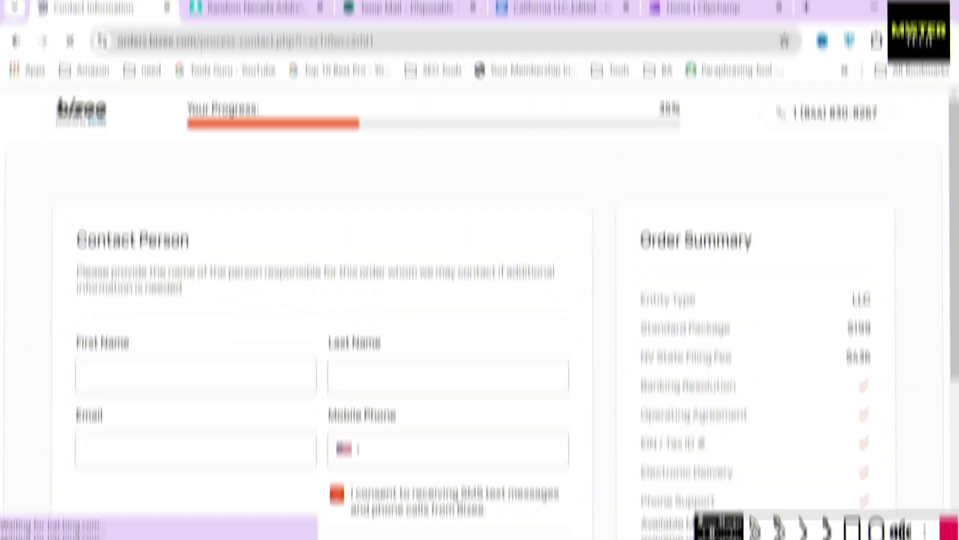
Enter the contact person's first and last name
{"action": "triple_click", "coordinate": [200, 250]}
{"action": "left_click", "coordinate": [227, 248]}
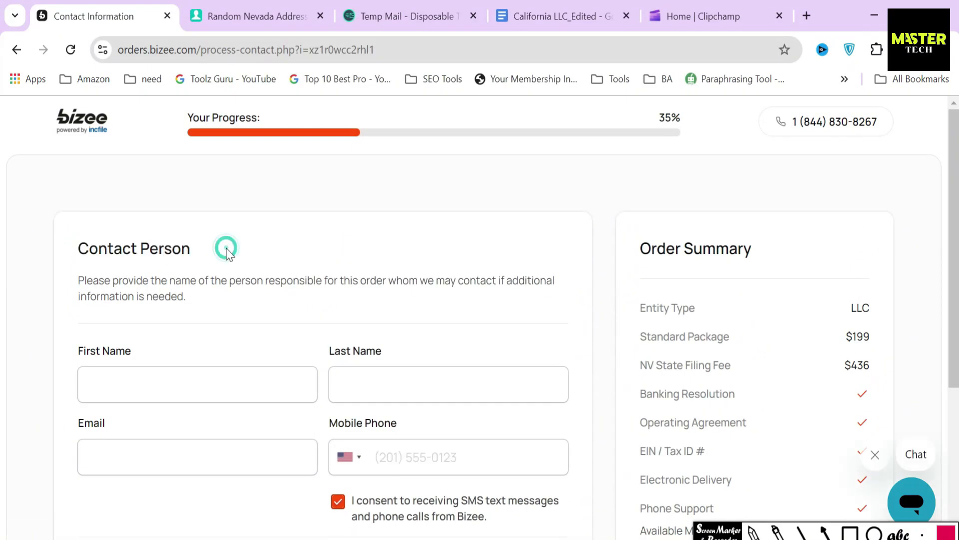
{"action": "scroll", "coordinate": [227, 248], "scroll_direction": "down", "scroll_amount": 2}
{"action": "left_click", "coordinate": [214, 302]}
{"action": "type", "text": "Fr"}
{"action": "left_click", "coordinate": [418, 304]}
{"action": "type", "text": "Vt"}
Paste the temporary e-mail address into the contact's e-mail field
{"action": "left_click", "coordinate": [395, 16]}
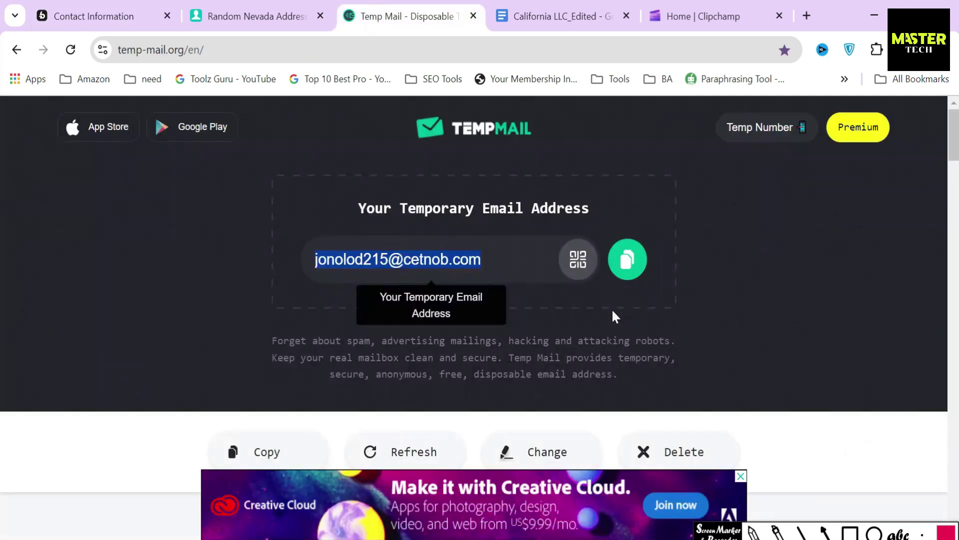
{"action": "left_click", "coordinate": [94, 16]}
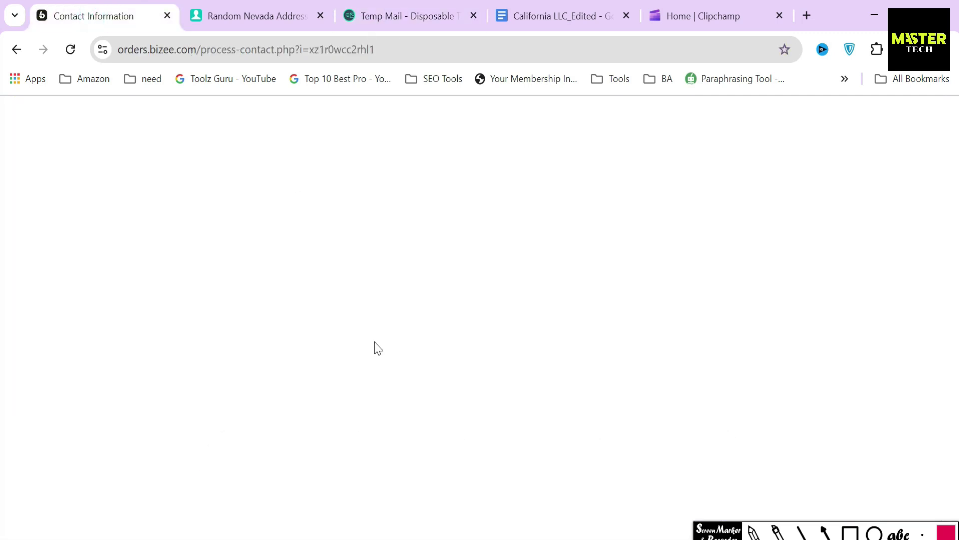
{"action": "left_click", "coordinate": [263, 377]}
{"action": "key", "text": "ctrl+v"}
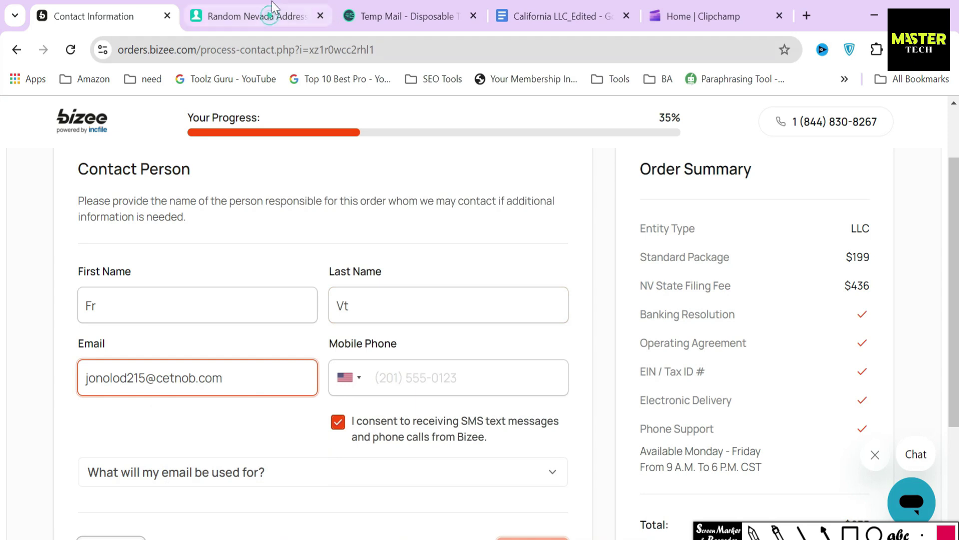
Paste the generated mobile number into the mobile phone field and submit the contact details
{"action": "left_click", "coordinate": [271, 4]}
{"action": "left_click", "coordinate": [525, 374]}
{"action": "left_click", "coordinate": [527, 403]}
{"action": "key", "text": "ctrl+c"}
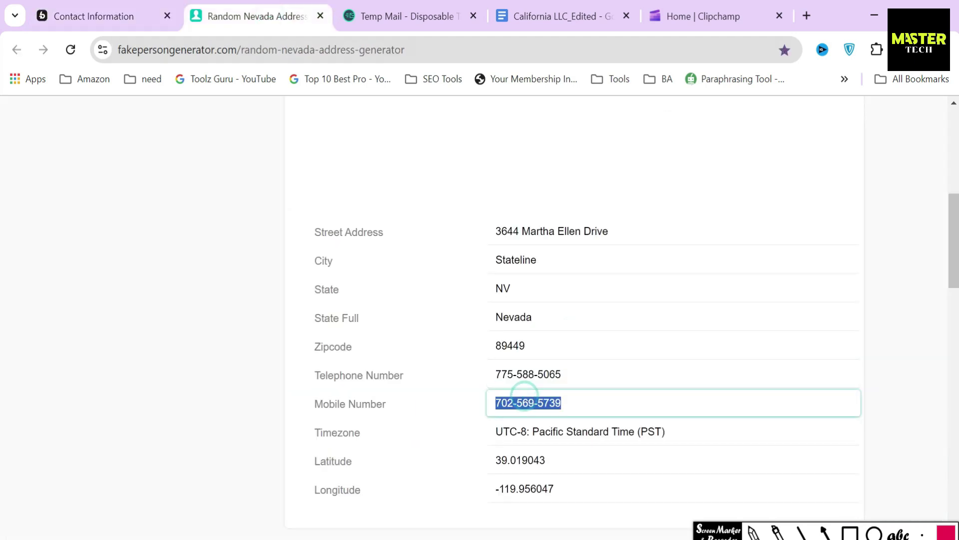
{"action": "left_click", "coordinate": [132, 6]}
{"action": "left_click", "coordinate": [488, 378]}
{"action": "key", "text": "ctrl+v"}
{"action": "scroll", "coordinate": [574, 412], "scroll_direction": "down", "scroll_amount": 2}
{"action": "left_click", "coordinate": [453, 434]}
{"action": "left_click", "coordinate": [537, 478]}
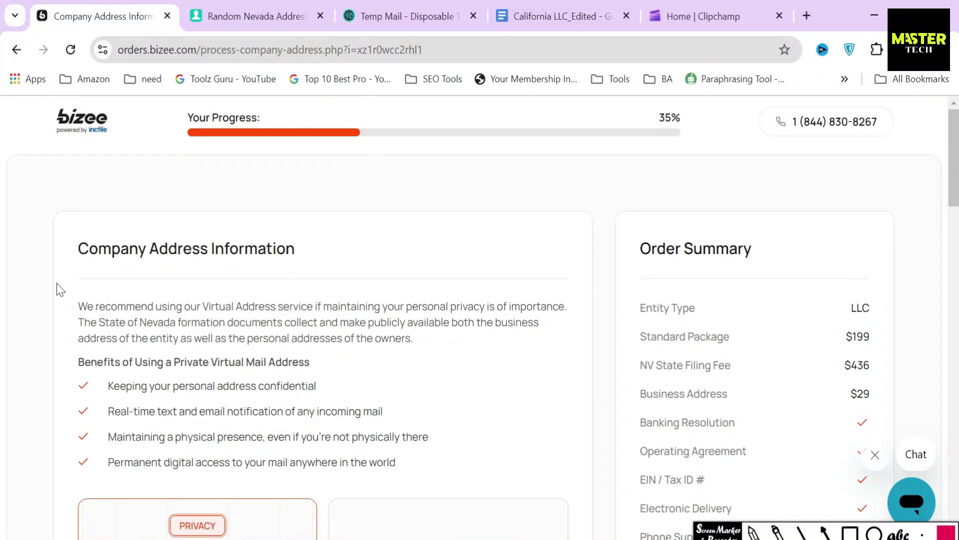
Review the virtual address recommendation, Nevada formation documents note and virtual mail benefits
{"action": "left_click_drag", "start_coordinate": [78, 253], "coordinate": [289, 271]}
{"action": "left_click", "coordinate": [216, 354]}
{"action": "left_click_drag", "start_coordinate": [79, 306], "coordinate": [322, 306]}
{"action": "left_click", "coordinate": [325, 307]}
{"action": "left_click_drag", "start_coordinate": [75, 318], "coordinate": [285, 322]}
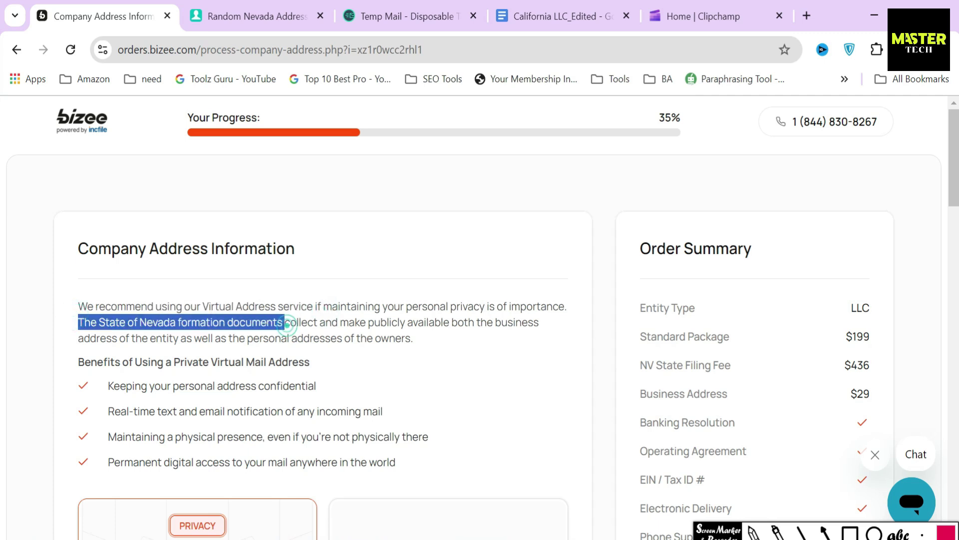
{"action": "left_click_drag", "start_coordinate": [72, 368], "coordinate": [350, 356]}
{"action": "scroll", "coordinate": [720, 429], "scroll_direction": "down", "scroll_amount": 2}
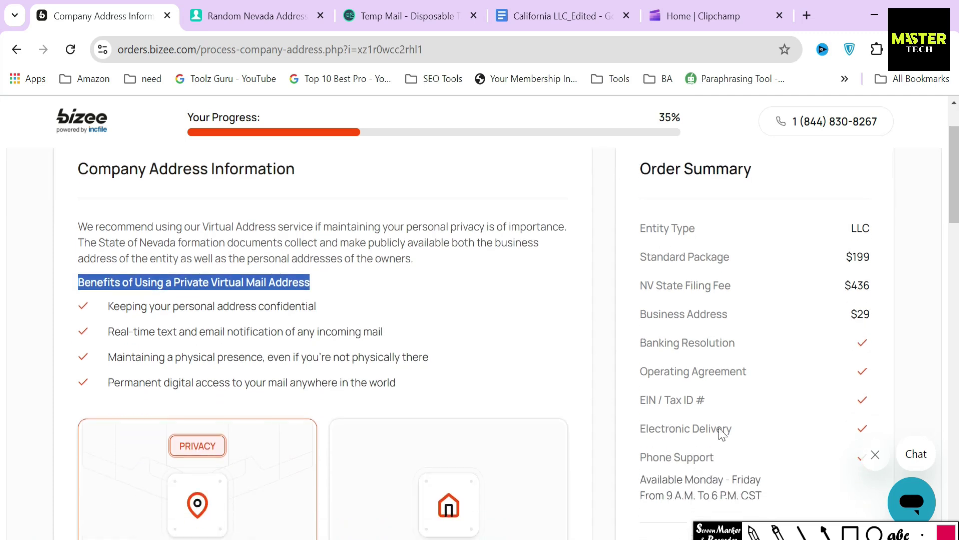
{"action": "left_click", "coordinate": [849, 532]}
{"action": "mouse_move", "coordinate": [65, 293]}
{"action": "left_mouse_down"}
{"action": "mouse_move", "coordinate": [108, 364]}
{"action": "mouse_move", "coordinate": [451, 415]}
{"action": "left_mouse_up"}
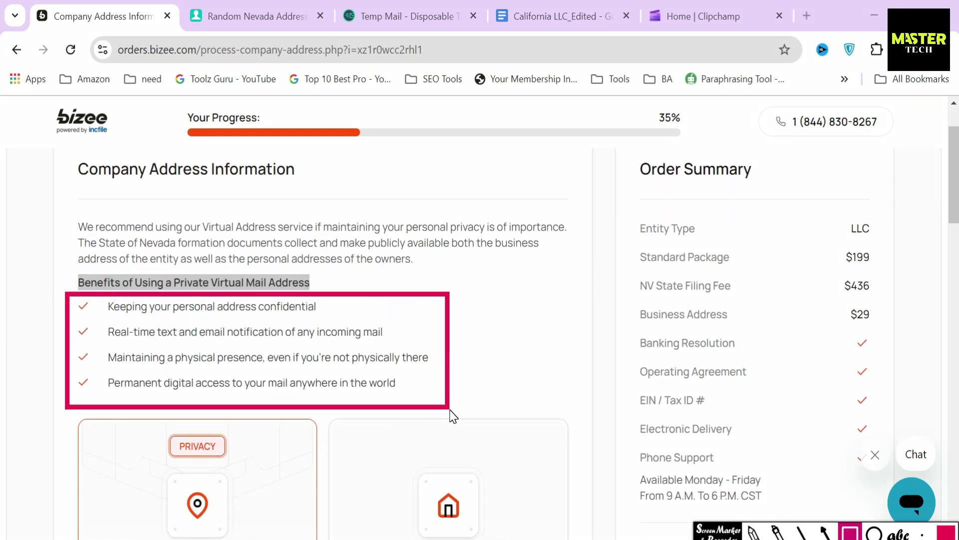
{"action": "left_click", "coordinate": [850, 534]}
{"action": "scroll", "coordinate": [488, 446], "scroll_direction": "down", "scroll_amount": 8}
{"action": "left_click", "coordinate": [754, 533]}
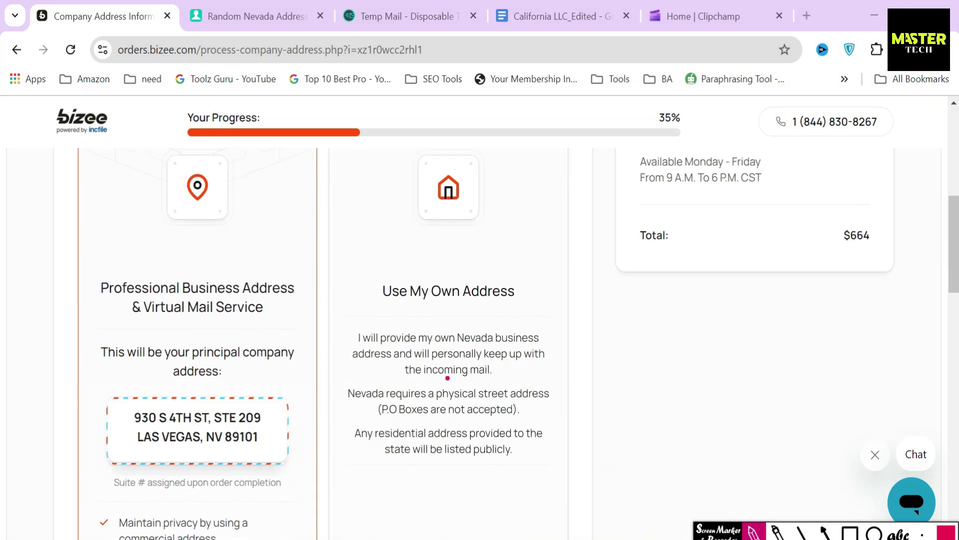
{"action": "left_click_drag", "start_coordinate": [181, 266], "coordinate": [277, 233]}
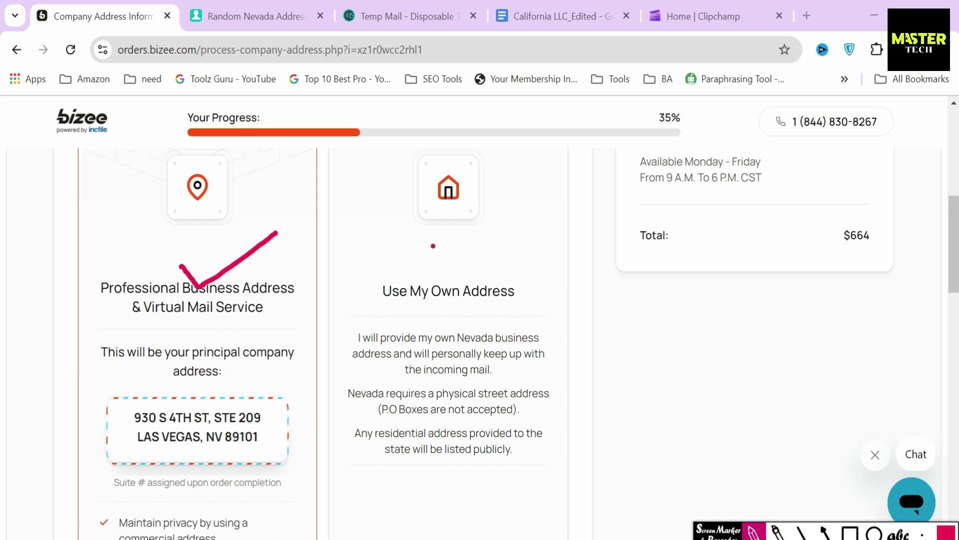
{"action": "mouse_move", "coordinate": [429, 232]}
{"action": "left_mouse_down"}
{"action": "mouse_move", "coordinate": [411, 274]}
{"action": "mouse_move", "coordinate": [441, 261]}
{"action": "left_mouse_up"}
{"action": "left_click_drag", "start_coordinate": [374, 303], "coordinate": [526, 305]}
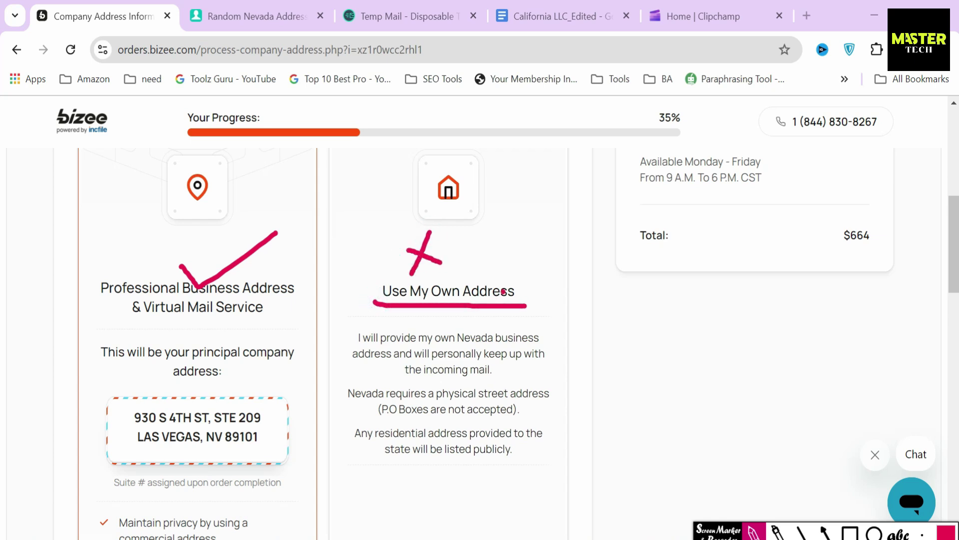
Select the own-address option to see its requirements
{"action": "left_click", "coordinate": [690, 525]}
{"action": "mouse_move", "coordinate": [361, 338]}
{"action": "left_mouse_down"}
{"action": "mouse_move", "coordinate": [459, 434]}
{"action": "mouse_move", "coordinate": [524, 461]}
{"action": "left_mouse_up"}
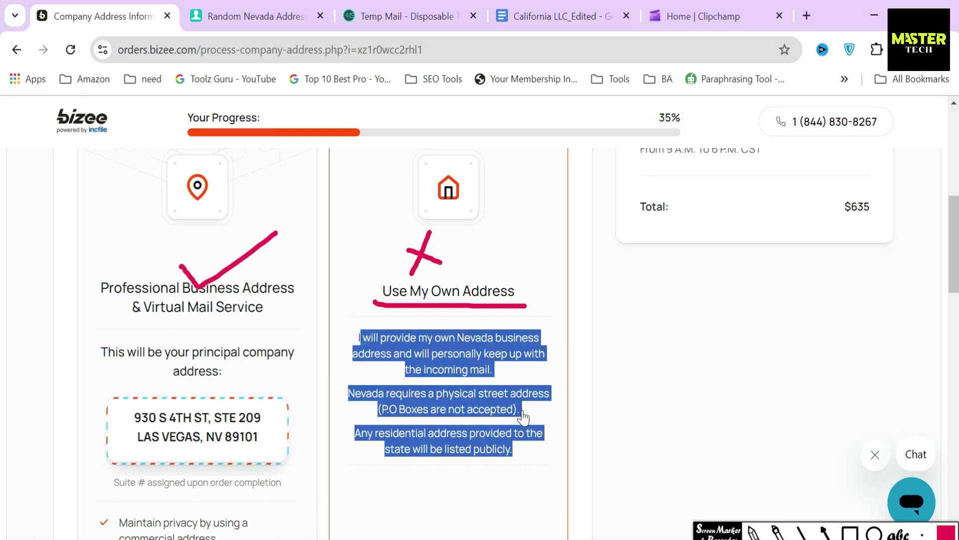
{"action": "left_click", "coordinate": [586, 438]}
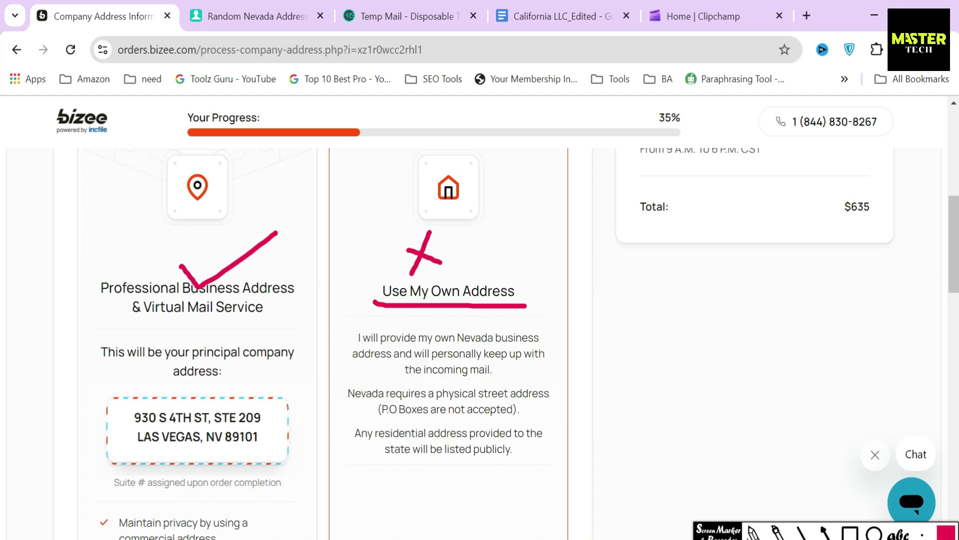
{"action": "key", "text": "Delete"}
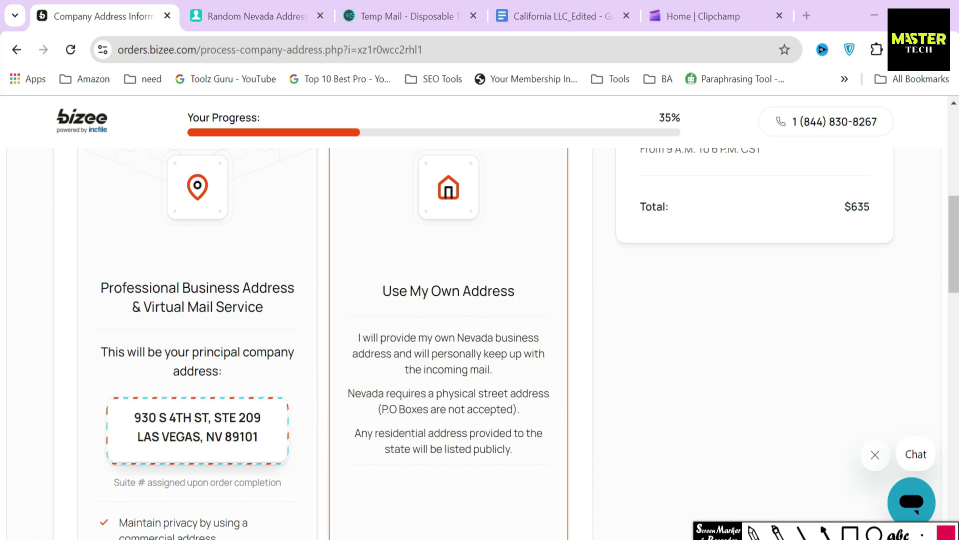
Switch back to the $29/month Professional Business Address and scroll to the Contact Address section
{"action": "left_click_drag", "start_coordinate": [98, 287], "coordinate": [265, 320]}
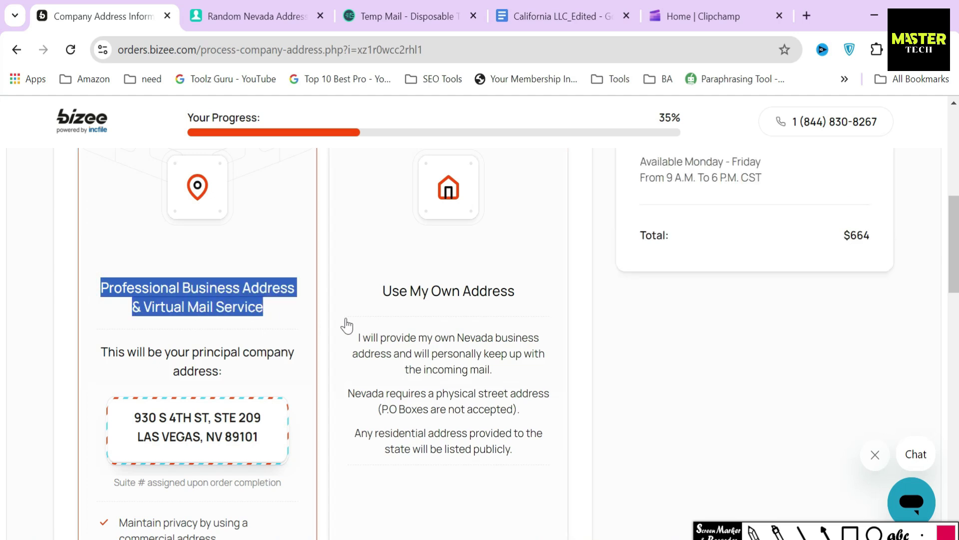
{"action": "left_click", "coordinate": [325, 300]}
{"action": "scroll", "coordinate": [324, 301], "scroll_direction": "down", "scroll_amount": 3}
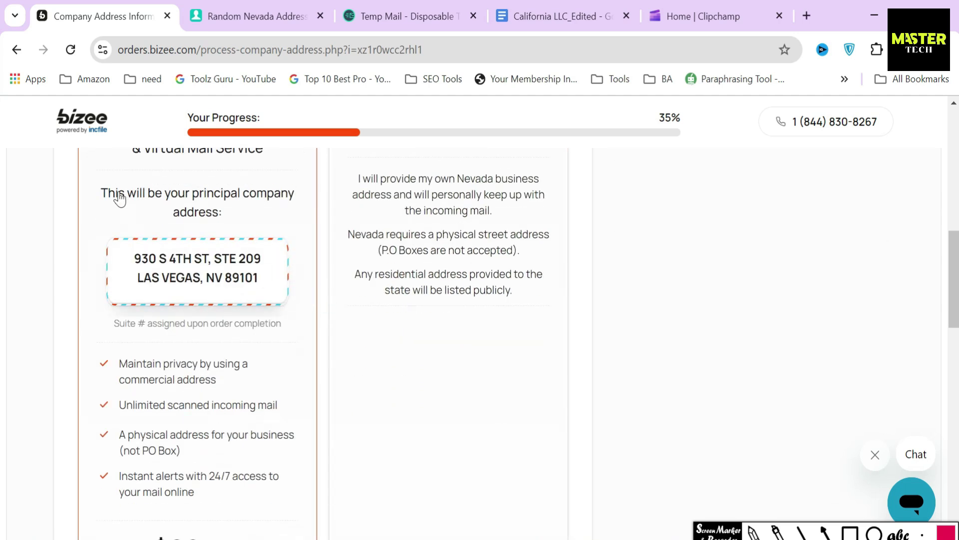
{"action": "left_click_drag", "start_coordinate": [96, 189], "coordinate": [265, 281]}
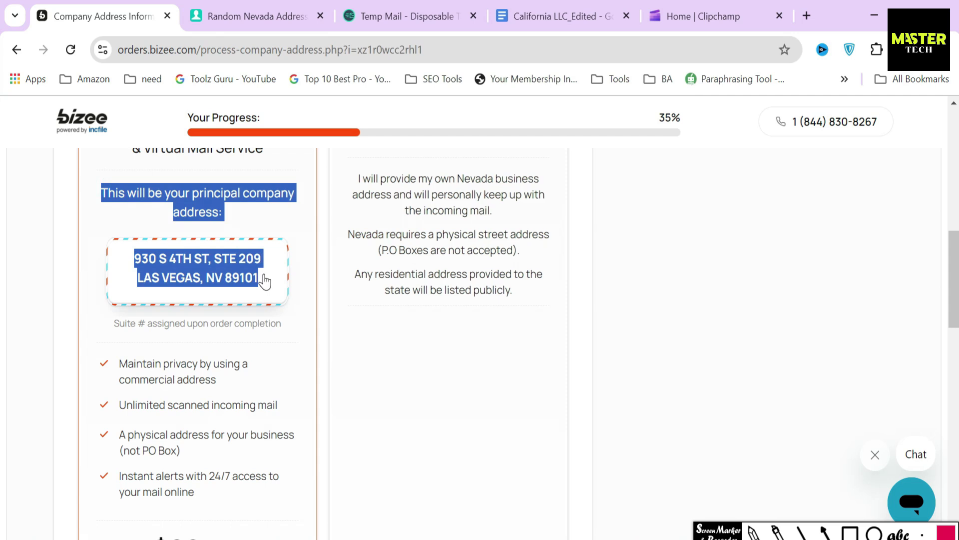
{"action": "left_click", "coordinate": [325, 291]}
{"action": "scroll", "coordinate": [324, 291], "scroll_direction": "down", "scroll_amount": 2}
{"action": "left_click_drag", "start_coordinate": [103, 278], "coordinate": [239, 404]}
{"action": "left_click", "coordinate": [321, 357]}
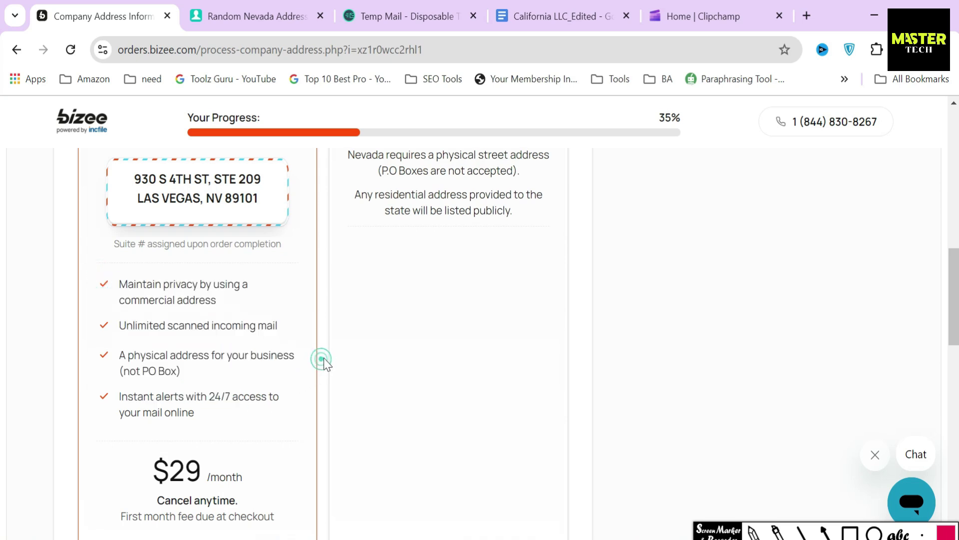
{"action": "scroll", "coordinate": [323, 357], "scroll_direction": "down", "scroll_amount": 3}
{"action": "left_click", "coordinate": [850, 533]}
{"action": "mouse_move", "coordinate": [140, 293]}
{"action": "left_mouse_down"}
{"action": "mouse_move", "coordinate": [150, 337]}
{"action": "mouse_move", "coordinate": [262, 337]}
{"action": "left_mouse_up"}
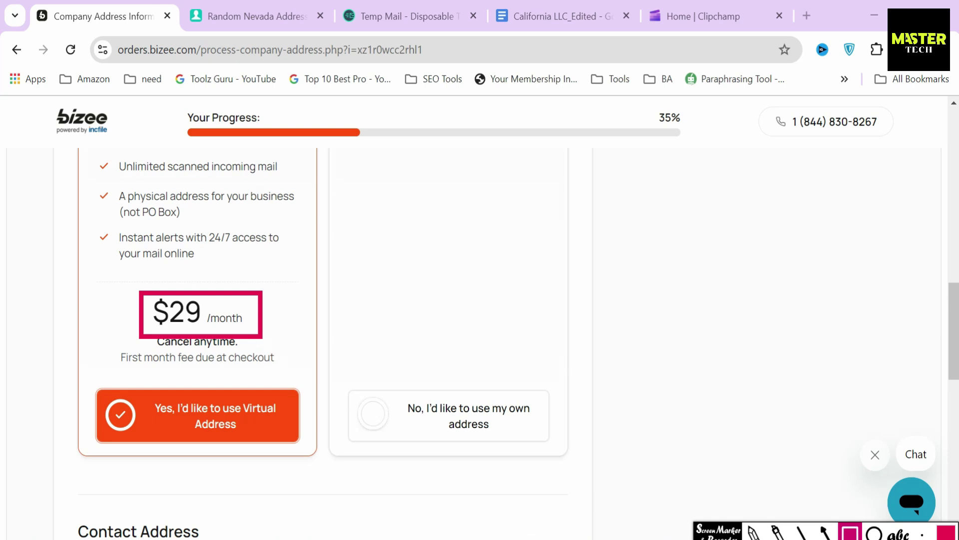
{"action": "key", "text": "Escape"}
{"action": "scroll", "coordinate": [489, 424], "scroll_direction": "down", "scroll_amount": 5}
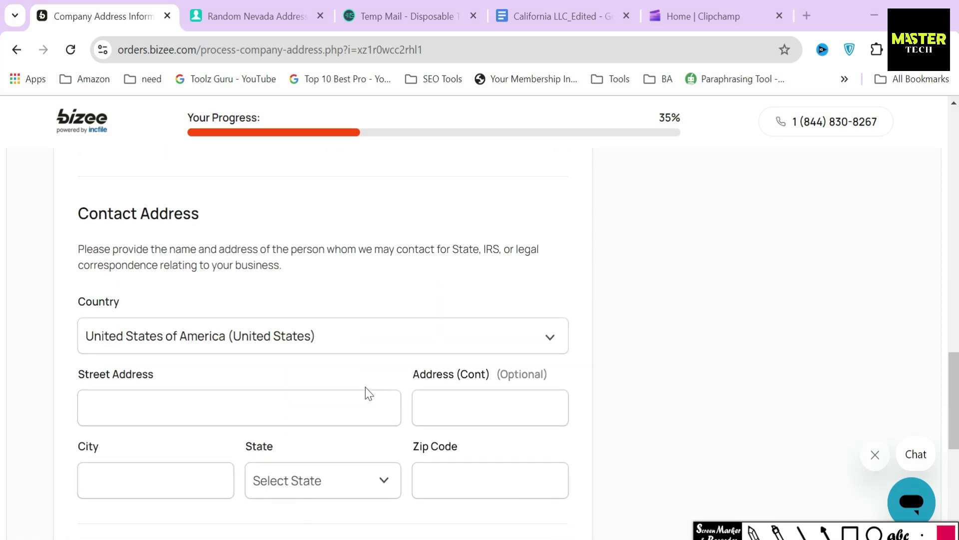
Copy the generated Nevada street address into the contact address form
{"action": "left_click_drag", "start_coordinate": [73, 214], "coordinate": [208, 218]}
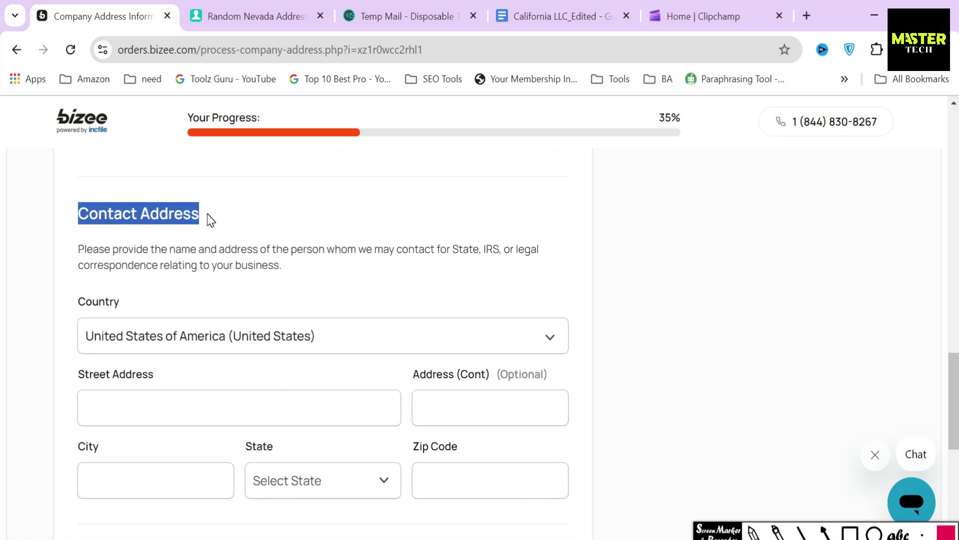
{"action": "scroll", "coordinate": [220, 213], "scroll_direction": "down", "scroll_amount": 3}
{"action": "left_click", "coordinate": [220, 247]}
{"action": "type", "text": "21"}
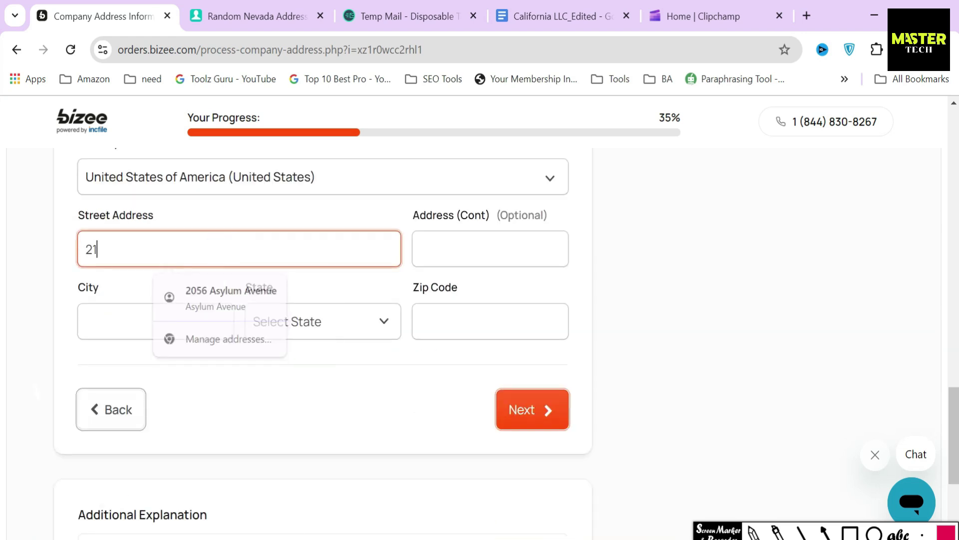
{"action": "left_click", "coordinate": [257, 16]}
{"action": "left_click", "coordinate": [552, 232]}
{"action": "key", "text": "ctrl+c"}
{"action": "left_click", "coordinate": [135, 17]}
{"action": "left_click", "coordinate": [489, 248]}
{"action": "key", "text": "ctrl+v"}
Fill in the city and zip code from the generated Nevada address
{"action": "left_click", "coordinate": [257, 16]}
{"action": "left_click", "coordinate": [101, 12]}
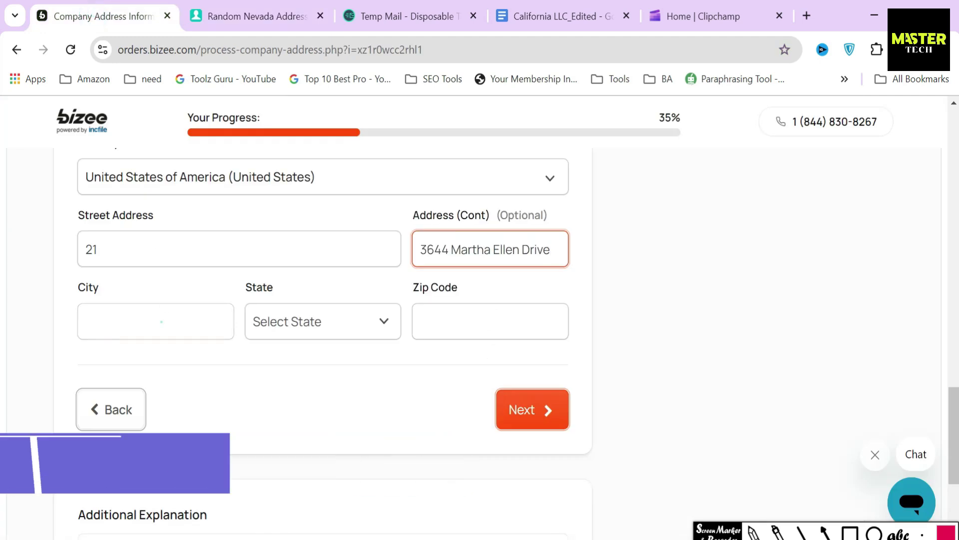
{"action": "left_click", "coordinate": [160, 321]}
{"action": "key", "text": "ctrl+v"}
{"action": "left_click", "coordinate": [291, 15]}
{"action": "double_click", "coordinate": [501, 349]}
{"action": "left_click", "coordinate": [130, 15]}
{"action": "left_click", "coordinate": [447, 320]}
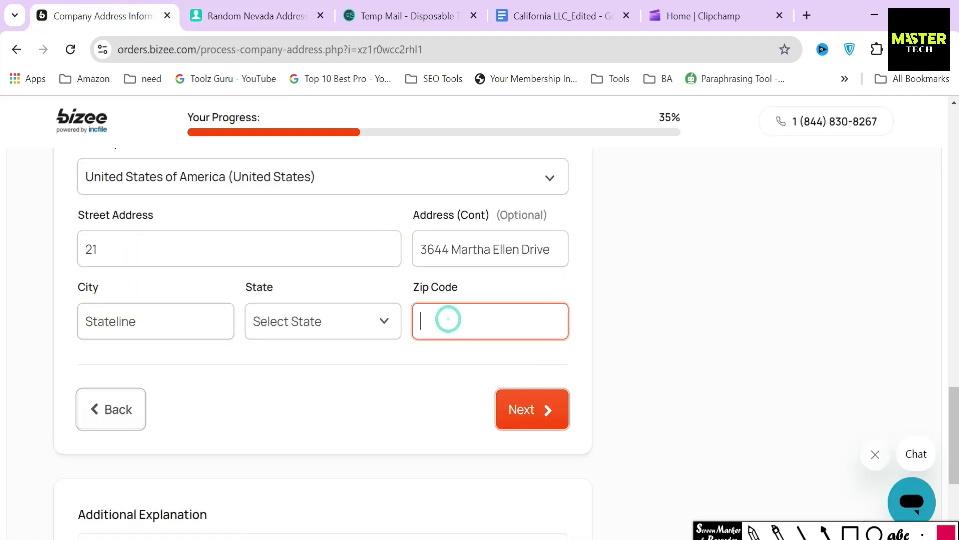
{"action": "key", "text": "ctrl+v"}
Set the state to Nevada and submit the contact address
{"action": "left_click", "coordinate": [323, 321]}
{"action": "scroll", "coordinate": [310, 225], "scroll_direction": "down", "scroll_amount": 5}
{"action": "left_click", "coordinate": [305, 196]}
{"action": "left_click", "coordinate": [514, 423]}
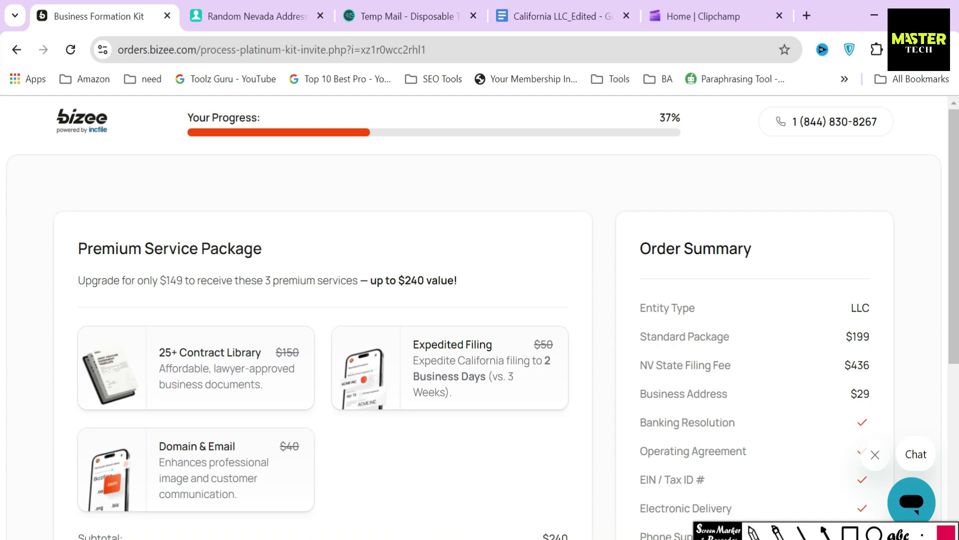
Compare the $149 Premium Service Package upgrade with the $199 Standard Package line
{"action": "left_click_drag", "start_coordinate": [131, 283], "coordinate": [195, 281]}
{"action": "left_click", "coordinate": [190, 284]}
{"action": "left_click_drag", "start_coordinate": [75, 250], "coordinate": [273, 252]}
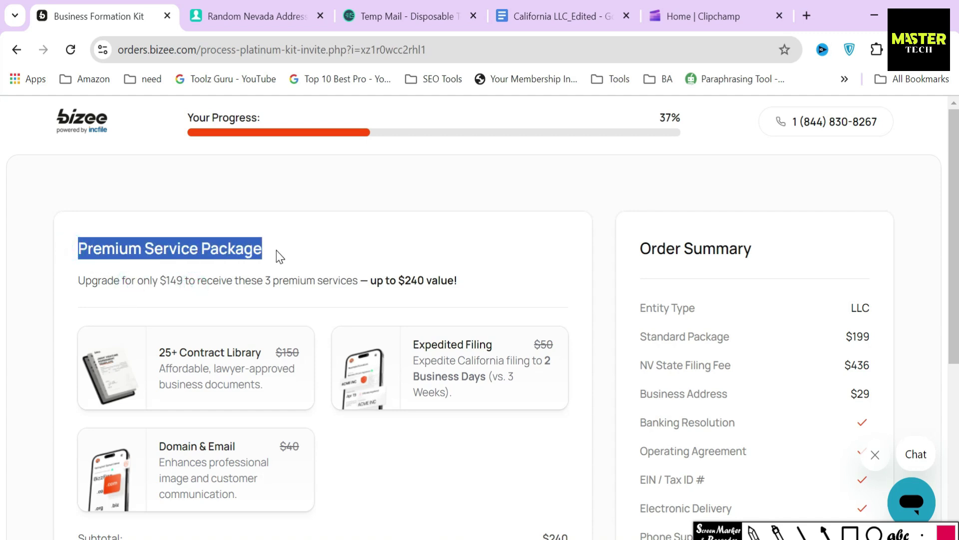
{"action": "left_click", "coordinate": [312, 260]}
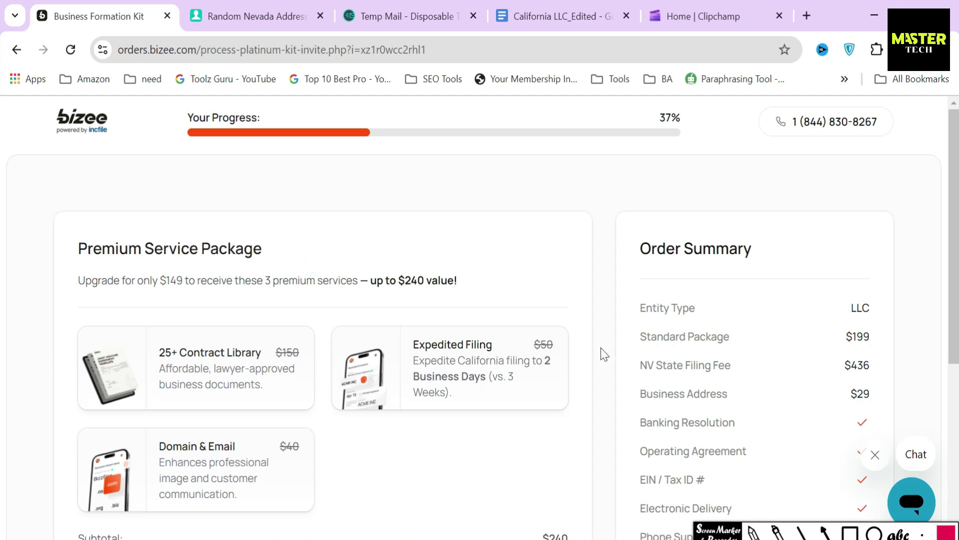
{"action": "left_click_drag", "start_coordinate": [634, 336], "coordinate": [894, 344]}
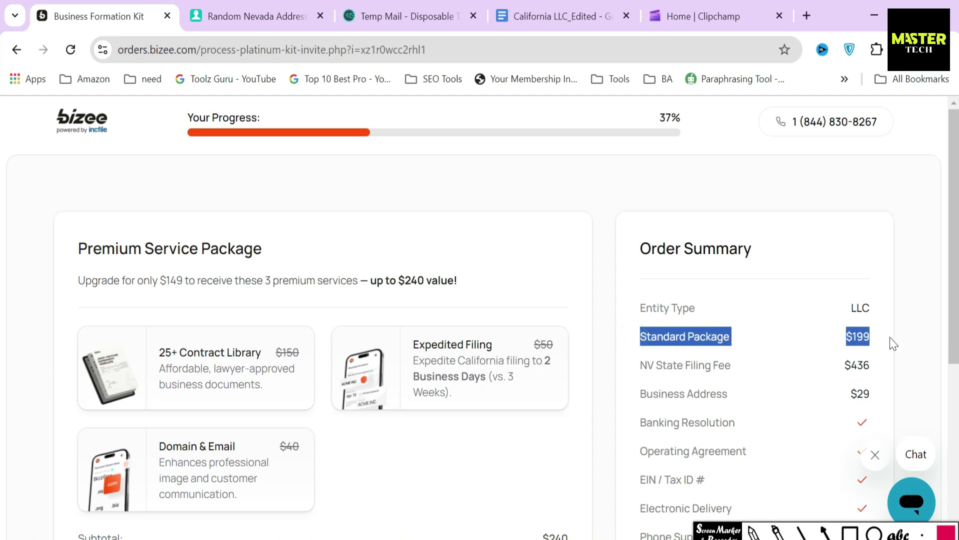
{"action": "left_click", "coordinate": [855, 340]}
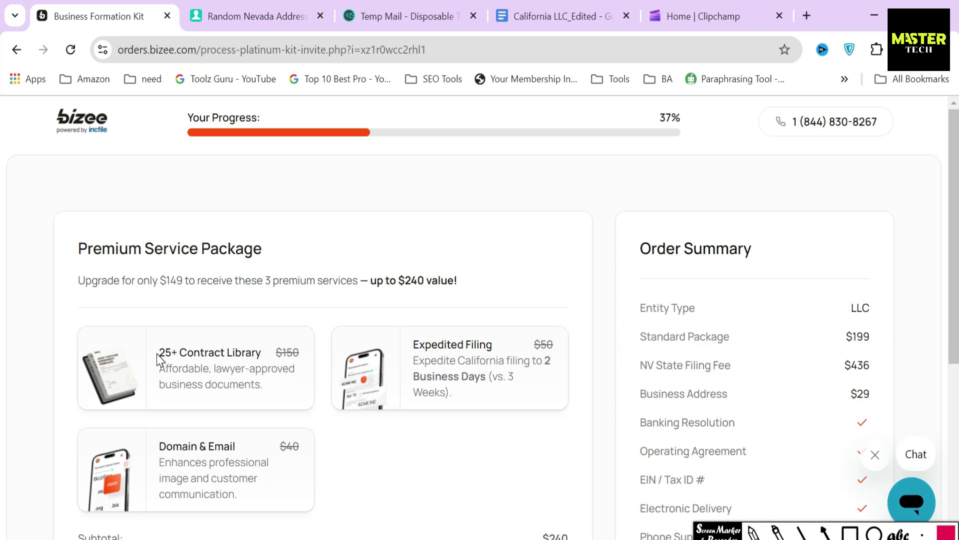
Review the package items, such as $50 Expedited Filing, plus the discount and package total
{"action": "left_click_drag", "start_coordinate": [160, 351], "coordinate": [549, 350]}
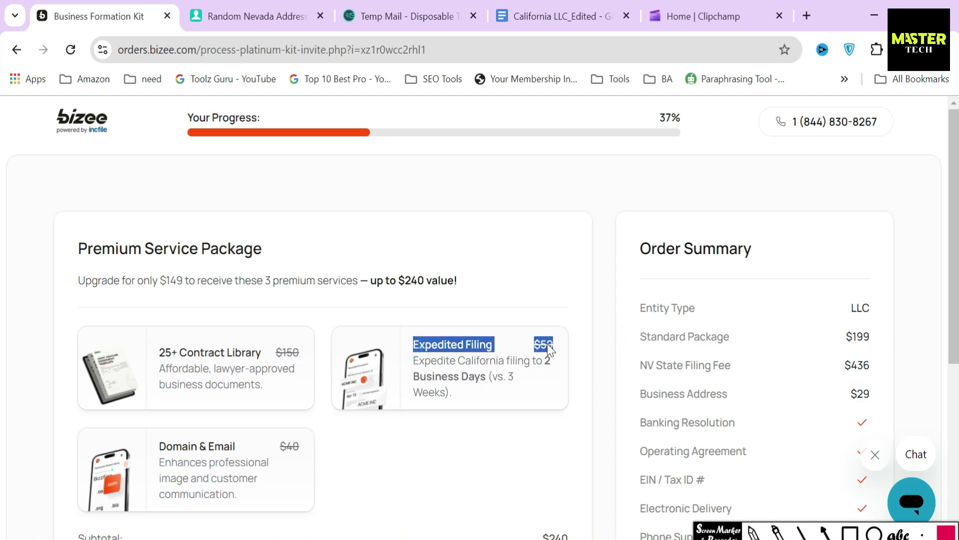
{"action": "left_click_drag", "start_coordinate": [159, 446], "coordinate": [320, 446]}
{"action": "scroll", "coordinate": [340, 425], "scroll_direction": "down", "scroll_amount": 5}
{"action": "left_click_drag", "start_coordinate": [537, 303], "coordinate": [580, 326]}
{"action": "left_click_drag", "start_coordinate": [524, 352], "coordinate": [572, 355]}
{"action": "left_click", "coordinate": [607, 359]}
{"action": "key", "text": "ctrl+shift+a"}
{"action": "left_click_drag", "start_coordinate": [490, 380], "coordinate": [486, 412]}
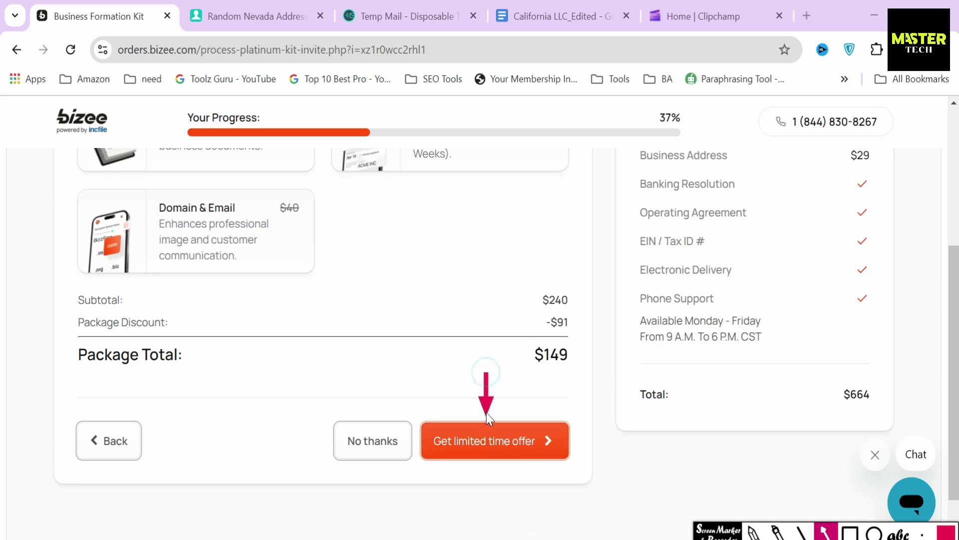
{"action": "key", "text": "ctrl+shift+a"}
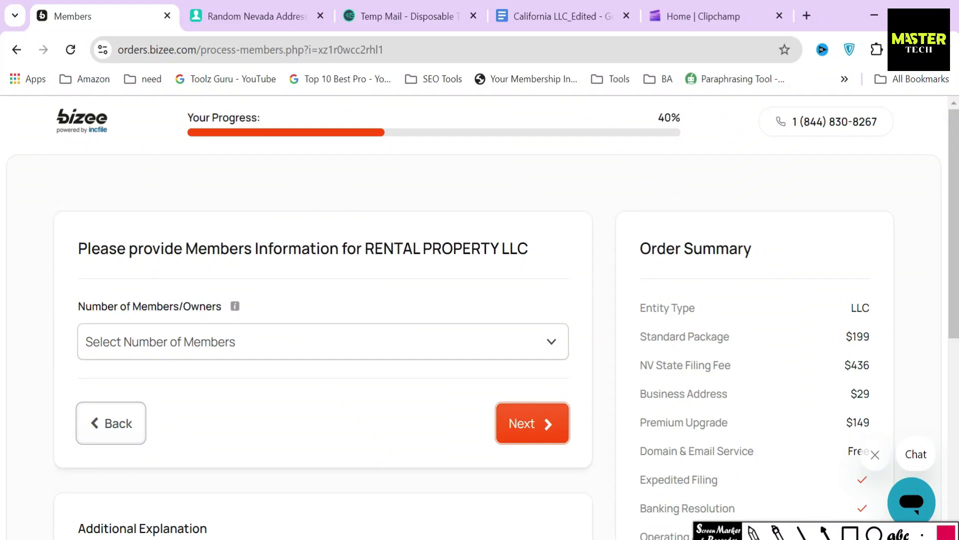
Keep the LLC's Number of Members/Owners set to 1
{"action": "left_click_drag", "start_coordinate": [79, 249], "coordinate": [486, 268]}
{"action": "left_click", "coordinate": [398, 270]}
{"action": "left_click_drag", "start_coordinate": [66, 308], "coordinate": [281, 326]}
{"action": "left_click", "coordinate": [291, 316]}
{"action": "scroll", "coordinate": [209, 261], "scroll_direction": "down", "scroll_amount": 2}
{"action": "left_click", "coordinate": [209, 261]}
{"action": "left_click", "coordinate": [129, 315]}
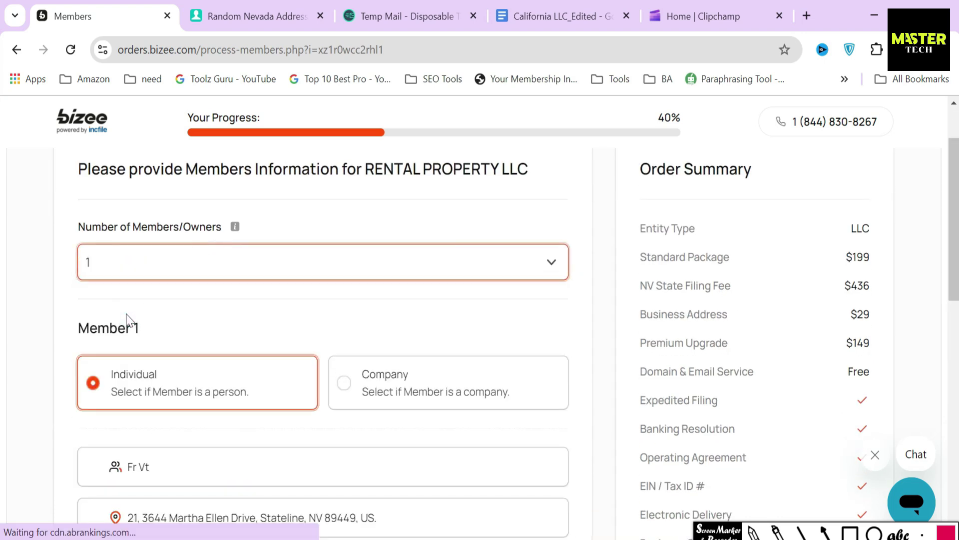
{"action": "left_click", "coordinate": [64, 262]}
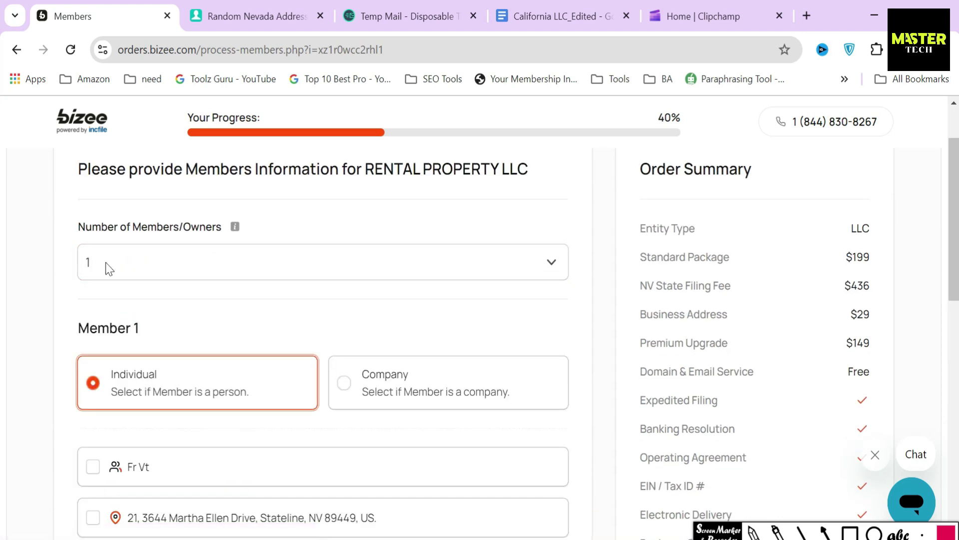
{"action": "left_click", "coordinate": [146, 268]}
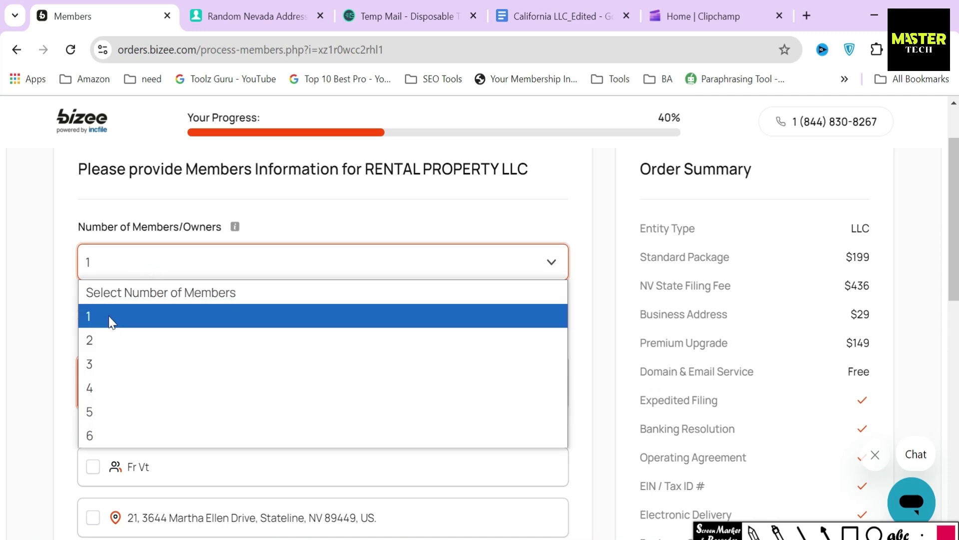
{"action": "left_click", "coordinate": [58, 316]}
Set member 1 as an Individual after briefly switching it to Company
{"action": "scroll", "coordinate": [61, 320], "scroll_direction": "down", "scroll_amount": 2}
{"action": "left_click_drag", "start_coordinate": [75, 250], "coordinate": [184, 253]}
{"action": "left_click", "coordinate": [184, 254]}
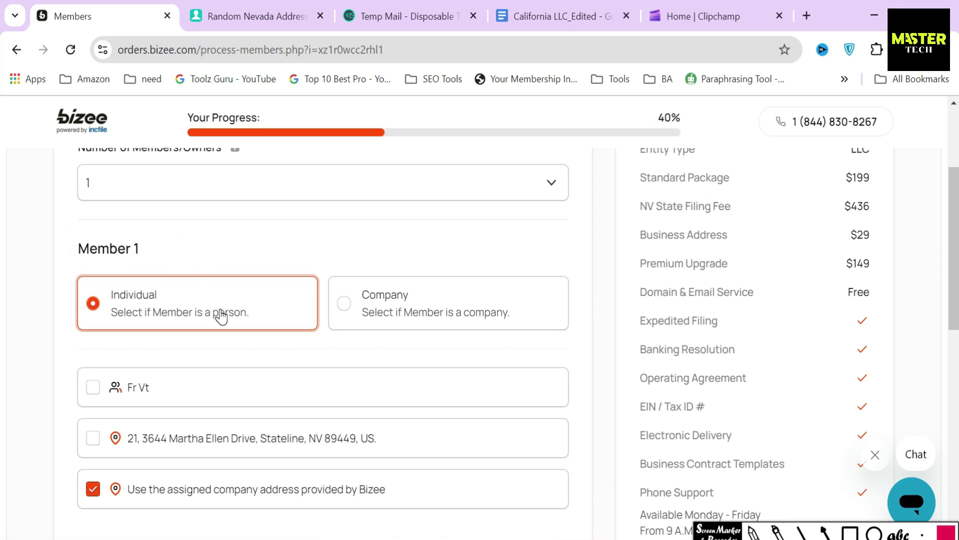
{"action": "left_click", "coordinate": [402, 307]}
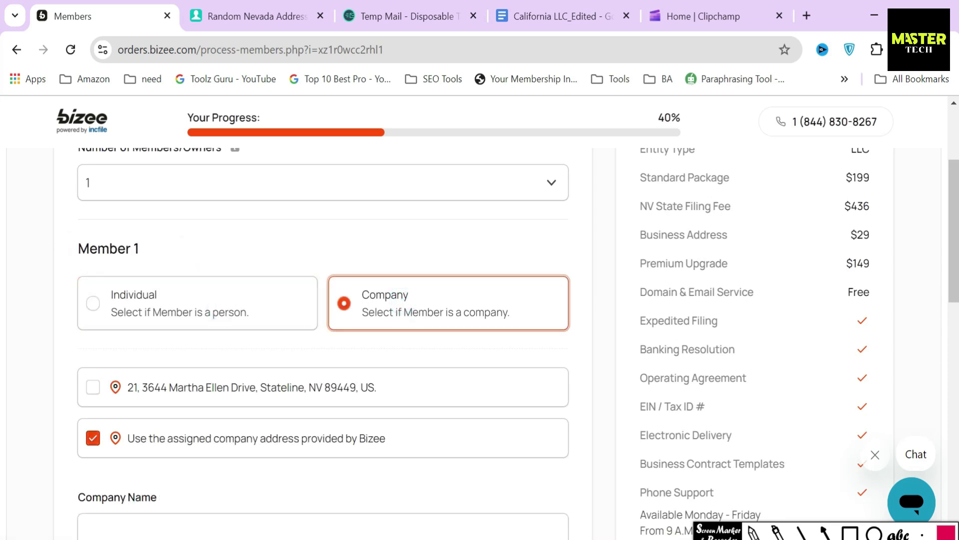
{"action": "left_click", "coordinate": [823, 534]}
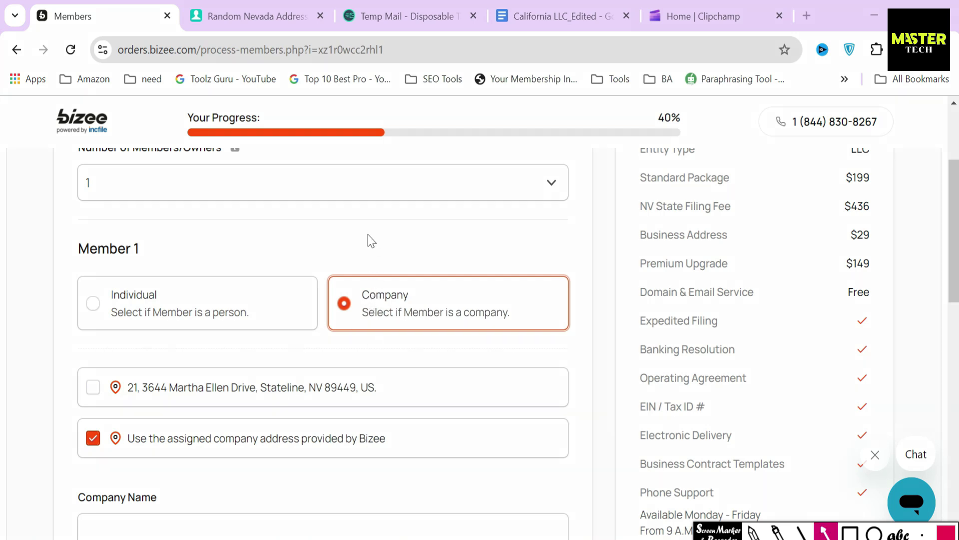
{"action": "left_click_drag", "start_coordinate": [368, 232], "coordinate": [373, 282]}
{"action": "key", "text": "ctrl+z"}
{"action": "left_click", "coordinate": [201, 306]}
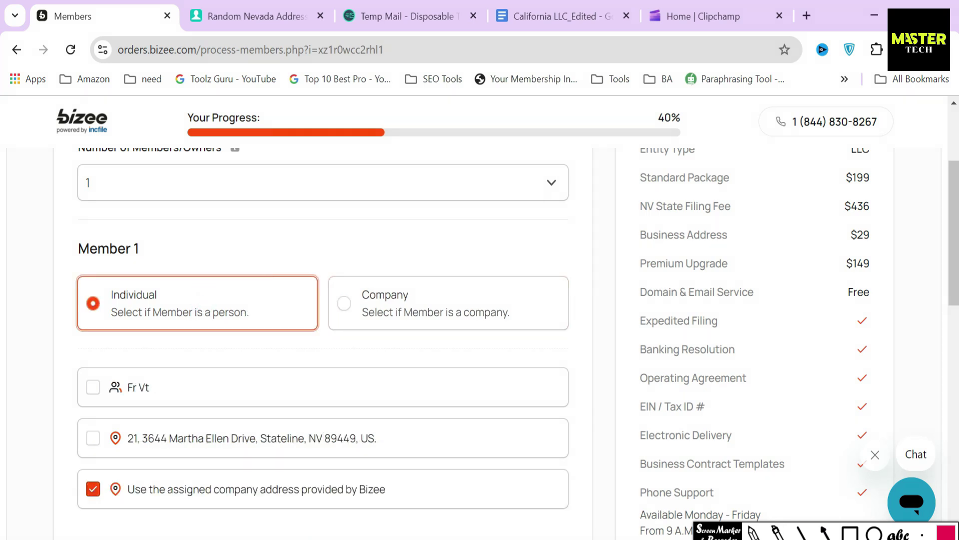
{"action": "left_click", "coordinate": [825, 532]}
{"action": "left_click_drag", "start_coordinate": [155, 236], "coordinate": [144, 291]}
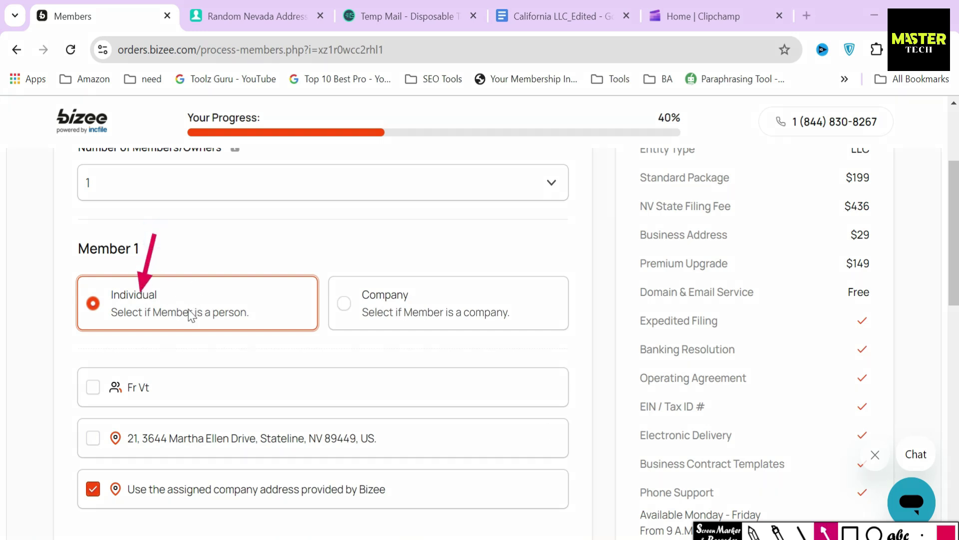
Fill member 1's first and last name from the saved contact and continue
{"action": "left_click_drag", "start_coordinate": [35, 384], "coordinate": [76, 386]}
{"action": "left_click_drag", "start_coordinate": [35, 477], "coordinate": [70, 480]}
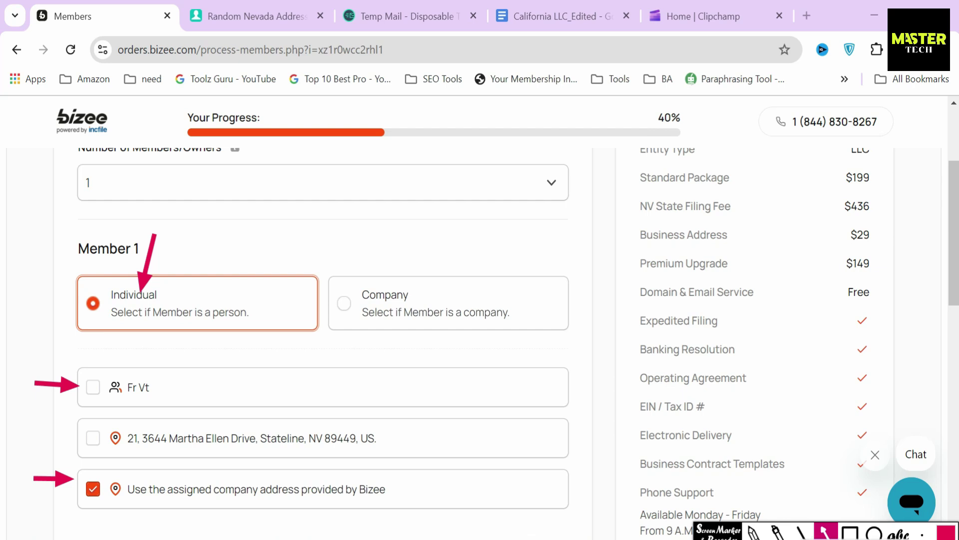
{"action": "left_click", "coordinate": [825, 532]}
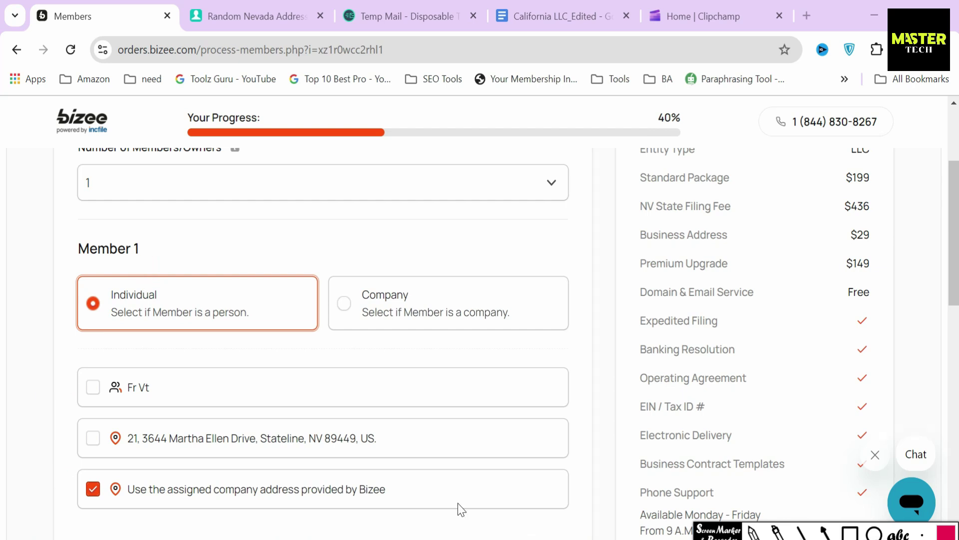
{"action": "left_click", "coordinate": [122, 389]}
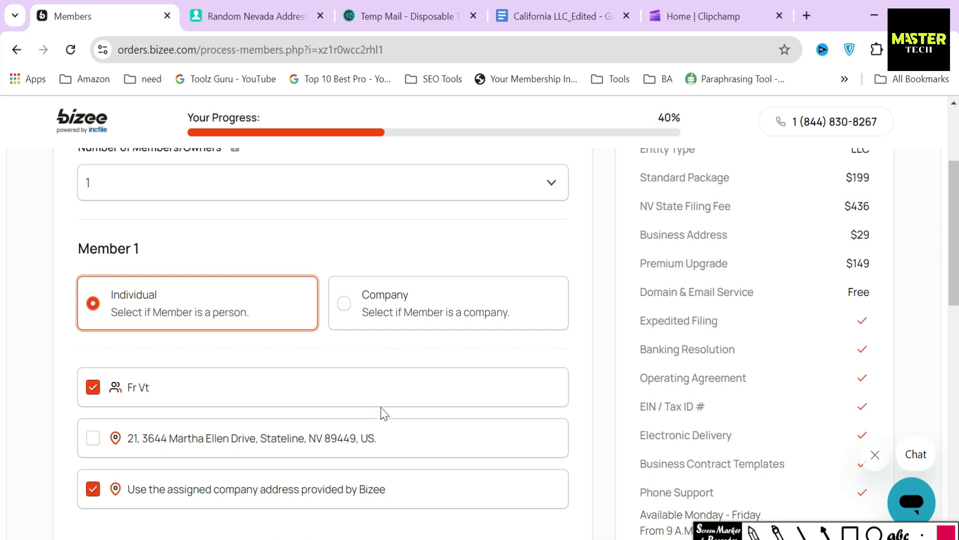
{"action": "scroll", "coordinate": [384, 413], "scroll_direction": "down", "scroll_amount": 2}
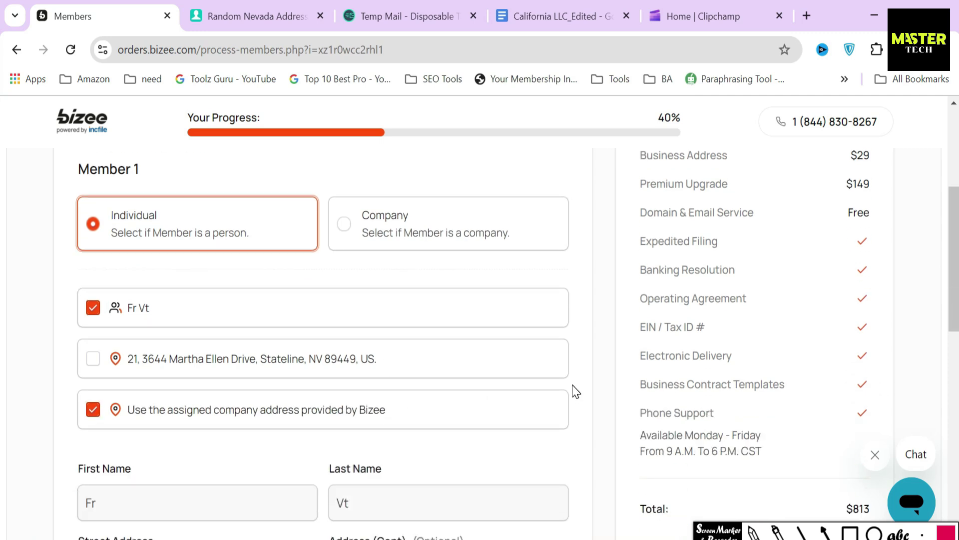
{"action": "scroll", "coordinate": [590, 385], "scroll_direction": "down", "scroll_amount": 5}
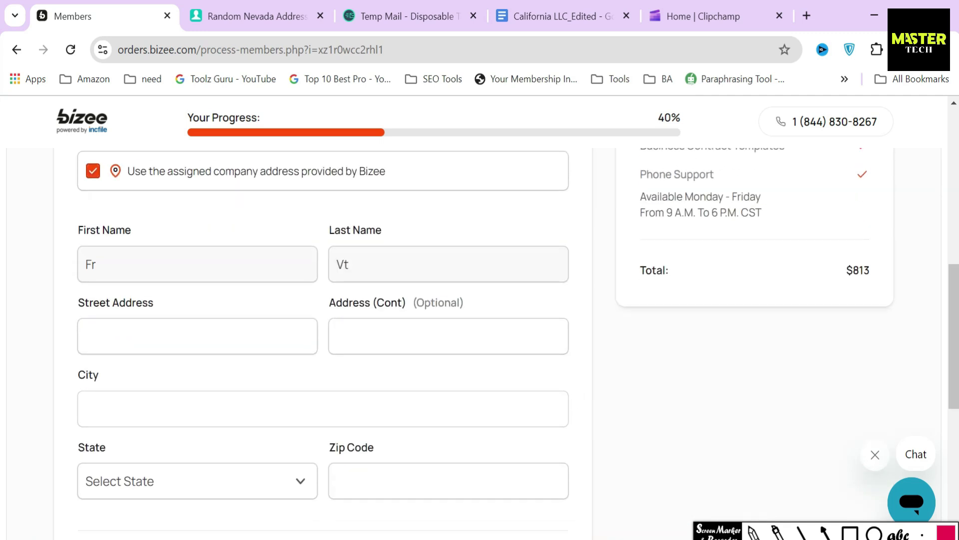
{"action": "scroll", "coordinate": [590, 385], "scroll_direction": "down", "scroll_amount": 4}
{"action": "left_click", "coordinate": [531, 348]}
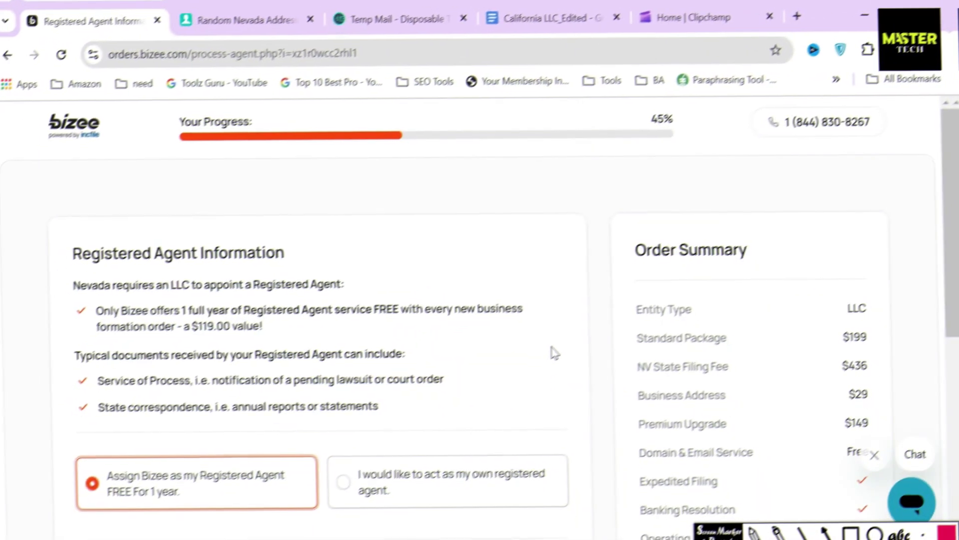
Leave 'Assign Bizee as my Registered Agent FREE For 1 year' selected and continue
{"action": "left_click", "coordinate": [615, 410]}
{"action": "left_click", "coordinate": [850, 532]}
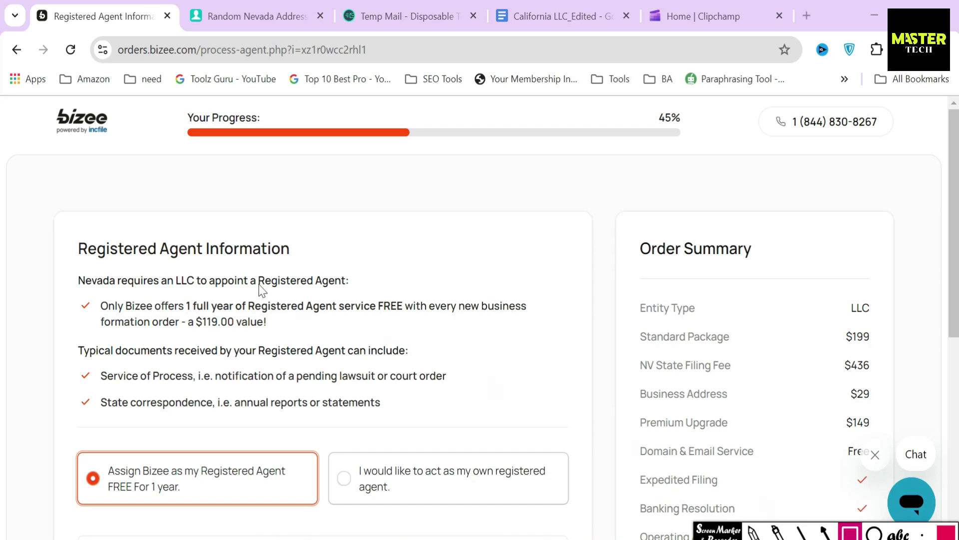
{"action": "mouse_move", "coordinate": [66, 232]}
{"action": "left_mouse_down"}
{"action": "mouse_move", "coordinate": [259, 265]}
{"action": "mouse_move", "coordinate": [294, 262]}
{"action": "left_mouse_up"}
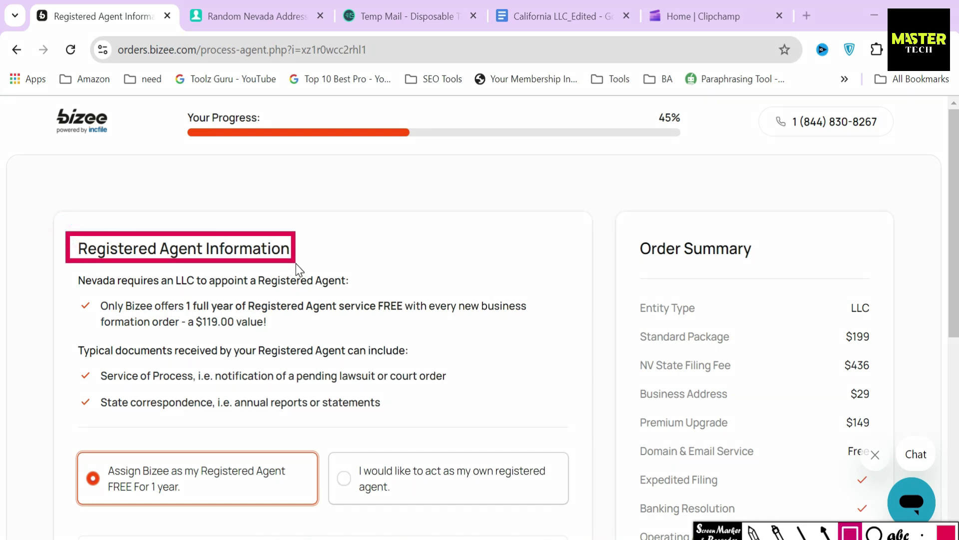
{"action": "mouse_move", "coordinate": [72, 268]}
{"action": "left_mouse_down"}
{"action": "mouse_move", "coordinate": [115, 300]}
{"action": "mouse_move", "coordinate": [357, 297]}
{"action": "left_mouse_up"}
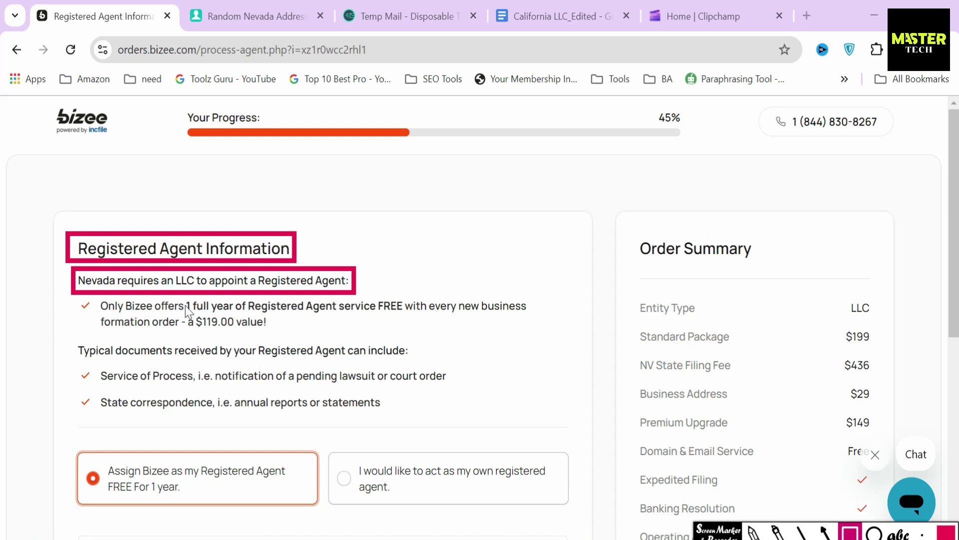
{"action": "left_click_drag", "start_coordinate": [185, 305], "coordinate": [279, 339]}
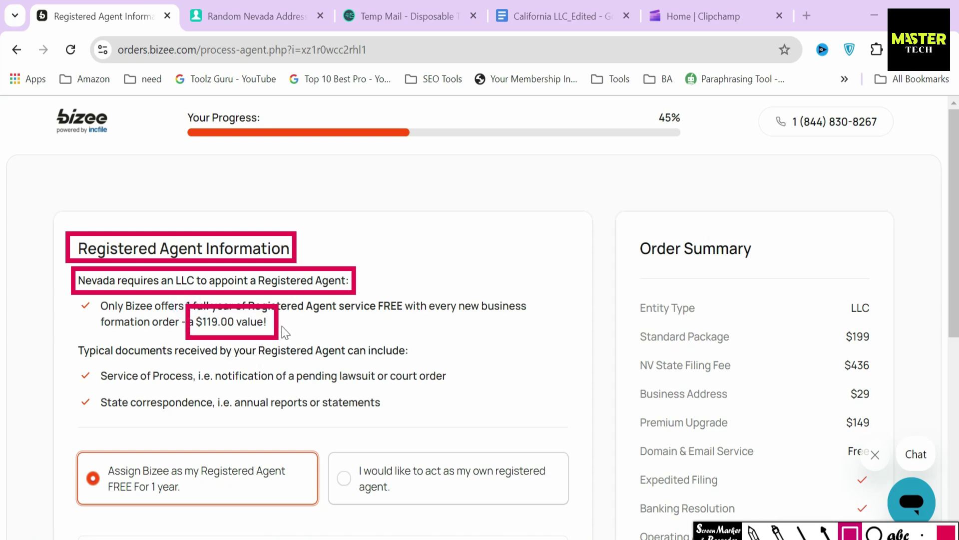
{"action": "left_click", "coordinate": [690, 527]}
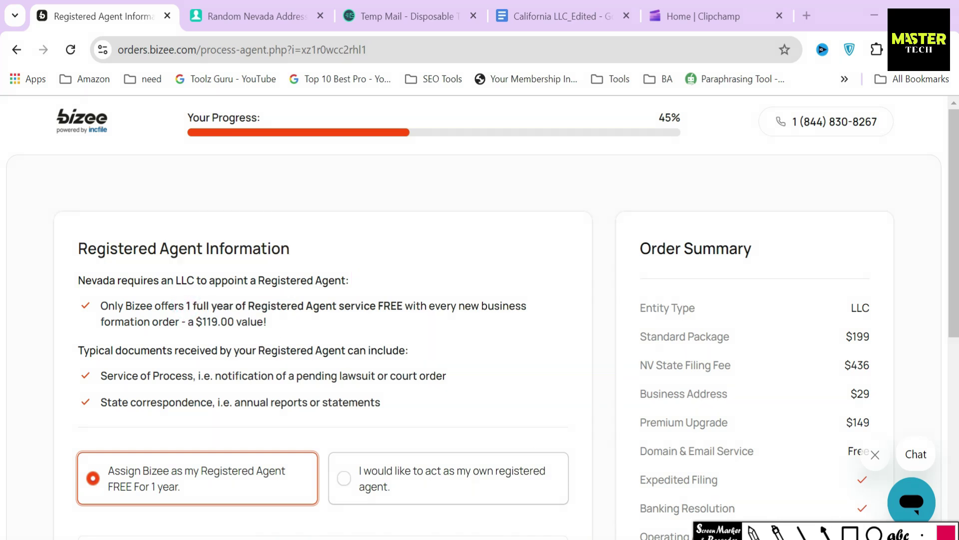
{"action": "scroll", "coordinate": [272, 373], "scroll_direction": "down", "scroll_amount": 5}
{"action": "left_click", "coordinate": [226, 191]}
{"action": "scroll", "coordinate": [488, 369], "scroll_direction": "down", "scroll_amount": 3}
{"action": "left_click", "coordinate": [533, 470]}
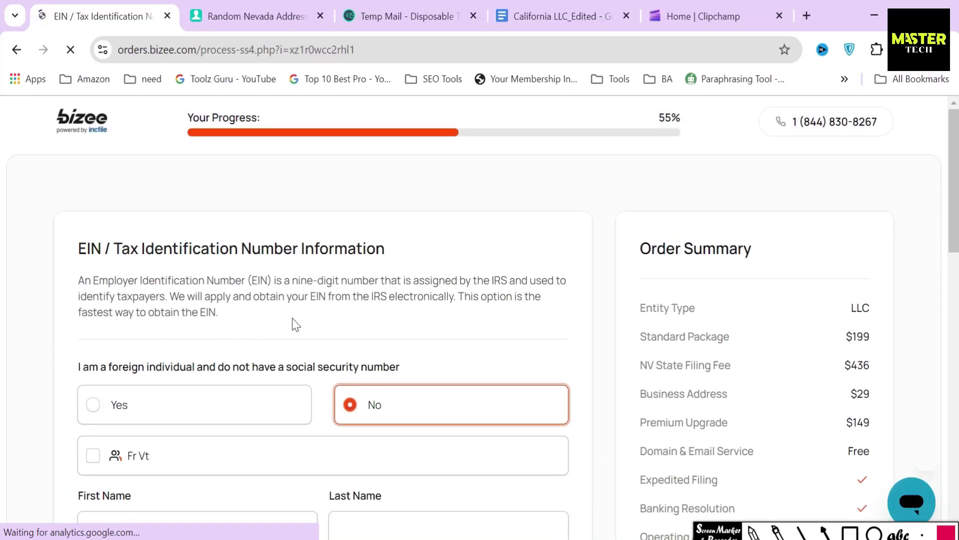
Review the EIN explanation and answer Yes to being a foreign individual
{"action": "left_click_drag", "start_coordinate": [78, 249], "coordinate": [384, 250]}
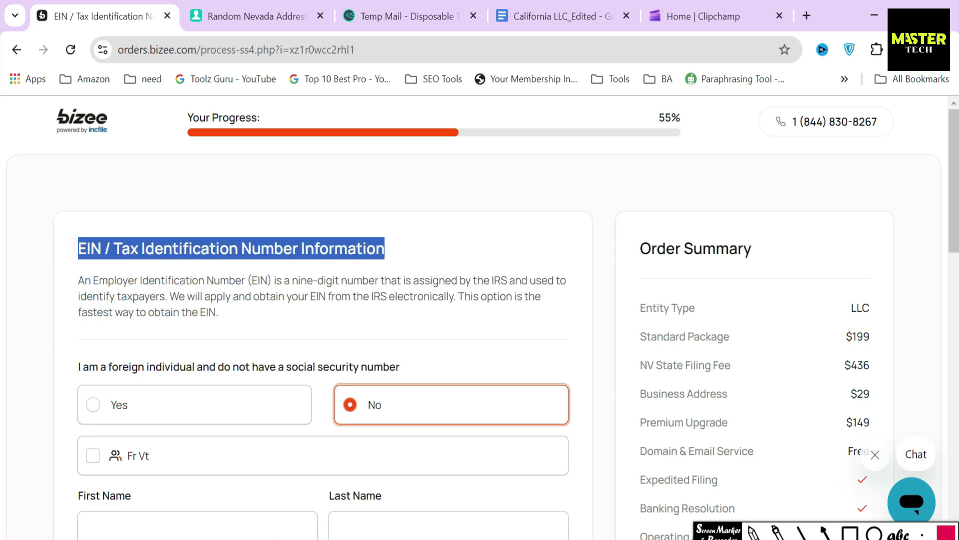
{"action": "left_click_drag", "start_coordinate": [79, 281], "coordinate": [392, 280]}
{"action": "left_click_drag", "start_coordinate": [481, 280], "coordinate": [516, 281]}
{"action": "left_click", "coordinate": [223, 313]}
{"action": "left_click_drag", "start_coordinate": [168, 296], "coordinate": [226, 307]}
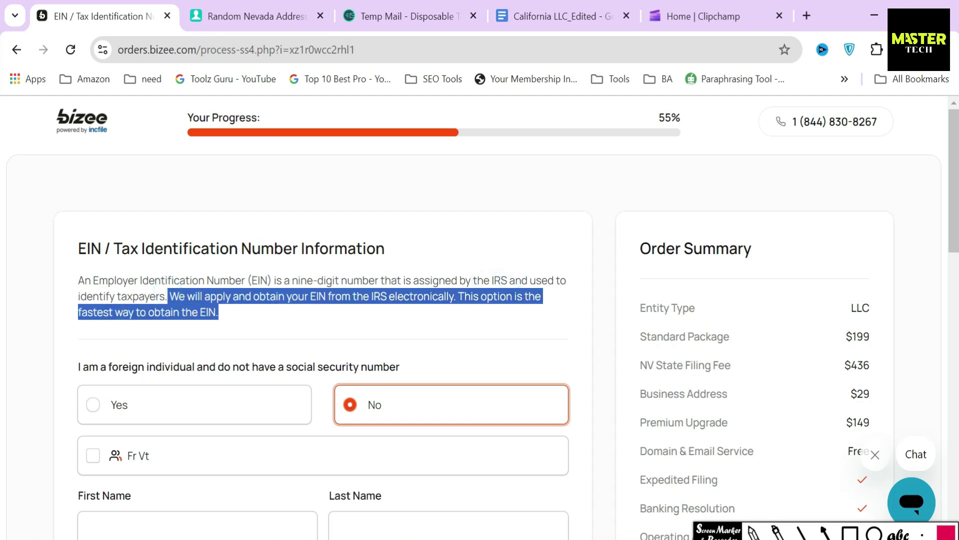
{"action": "scroll", "coordinate": [296, 337], "scroll_direction": "down", "scroll_amount": 2}
{"action": "left_click", "coordinate": [344, 267]}
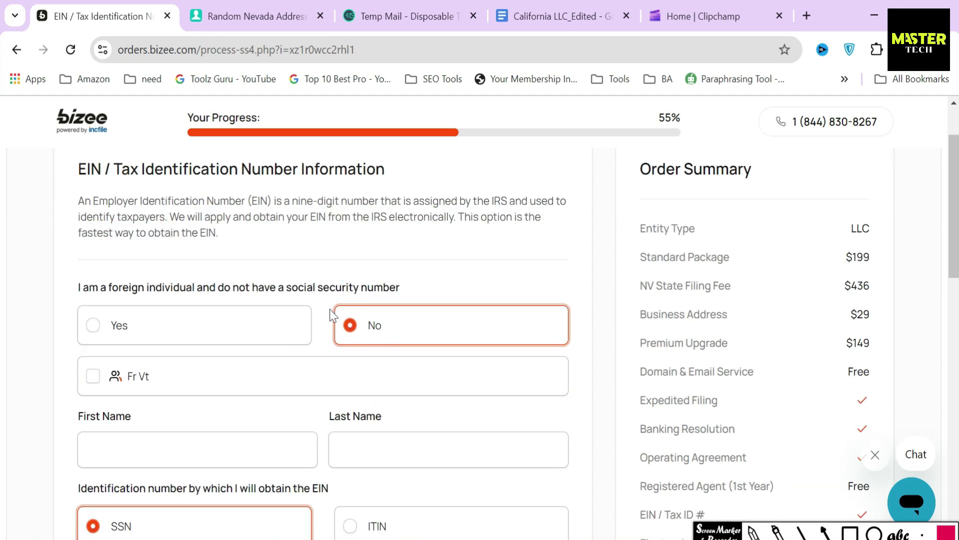
{"action": "left_click", "coordinate": [422, 289]}
{"action": "left_click", "coordinate": [119, 330]}
Review the SS4 foreign-individual statements and decline them, reverting the answer to No
{"action": "left_click_drag", "start_coordinate": [320, 275], "coordinate": [511, 276]}
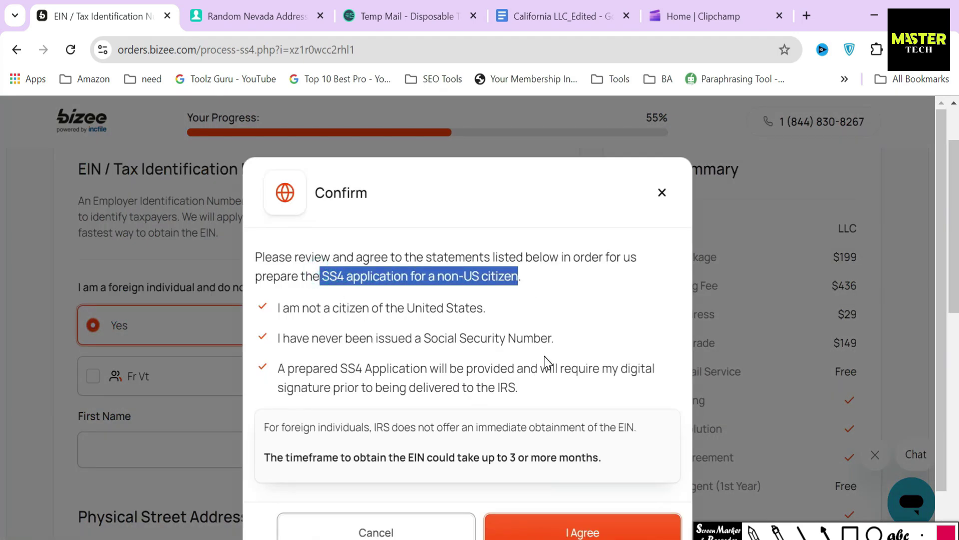
{"action": "left_click_drag", "start_coordinate": [278, 307], "coordinate": [488, 307]}
{"action": "left_click_drag", "start_coordinate": [278, 339], "coordinate": [571, 344]}
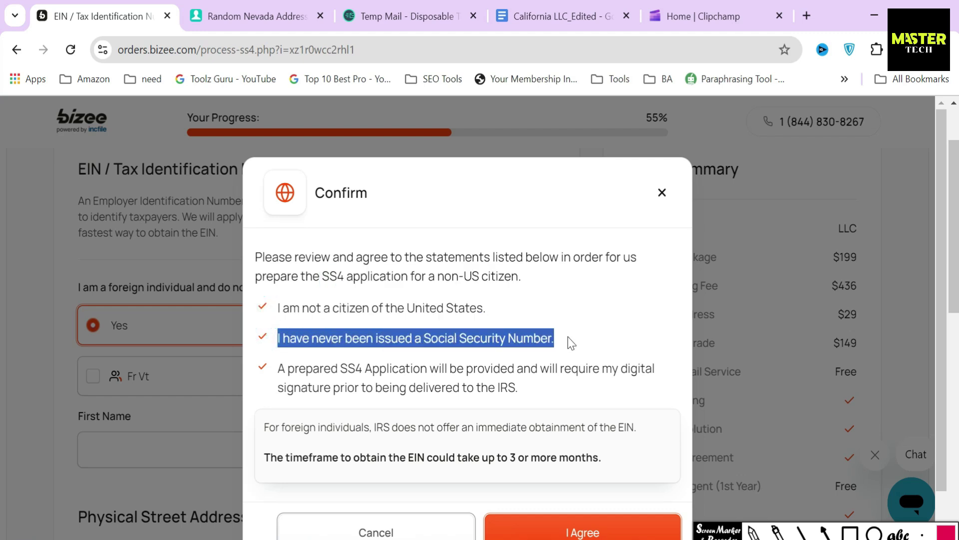
{"action": "left_click_drag", "start_coordinate": [278, 369], "coordinate": [427, 370]}
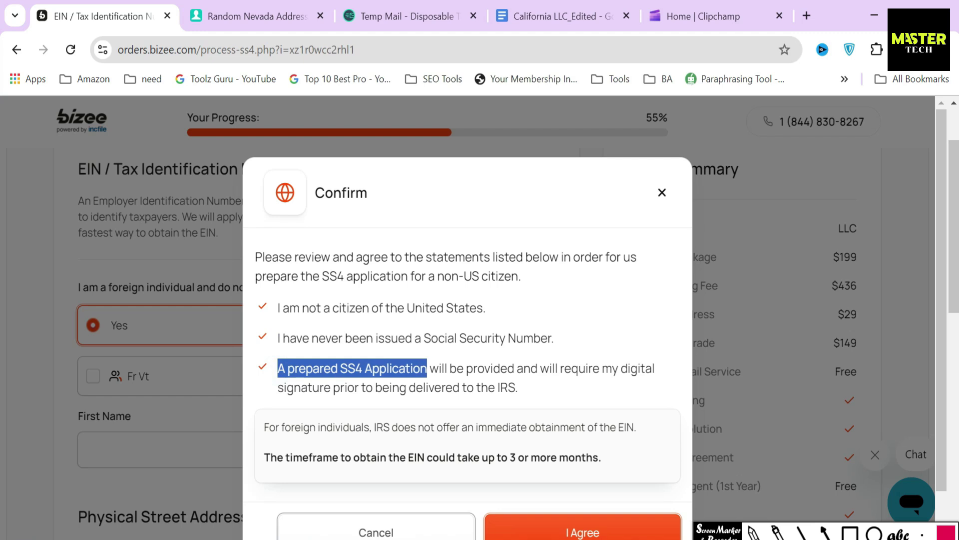
{"action": "left_click", "coordinate": [516, 409]}
{"action": "scroll", "coordinate": [515, 403], "scroll_direction": "down", "scroll_amount": 1}
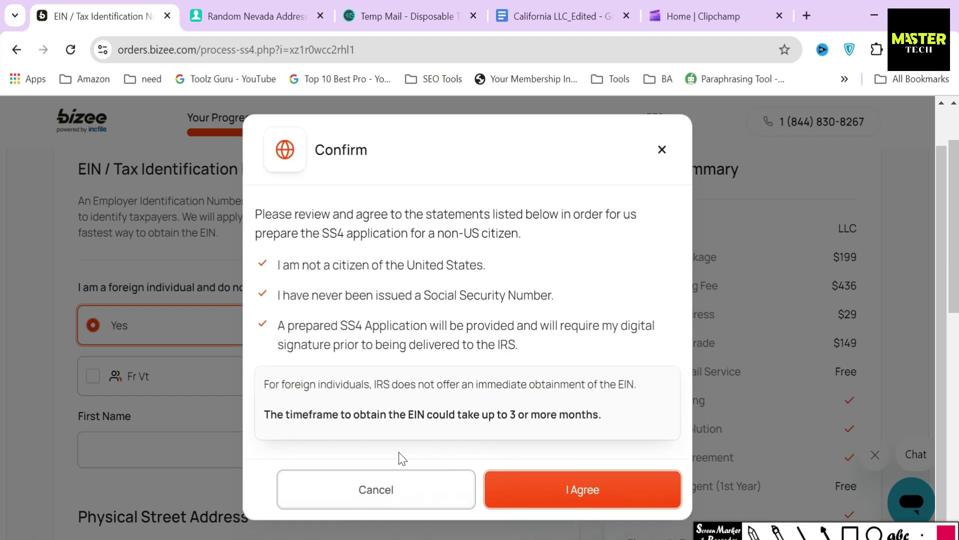
{"action": "left_click", "coordinate": [376, 492]}
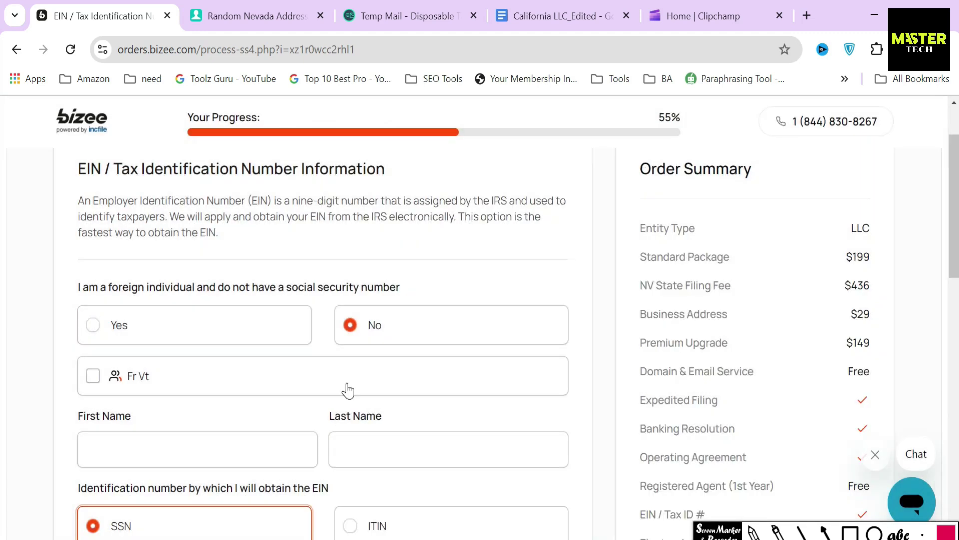
{"action": "scroll", "coordinate": [346, 392], "scroll_direction": "down", "scroll_amount": 2}
Fill the EIN applicant's name from the saved member and enter the Social Security number
{"action": "left_click", "coordinate": [125, 299]}
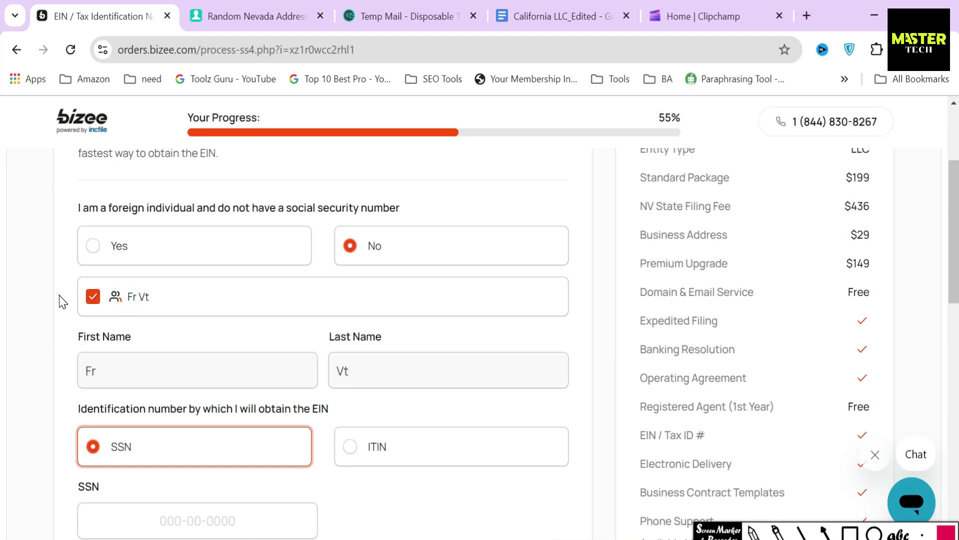
{"action": "scroll", "coordinate": [222, 333], "scroll_direction": "down", "scroll_amount": 4}
{"action": "left_click_drag", "start_coordinate": [67, 331], "coordinate": [128, 331]}
{"action": "left_click", "coordinate": [178, 362]}
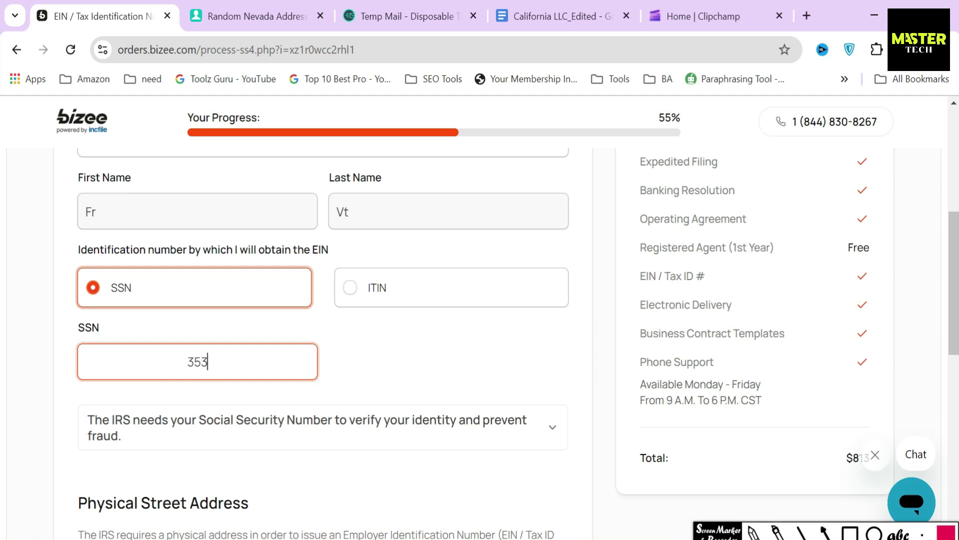
{"action": "left_click_drag", "start_coordinate": [254, 360], "coordinate": [161, 361]}
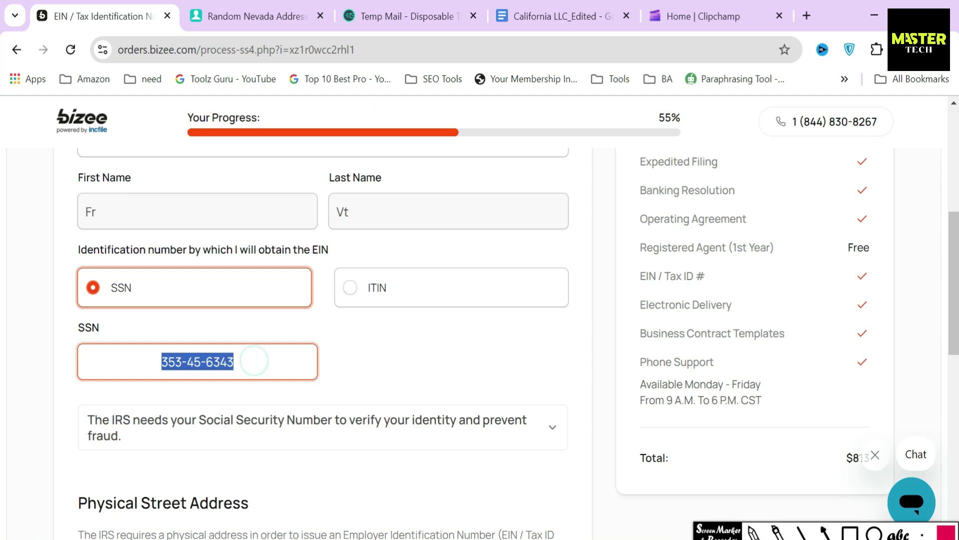
{"action": "left_click", "coordinate": [326, 346]}
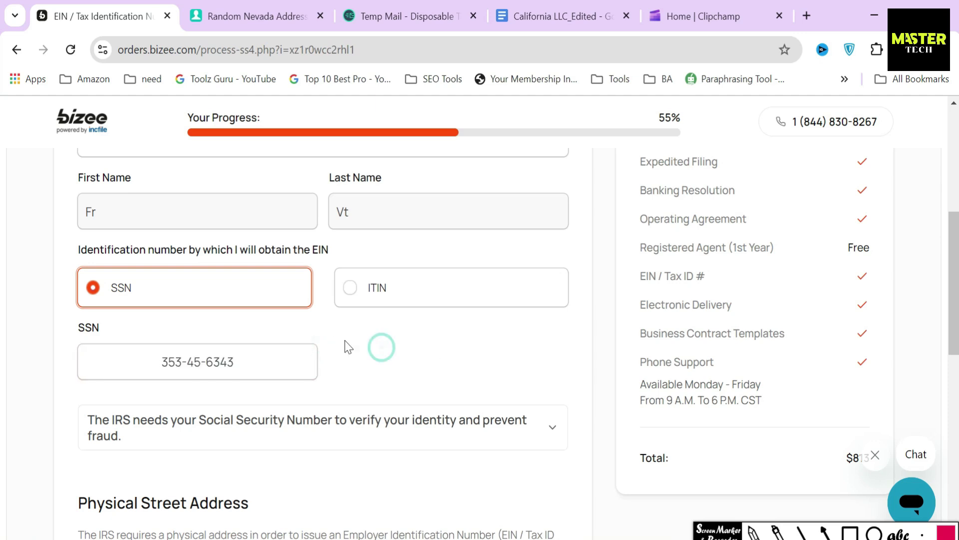
{"action": "scroll", "coordinate": [278, 344], "scroll_direction": "down", "scroll_amount": 5}
{"action": "left_click_drag", "start_coordinate": [71, 275], "coordinate": [279, 265]}
Autofill the EIN street, city, state and zip from the suggested Nevada address and continue
{"action": "scroll", "coordinate": [281, 271], "scroll_direction": "down", "scroll_amount": 2}
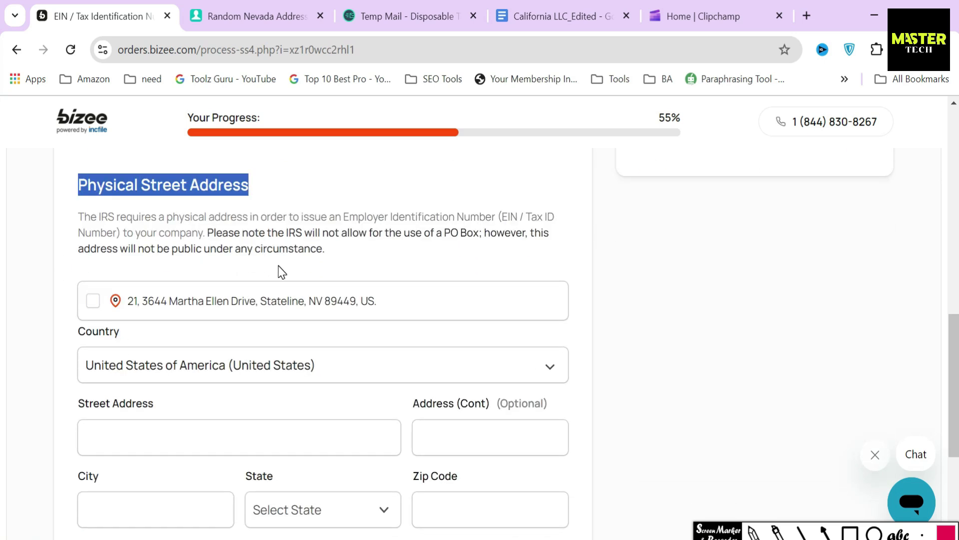
{"action": "left_click", "coordinate": [499, 217]}
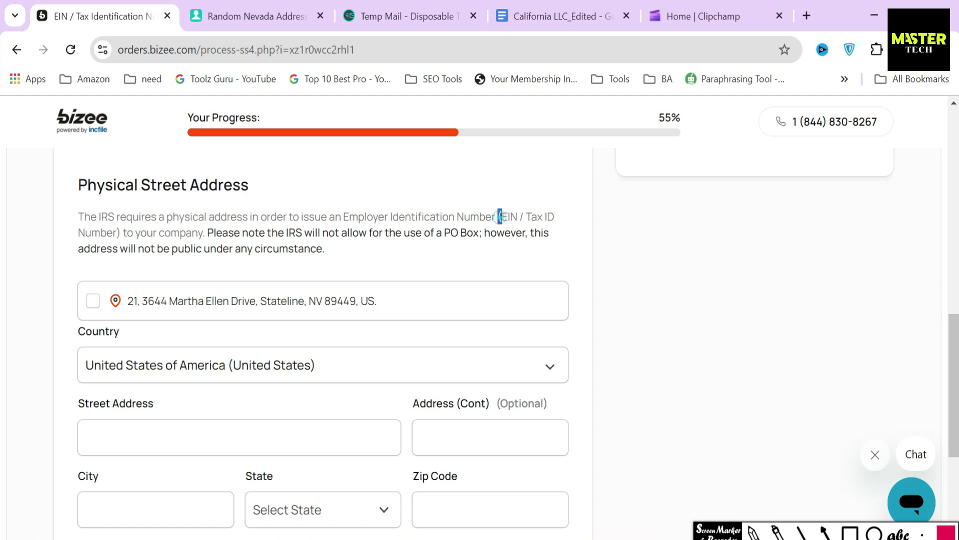
{"action": "left_click", "coordinate": [130, 305]}
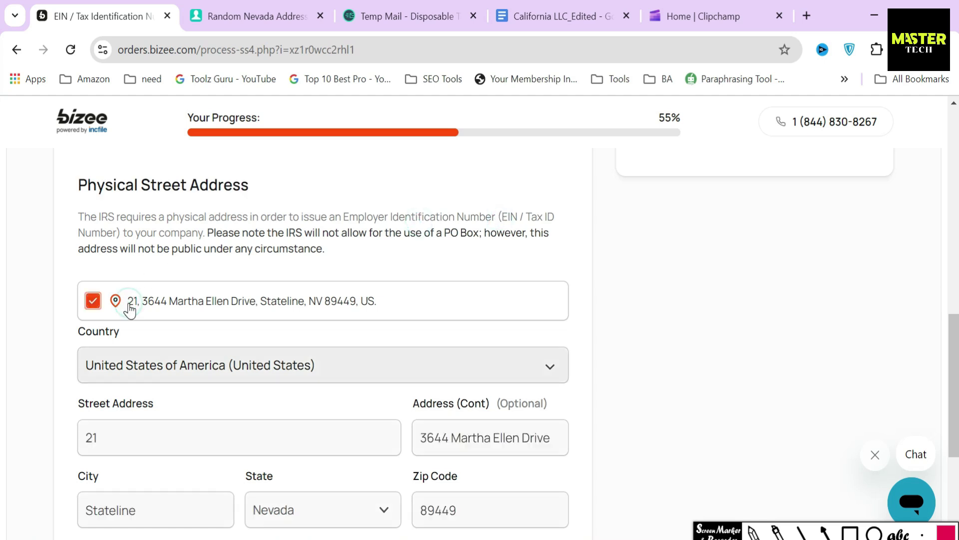
{"action": "left_click_drag", "start_coordinate": [395, 302], "coordinate": [133, 303]}
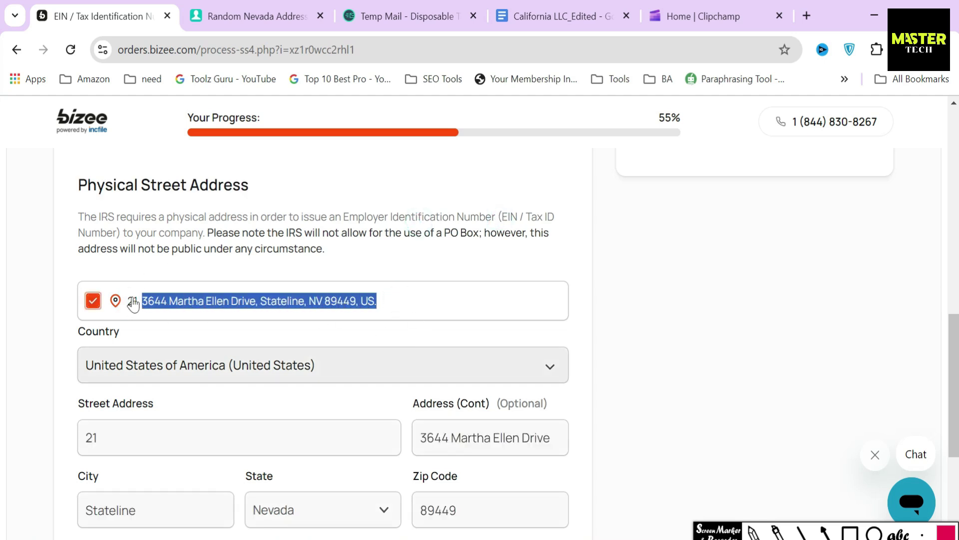
{"action": "left_click", "coordinate": [265, 275]}
{"action": "scroll", "coordinate": [439, 321], "scroll_direction": "down", "scroll_amount": 5}
{"action": "left_click", "coordinate": [519, 394]}
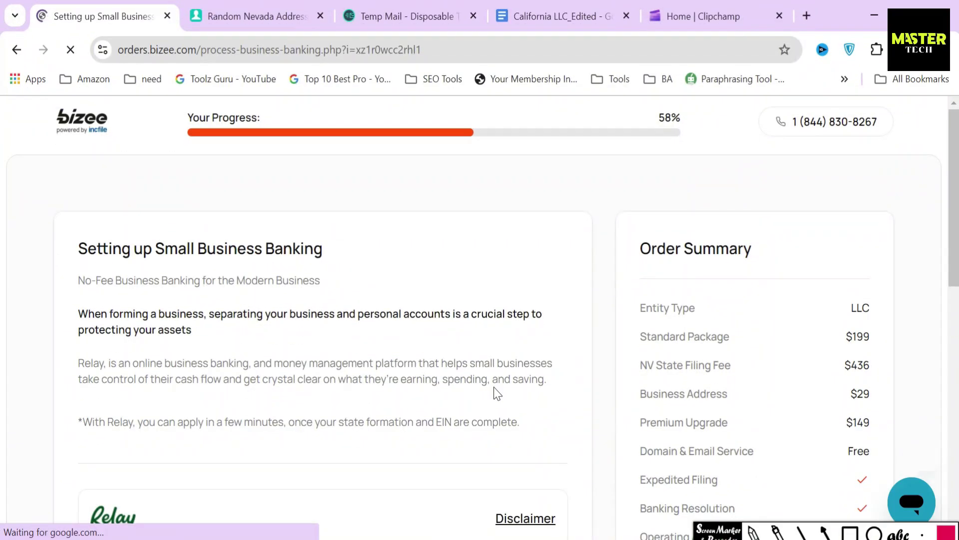
Mark up the Relay banking benefits and options, then choose 'Yes, I'm interested'
{"action": "left_click_drag", "start_coordinate": [62, 249], "coordinate": [353, 265]}
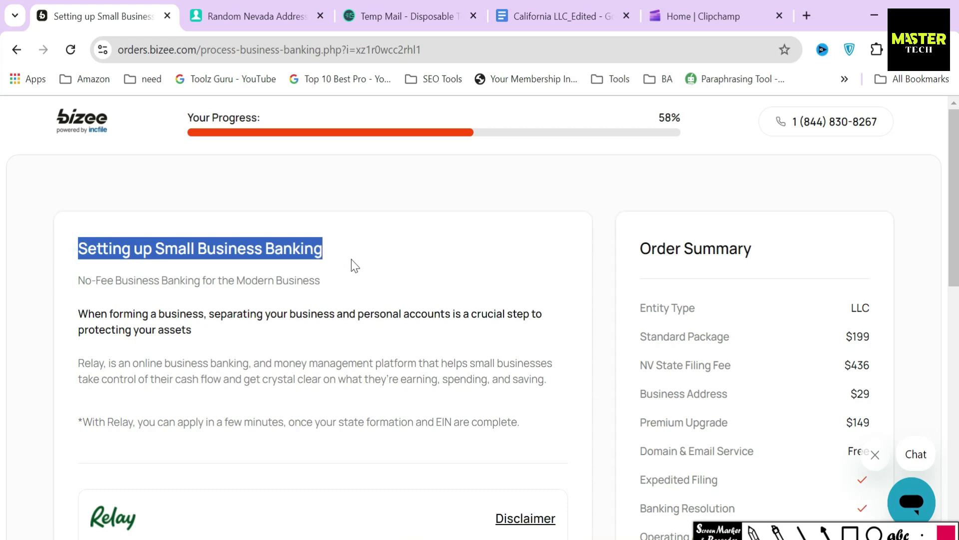
{"action": "left_click", "coordinate": [353, 265]}
{"action": "scroll", "coordinate": [349, 268], "scroll_direction": "down", "scroll_amount": 5}
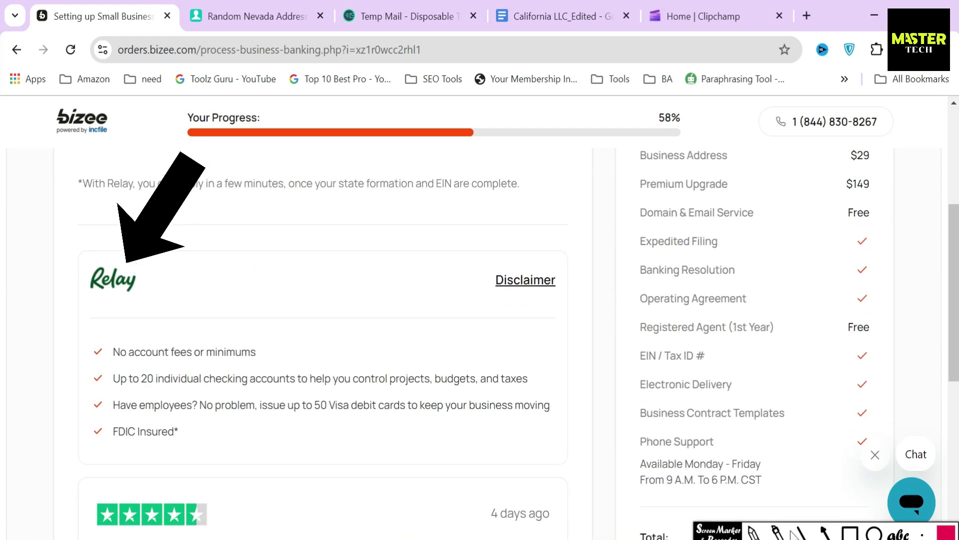
{"action": "left_click", "coordinate": [848, 532]}
{"action": "mouse_move", "coordinate": [93, 343]}
{"action": "left_mouse_down"}
{"action": "mouse_move", "coordinate": [274, 451]}
{"action": "mouse_move", "coordinate": [560, 452]}
{"action": "left_mouse_up"}
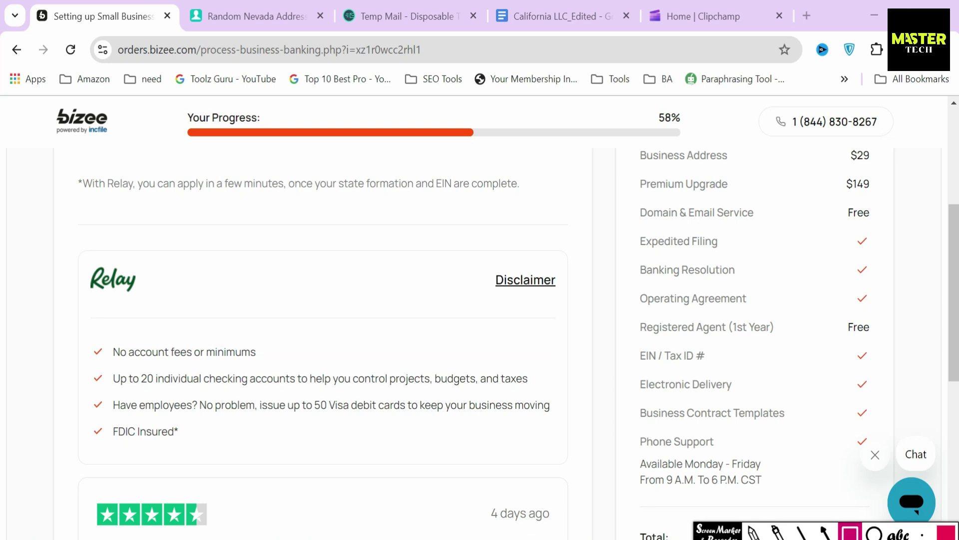
{"action": "scroll", "coordinate": [531, 413], "scroll_direction": "down", "scroll_amount": 7}
{"action": "left_click", "coordinate": [826, 531]}
{"action": "left_click_drag", "start_coordinate": [183, 316], "coordinate": [187, 369]}
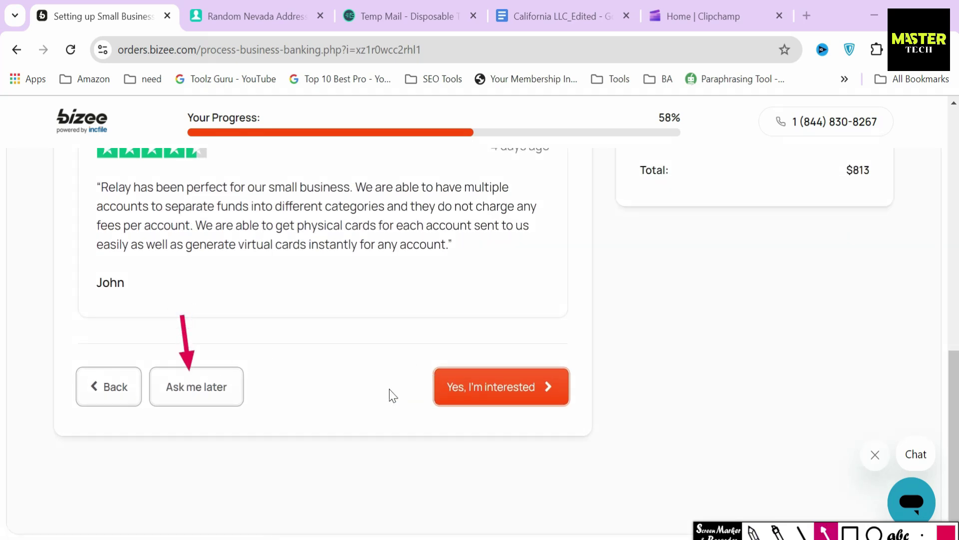
{"action": "left_click_drag", "start_coordinate": [391, 386], "coordinate": [427, 386]}
{"action": "left_click", "coordinate": [755, 533]}
{"action": "left_click", "coordinate": [542, 410]}
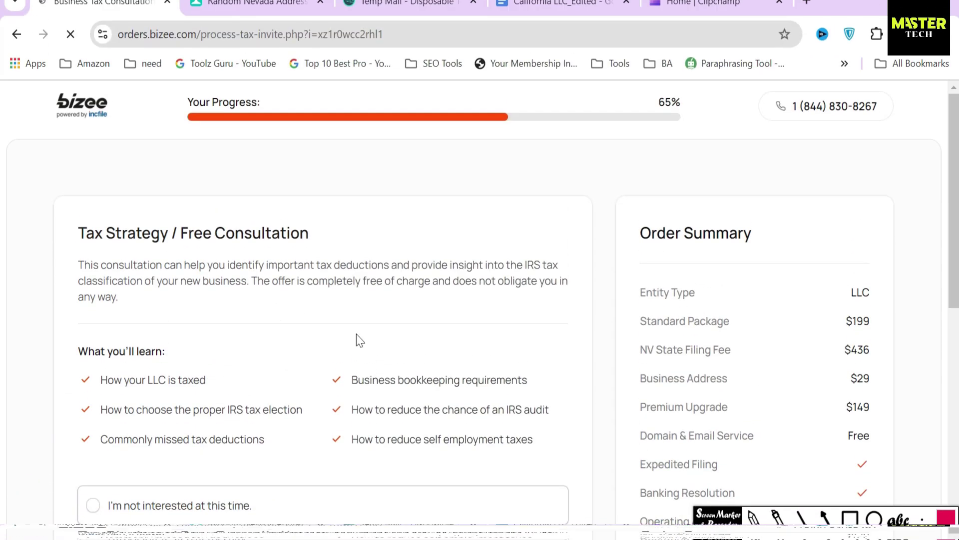
Select 'Yes' for the free Business Tax Consultation, box its learning points, and continue
{"action": "left_click_drag", "start_coordinate": [73, 249], "coordinate": [325, 268]}
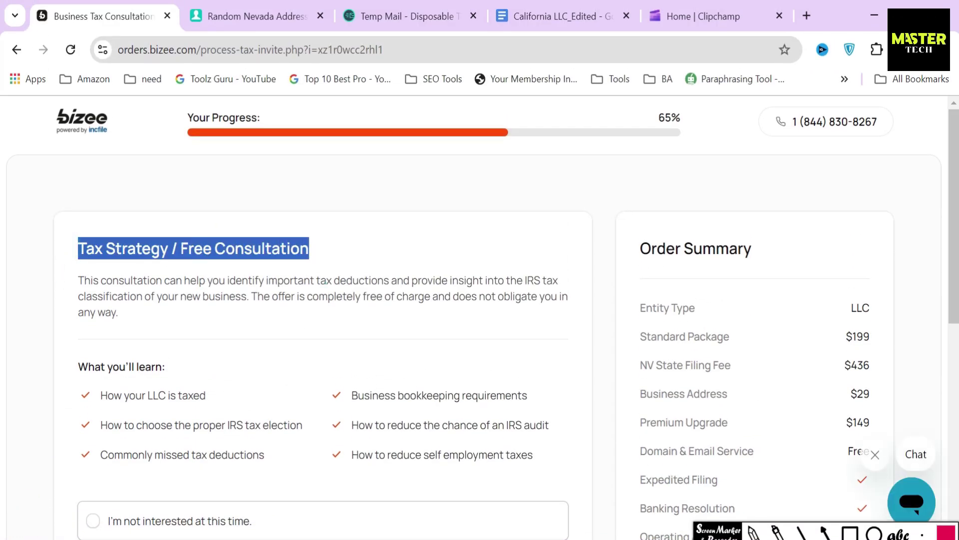
{"action": "left_click", "coordinate": [325, 280]}
{"action": "scroll", "coordinate": [332, 312], "scroll_direction": "down", "scroll_amount": 5}
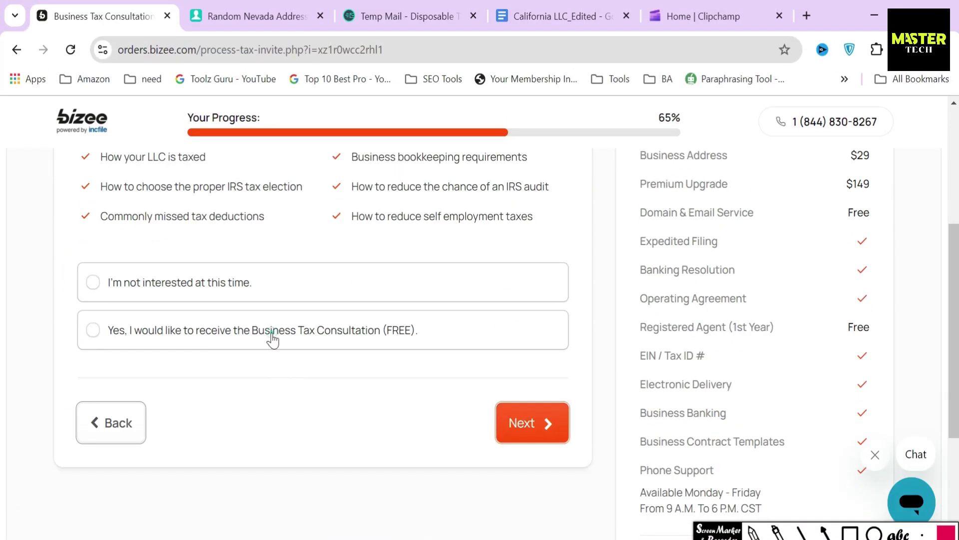
{"action": "left_click", "coordinate": [272, 335]}
{"action": "scroll", "coordinate": [265, 331], "scroll_direction": "up", "scroll_amount": 2}
{"action": "left_click", "coordinate": [850, 533]}
{"action": "mouse_move", "coordinate": [68, 223]}
{"action": "left_mouse_down"}
{"action": "mouse_move", "coordinate": [160, 313]}
{"action": "mouse_move", "coordinate": [310, 315]}
{"action": "left_mouse_up"}
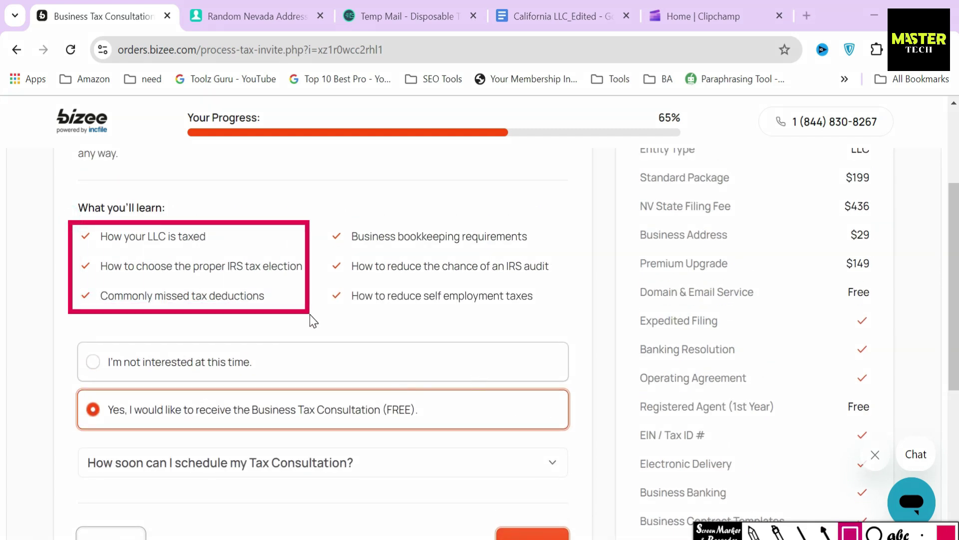
{"action": "left_click_drag", "start_coordinate": [324, 219], "coordinate": [332, 298]}
{"action": "left_click_drag", "start_coordinate": [542, 321], "coordinate": [554, 314]}
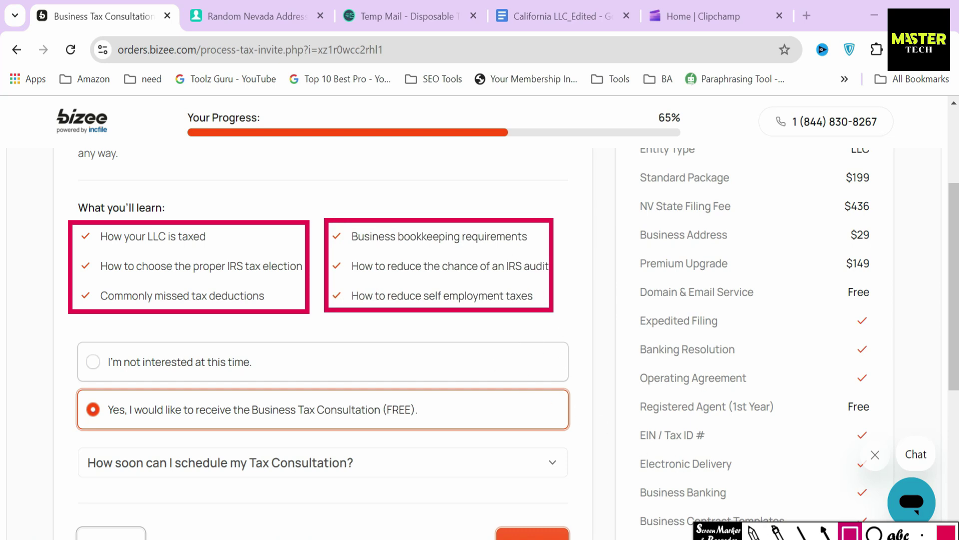
{"action": "scroll", "coordinate": [445, 403], "scroll_direction": "down", "scroll_amount": 2}
{"action": "left_click", "coordinate": [524, 472]}
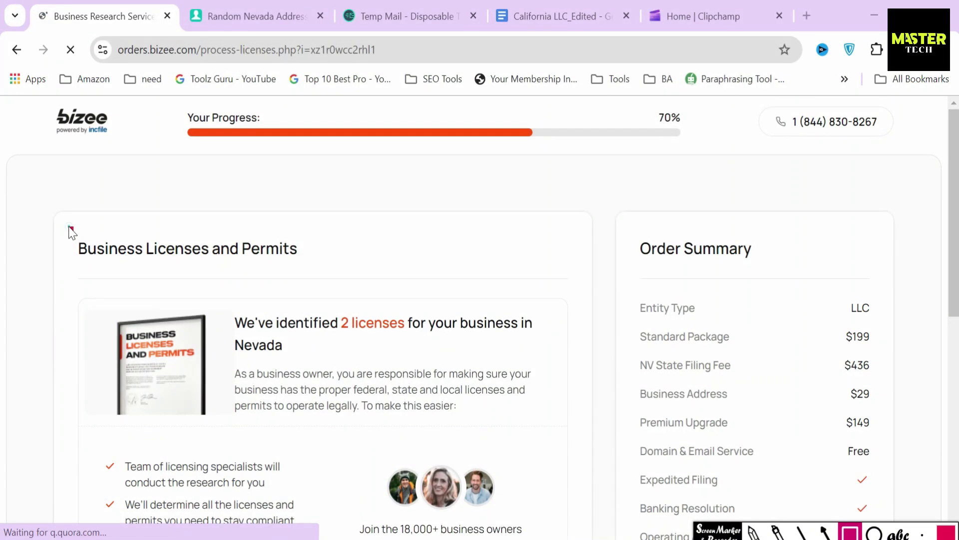
Box the Licenses heading, the Nevada 2-licenses note and the $99 mailed-applications price
{"action": "mouse_move", "coordinate": [69, 228]}
{"action": "left_mouse_down"}
{"action": "mouse_move", "coordinate": [241, 278]}
{"action": "mouse_move", "coordinate": [323, 272]}
{"action": "left_mouse_up"}
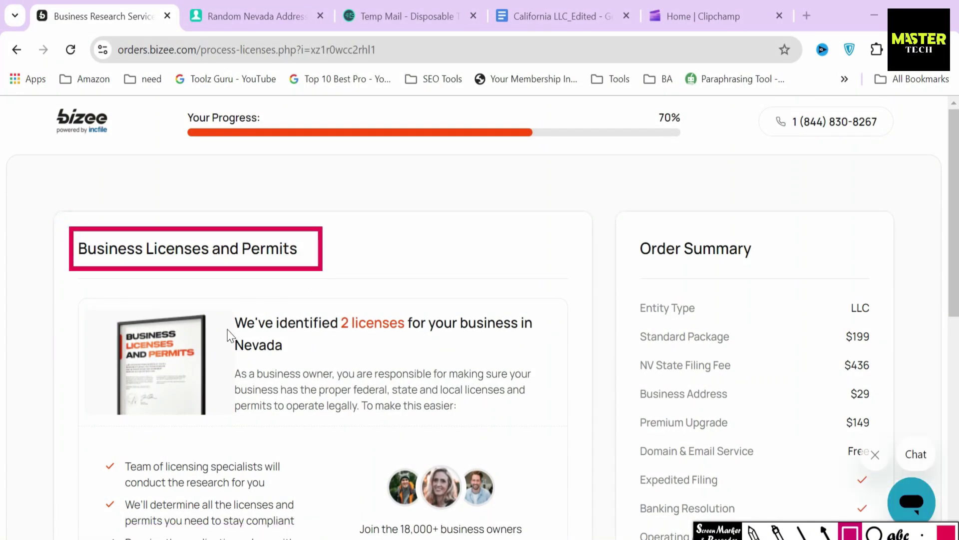
{"action": "mouse_move", "coordinate": [224, 304]}
{"action": "left_mouse_down"}
{"action": "mouse_move", "coordinate": [240, 375]}
{"action": "mouse_move", "coordinate": [549, 369]}
{"action": "left_mouse_up"}
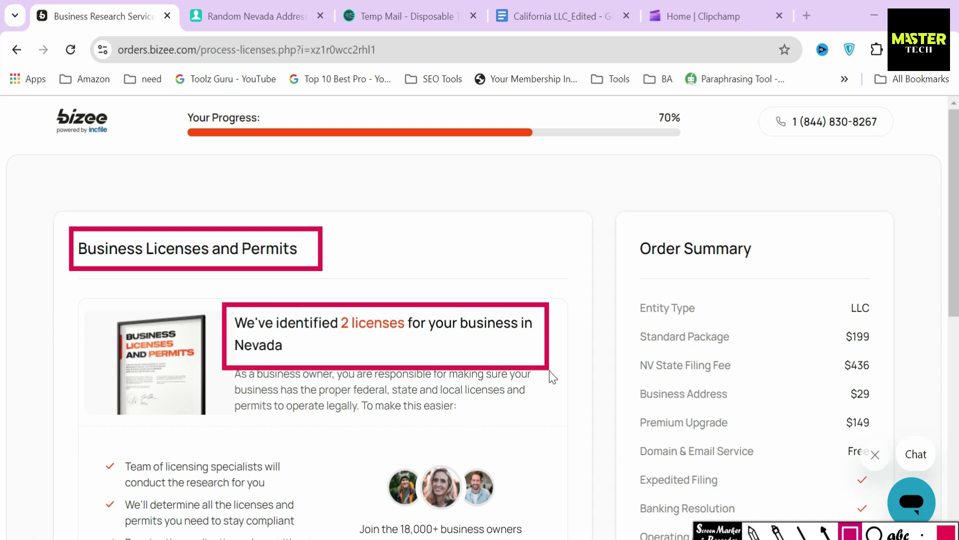
{"action": "left_click", "coordinate": [825, 532]}
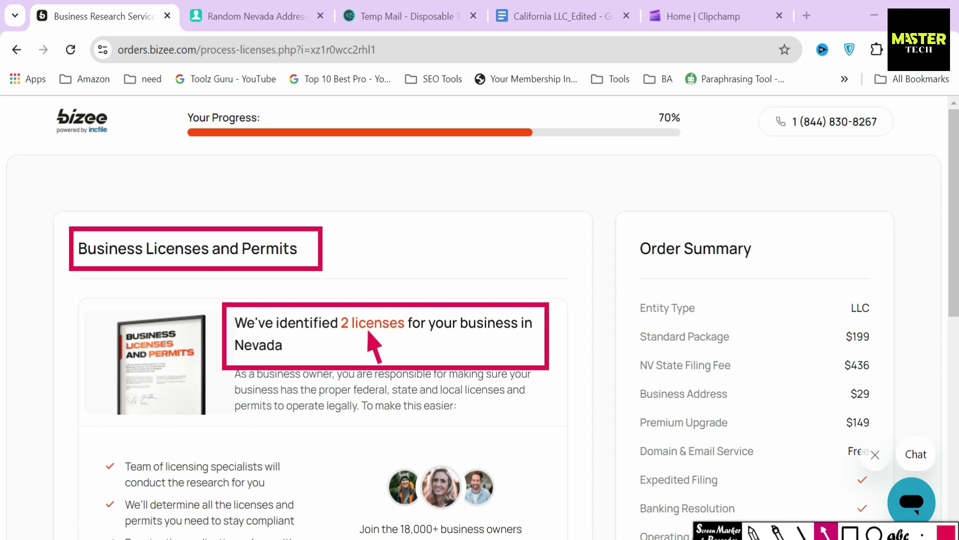
{"action": "key", "text": "Escape"}
{"action": "scroll", "coordinate": [548, 452], "scroll_direction": "down", "scroll_amount": 5}
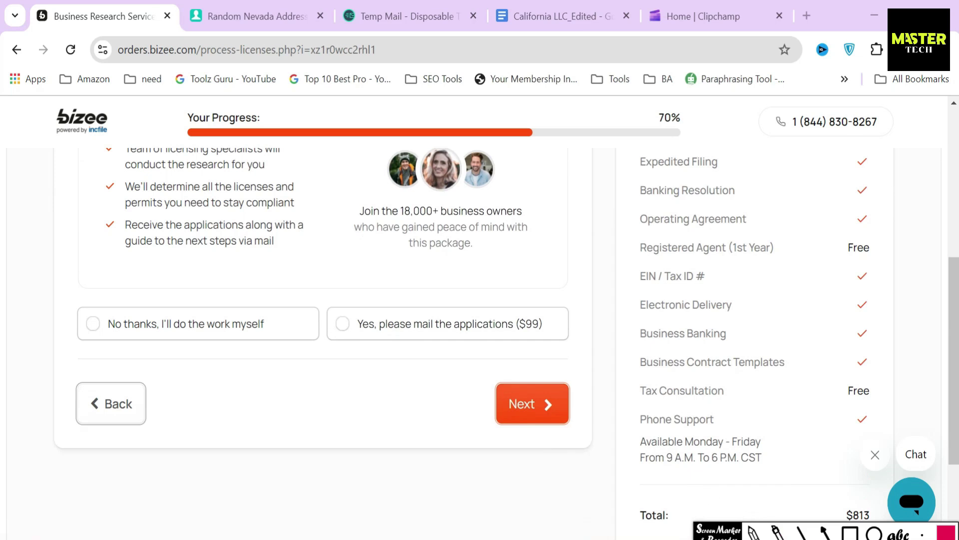
{"action": "left_click", "coordinate": [849, 532]}
{"action": "left_click_drag", "start_coordinate": [510, 302], "coordinate": [554, 360]}
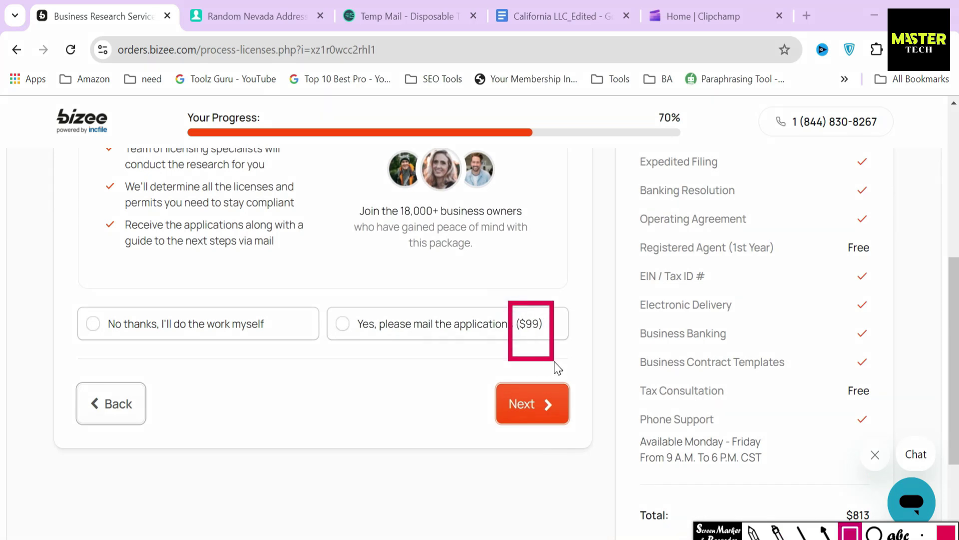
{"action": "key", "text": "Escape"}
Choose mailed applications ($99) and paste a generated Nevada street address into the research address
{"action": "left_click", "coordinate": [450, 323]}
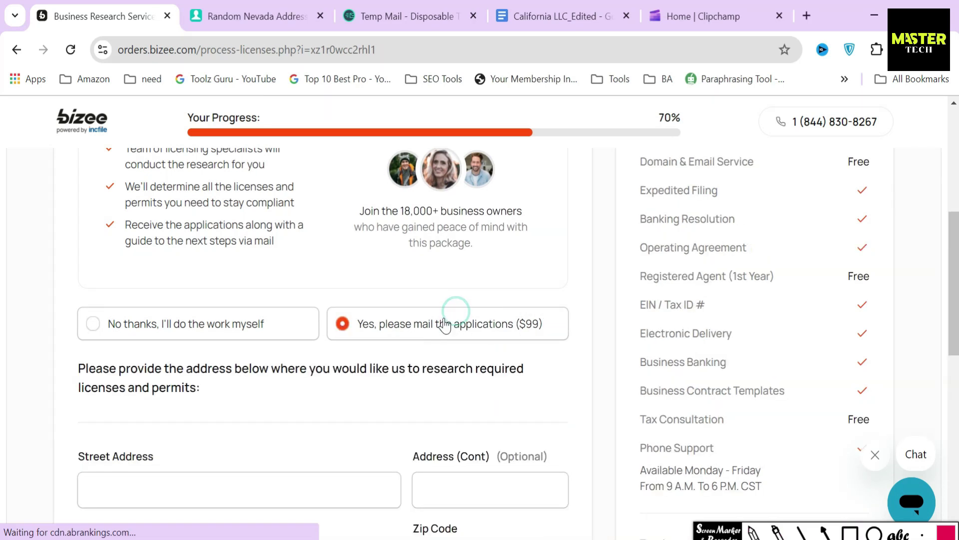
{"action": "scroll", "coordinate": [295, 293], "scroll_direction": "down", "scroll_amount": 3}
{"action": "left_click_drag", "start_coordinate": [76, 207], "coordinate": [226, 242]}
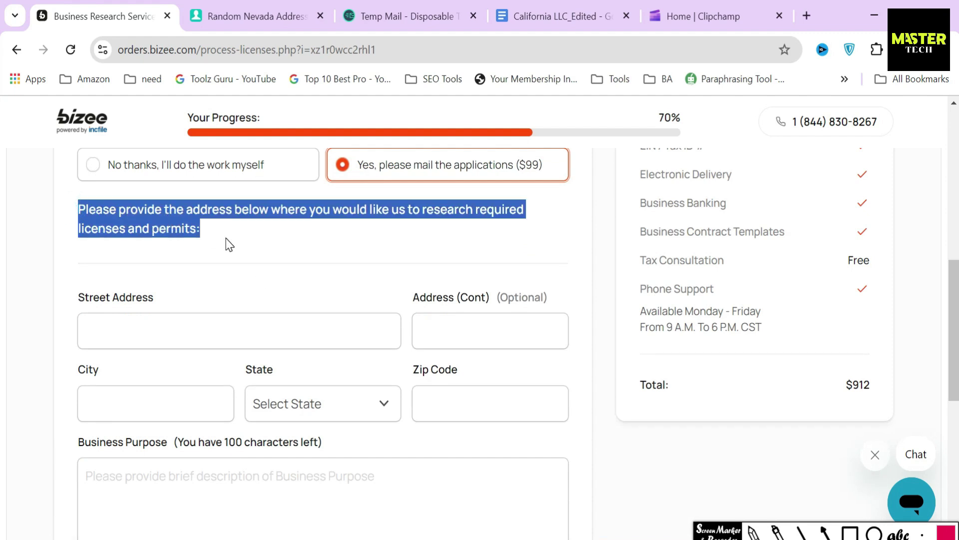
{"action": "left_click", "coordinate": [226, 242]}
{"action": "left_click", "coordinate": [280, 332]}
{"action": "type", "text": "43"}
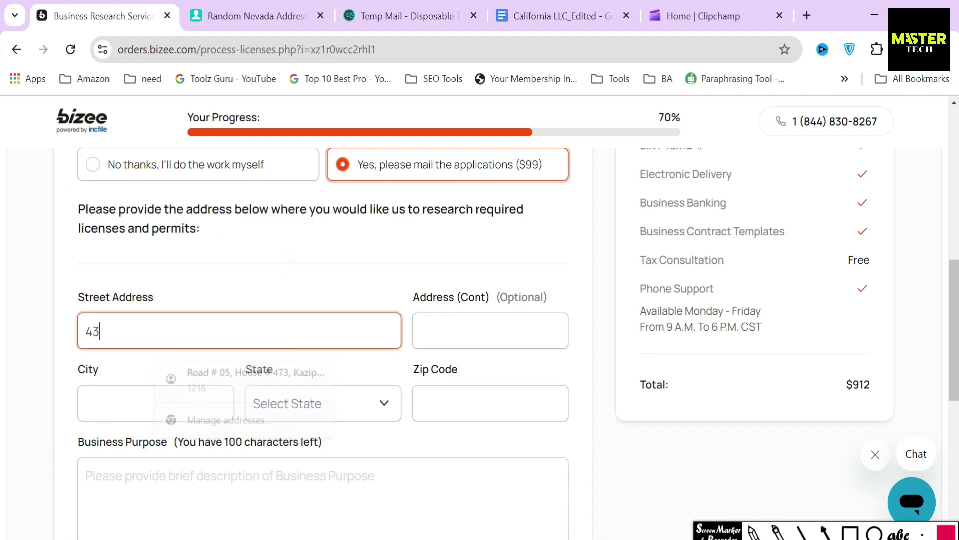
{"action": "left_click", "coordinate": [245, 16]}
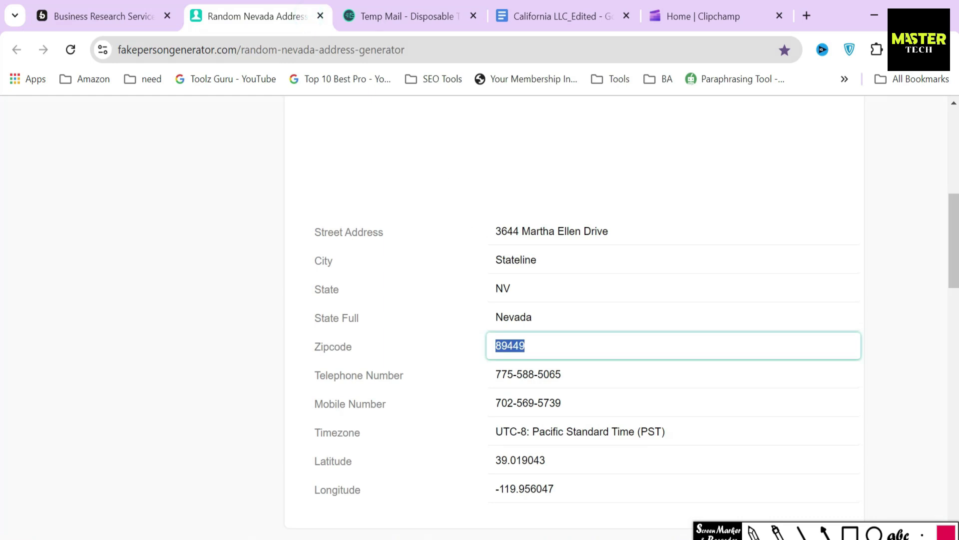
{"action": "left_click", "coordinate": [522, 227]}
{"action": "key", "text": "ctrl+c"}
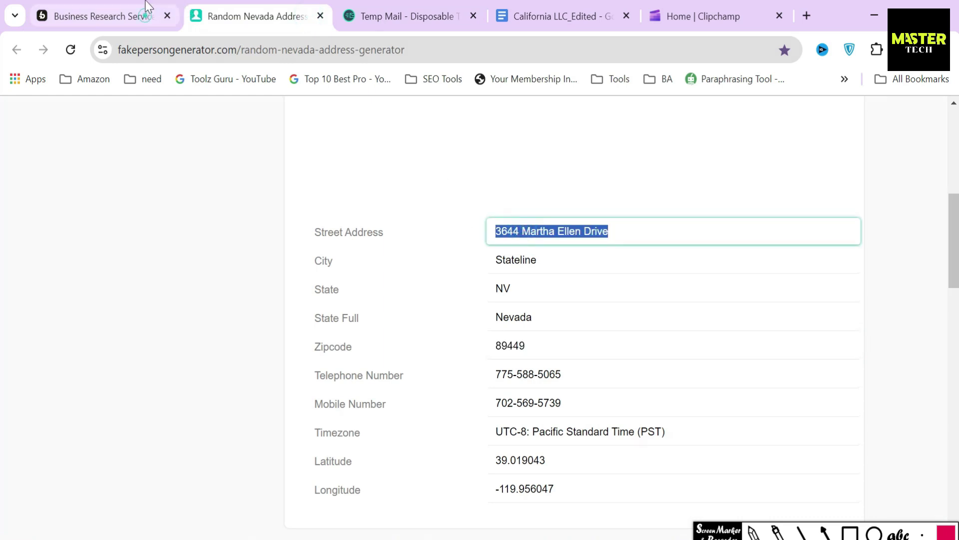
{"action": "left_click", "coordinate": [145, 15]}
{"action": "left_click", "coordinate": [465, 330]}
{"action": "key", "text": "ctrl+v"}
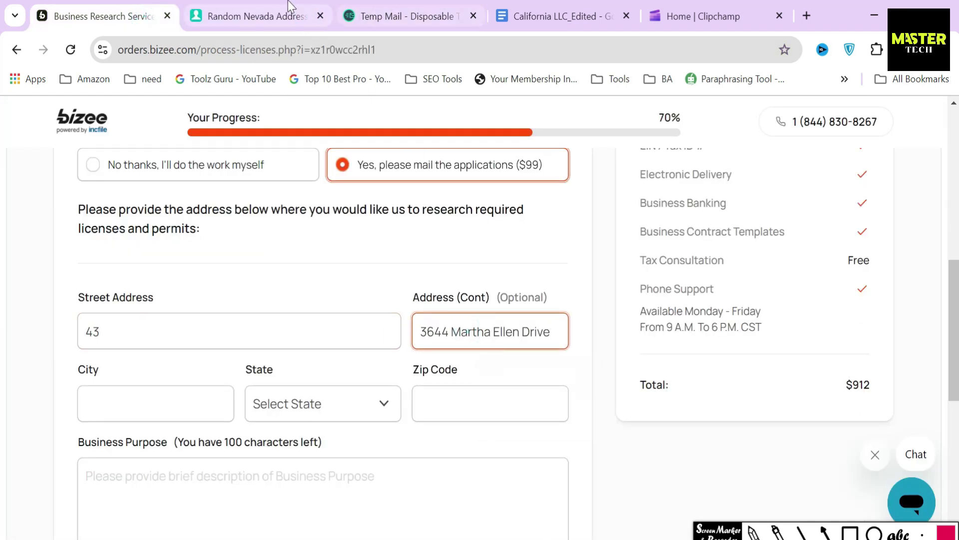
Copy the generated city and zip code into the form and set State to Nevada
{"action": "left_click", "coordinate": [279, 15]}
{"action": "left_click", "coordinate": [521, 261]}
{"action": "left_click", "coordinate": [100, 16]}
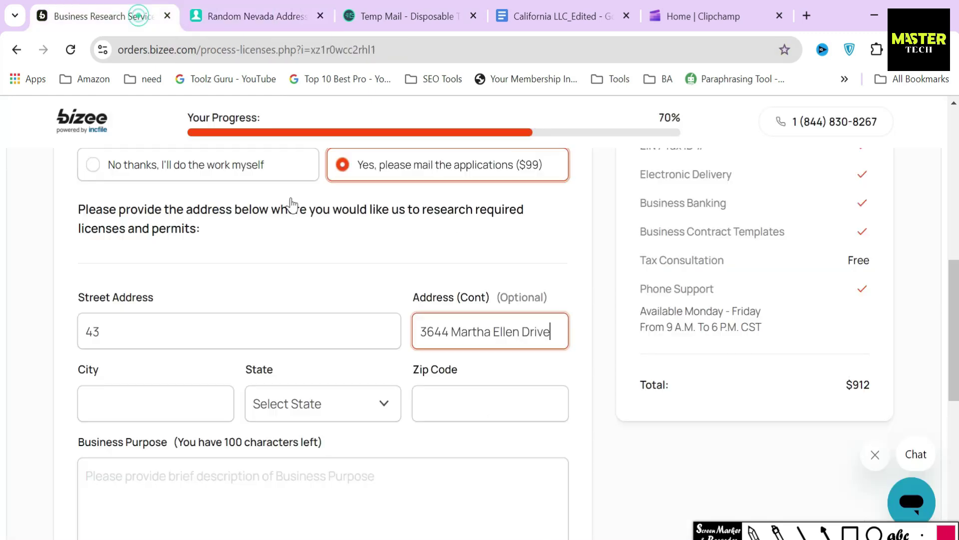
{"action": "left_click", "coordinate": [200, 404]}
{"action": "left_click", "coordinate": [250, 16]}
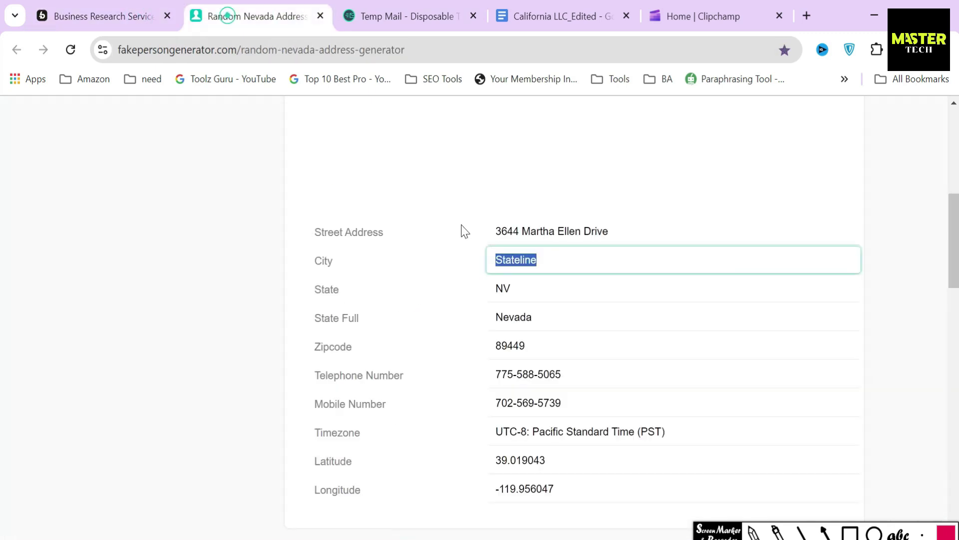
{"action": "left_click", "coordinate": [510, 346]}
{"action": "left_click", "coordinate": [100, 16]}
{"action": "left_click", "coordinate": [533, 394]}
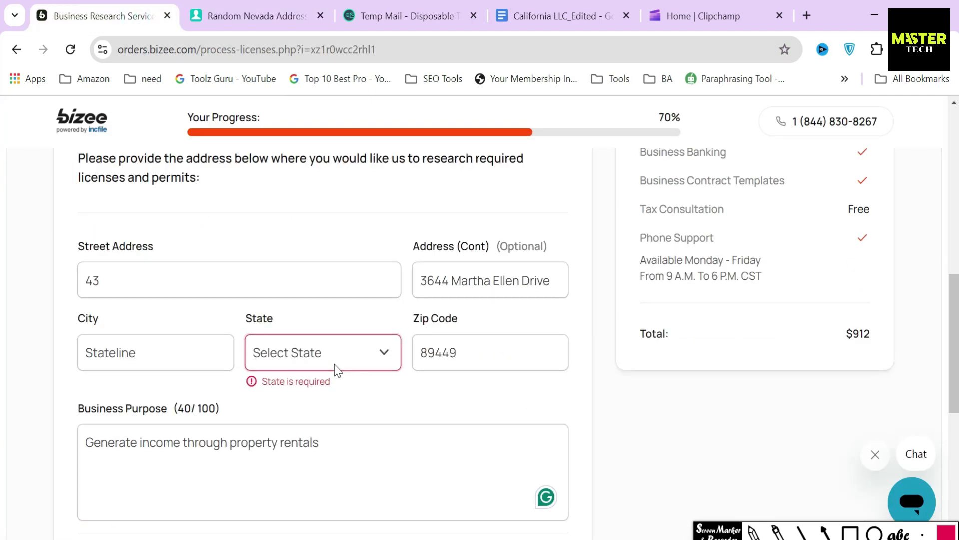
{"action": "left_click", "coordinate": [334, 364]}
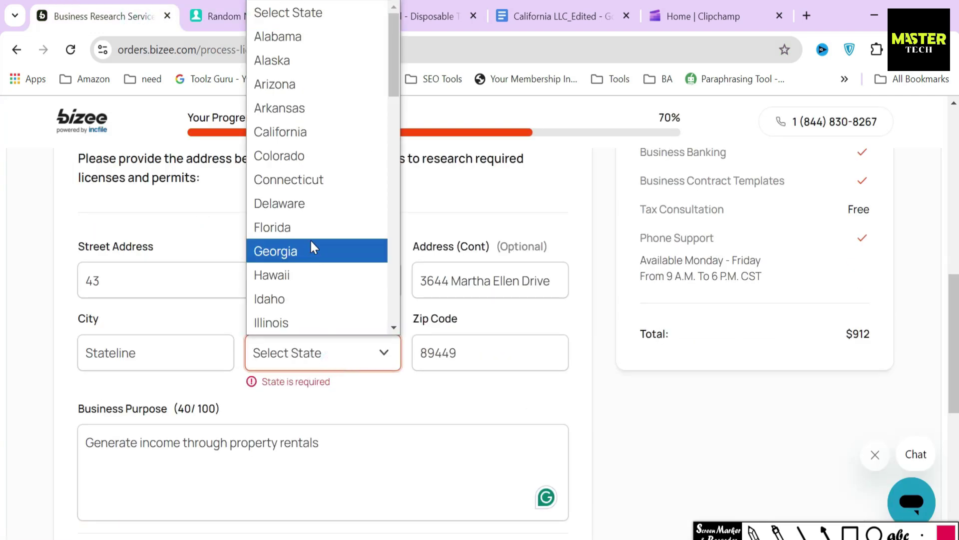
{"action": "scroll", "coordinate": [313, 247], "scroll_direction": "down", "scroll_amount": 8}
{"action": "left_click", "coordinate": [310, 211]}
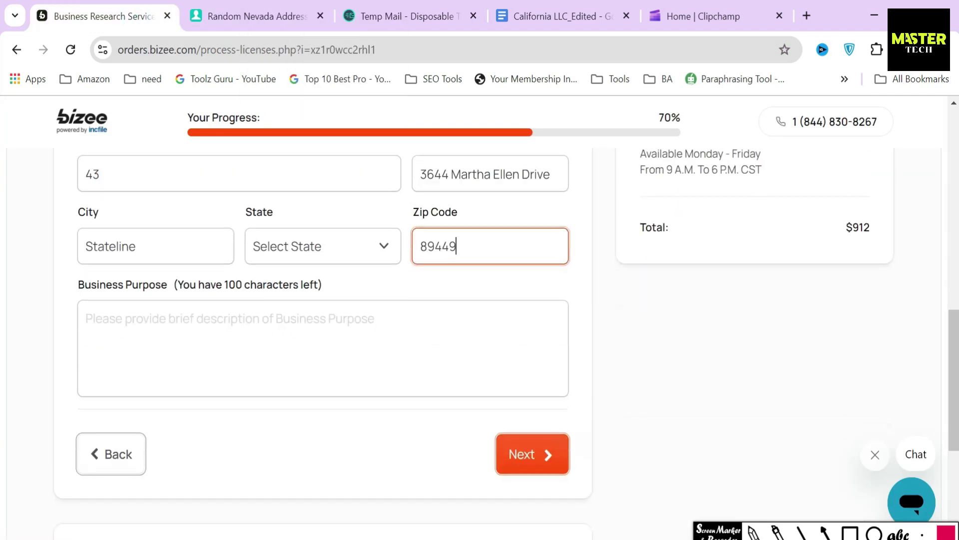
Enter the business purpose 'Generate income through property rentals'
{"action": "left_click", "coordinate": [79, 281]}
{"action": "left_click_drag", "start_coordinate": [79, 280], "coordinate": [358, 280]}
{"action": "type", "text": "Generate income through "}
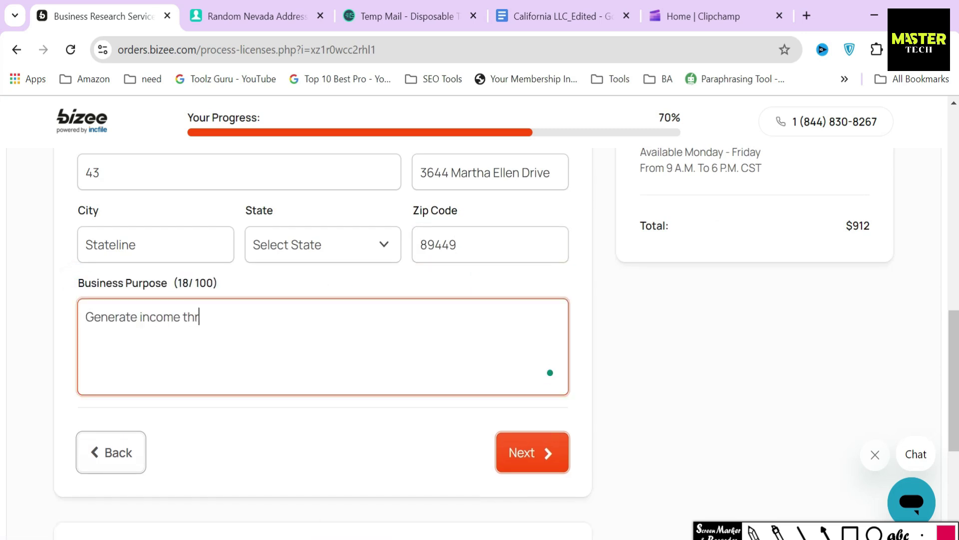
{"action": "type", "text": "property rentals"}
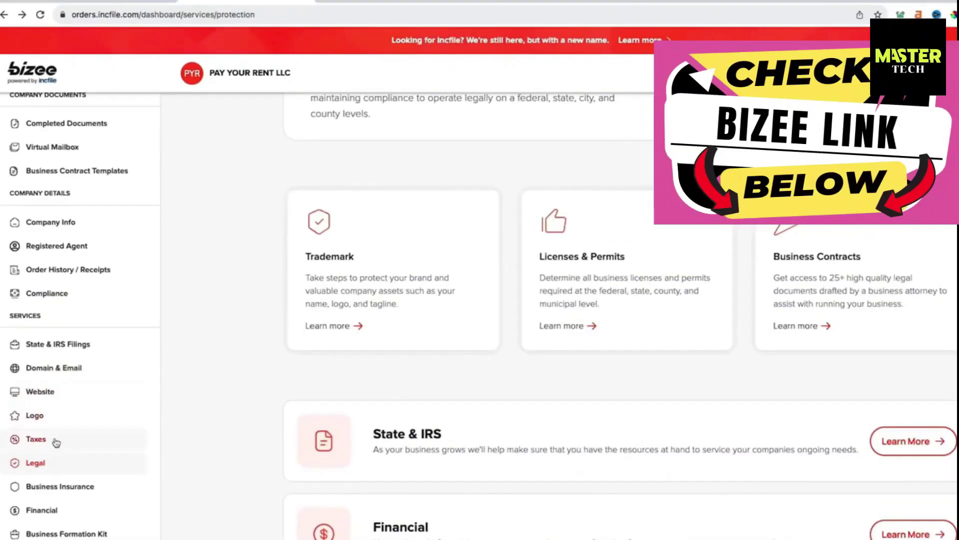
{"action": "left_click", "coordinate": [576, 262]}
{"action": "scroll", "coordinate": [434, 346], "scroll_direction": "down", "scroll_amount": 1}
{"action": "double_click", "coordinate": [434, 345]}
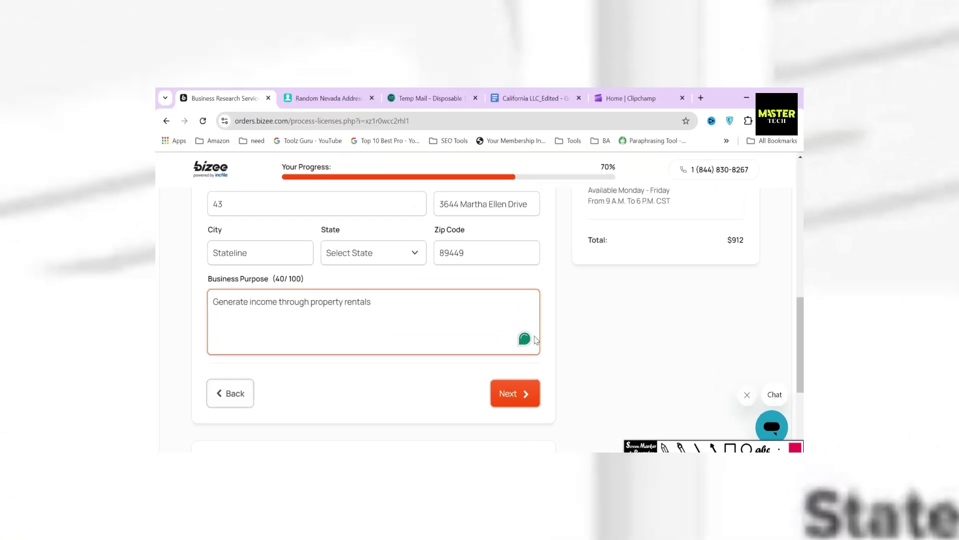
Submit the license research details and highlight the Order Review summary heading
{"action": "scroll", "coordinate": [589, 358], "scroll_direction": "down", "scroll_amount": 3}
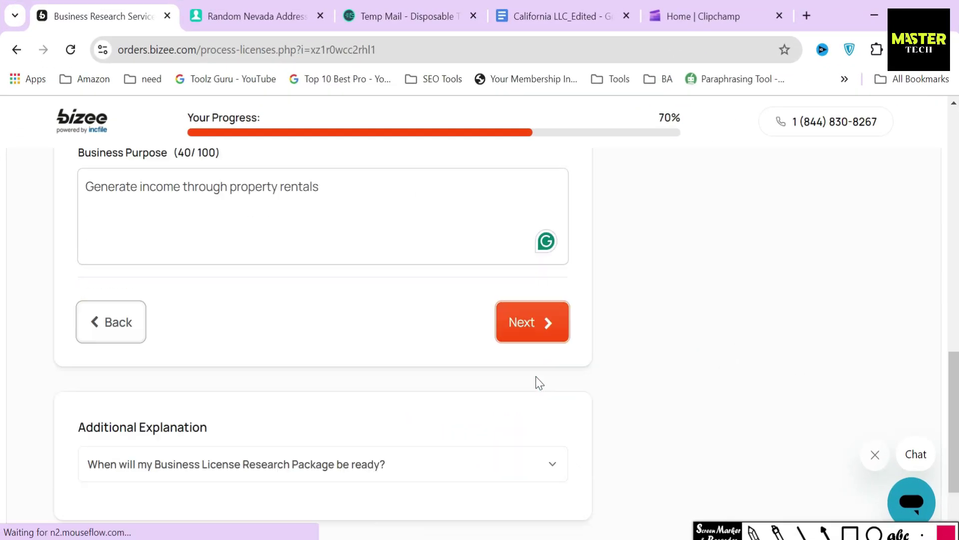
{"action": "left_click", "coordinate": [529, 327]}
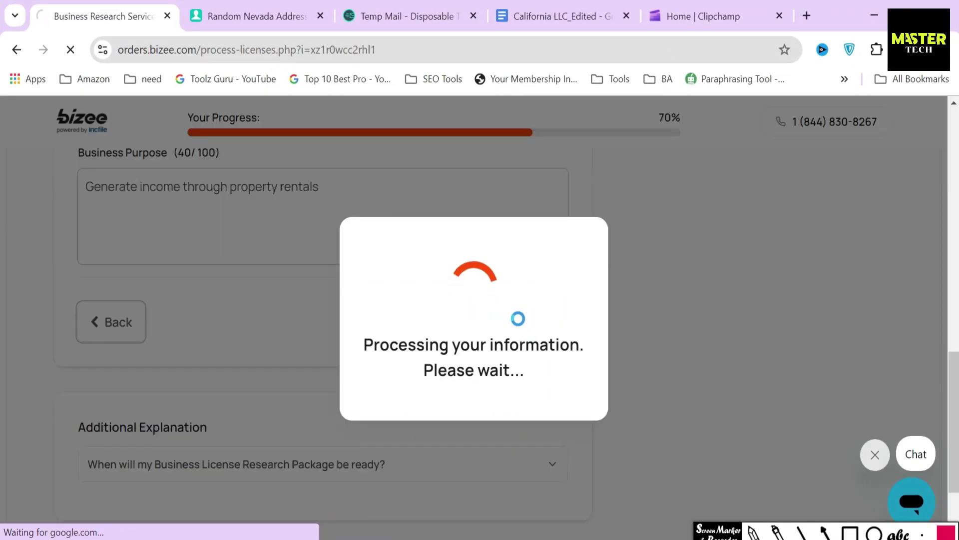
{"action": "triple_click", "coordinate": [207, 254]}
{"action": "left_click", "coordinate": [222, 253]}
Review the Formation Info and Contact Info sections for the Nevada RENTAL PROPERTY LLC order
{"action": "scroll", "coordinate": [222, 254], "scroll_direction": "down", "scroll_amount": 3}
{"action": "left_click_drag", "start_coordinate": [77, 188], "coordinate": [221, 199]}
{"action": "left_click", "coordinate": [222, 196]}
{"action": "left_click_drag", "start_coordinate": [86, 332], "coordinate": [214, 343]}
{"action": "left_click", "coordinate": [214, 342]}
{"action": "scroll", "coordinate": [214, 342], "scroll_direction": "down", "scroll_amount": 5}
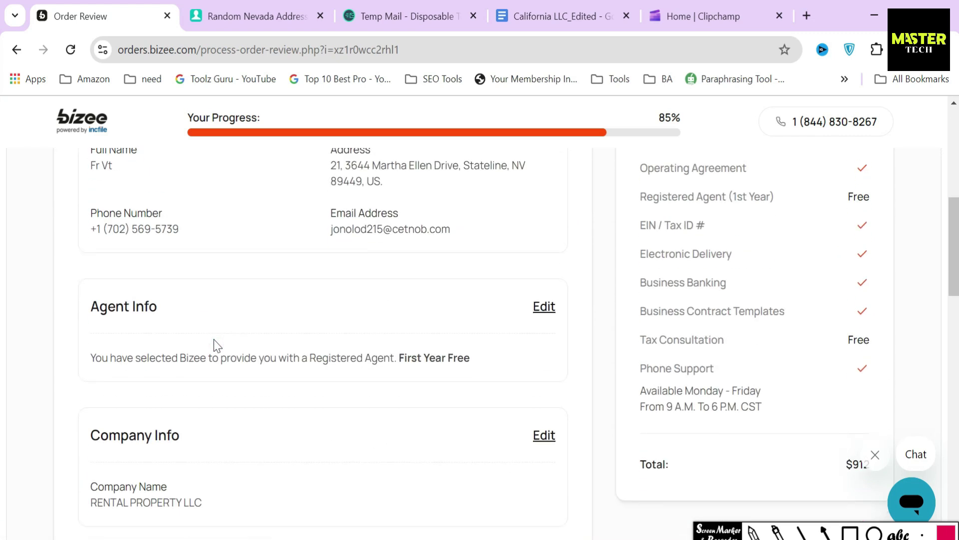
{"action": "left_click_drag", "start_coordinate": [81, 305], "coordinate": [175, 311]}
{"action": "left_click_drag", "start_coordinate": [80, 429], "coordinate": [261, 427]}
Check the Company Info details and the order summary items totalling $912
{"action": "scroll", "coordinate": [278, 422], "scroll_direction": "down", "scroll_amount": 3}
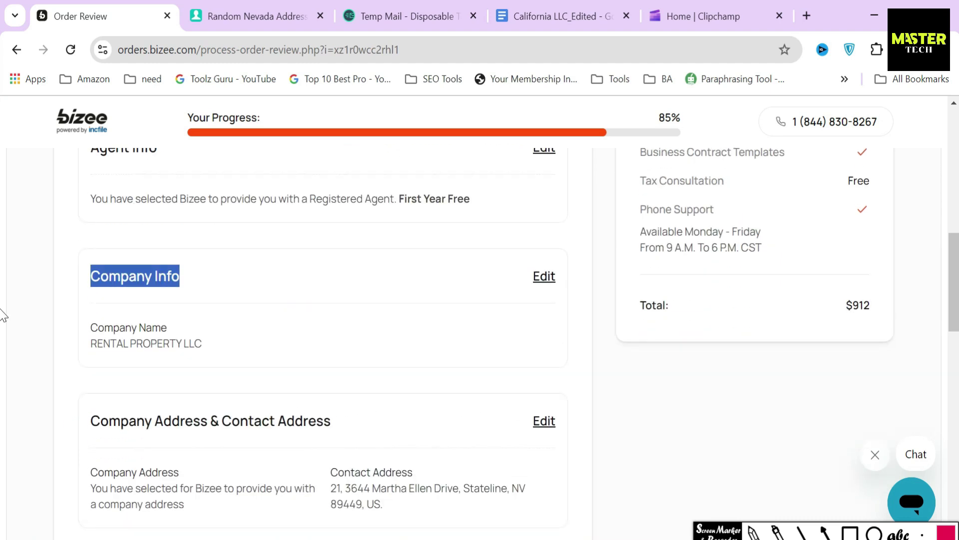
{"action": "scroll", "coordinate": [4, 287], "scroll_direction": "up", "scroll_amount": 1}
{"action": "left_click_drag", "start_coordinate": [522, 194], "coordinate": [572, 232]}
{"action": "left_click_drag", "start_coordinate": [523, 324], "coordinate": [579, 357]}
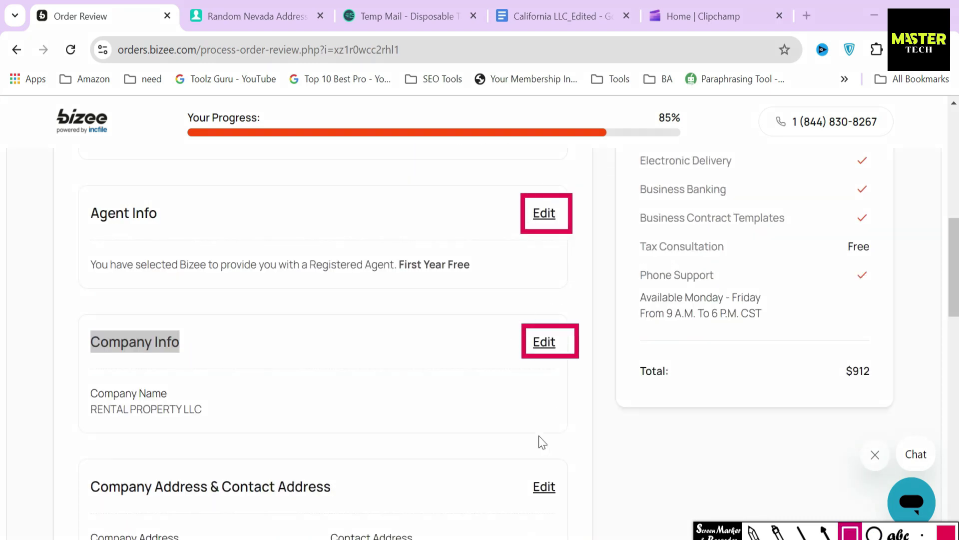
{"action": "left_click_drag", "start_coordinate": [522, 465], "coordinate": [580, 501]}
{"action": "key", "text": "Escape"}
{"action": "left_click", "coordinate": [451, 397]}
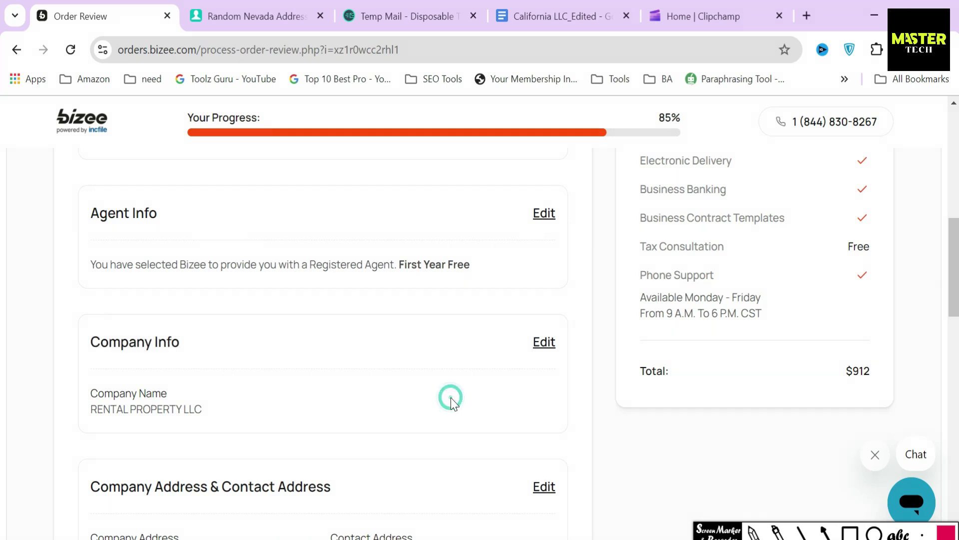
Continue from the bottom of Order Review to the payment page
{"action": "scroll", "coordinate": [451, 395], "scroll_direction": "down", "scroll_amount": 10}
{"action": "scroll", "coordinate": [450, 391], "scroll_direction": "down", "scroll_amount": 4}
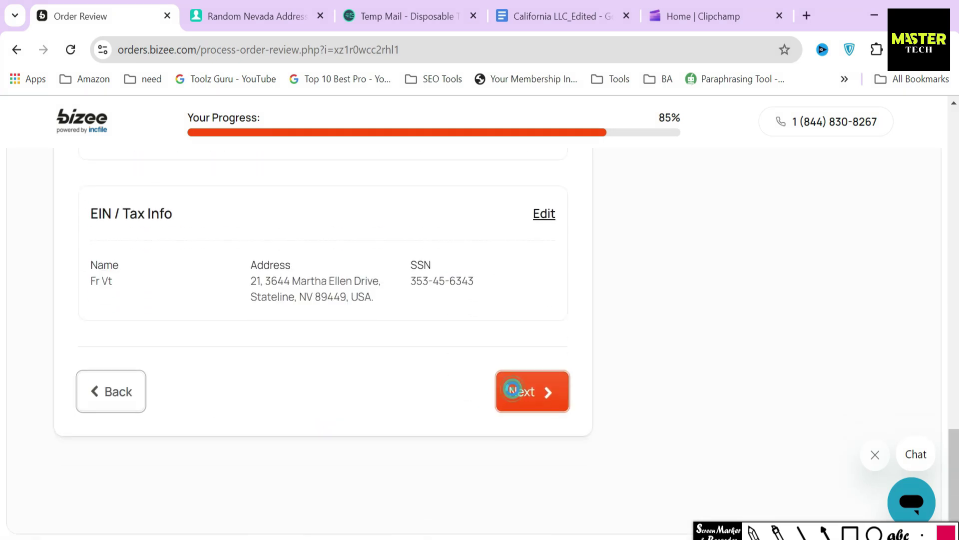
{"action": "left_click", "coordinate": [514, 393]}
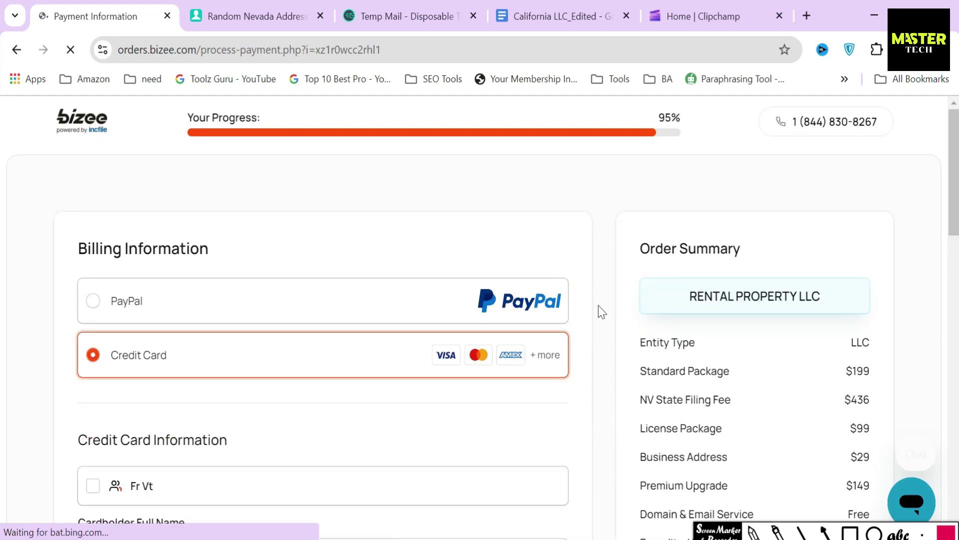
{"action": "scroll", "coordinate": [600, 353], "scroll_direction": "down", "scroll_amount": 12}
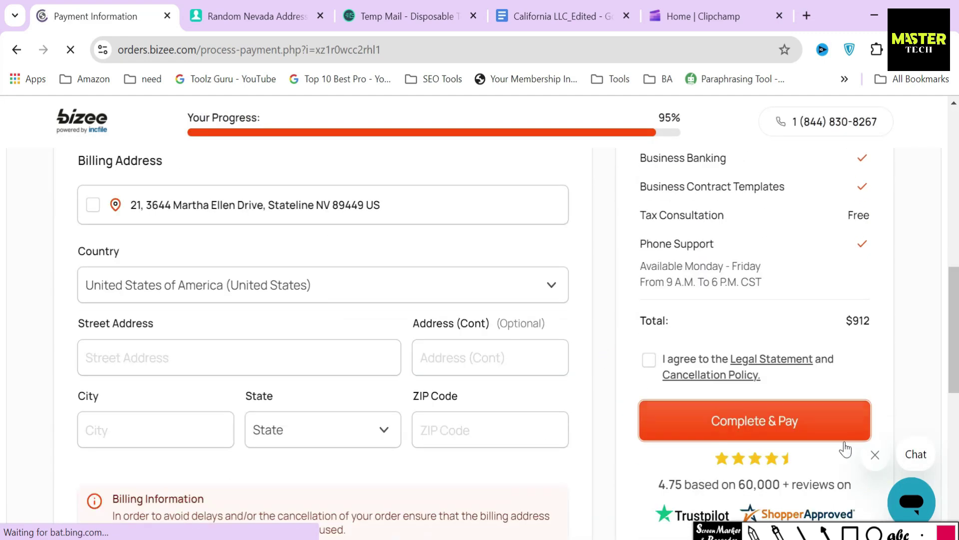
{"action": "left_click_drag", "start_coordinate": [626, 304], "coordinate": [885, 343]}
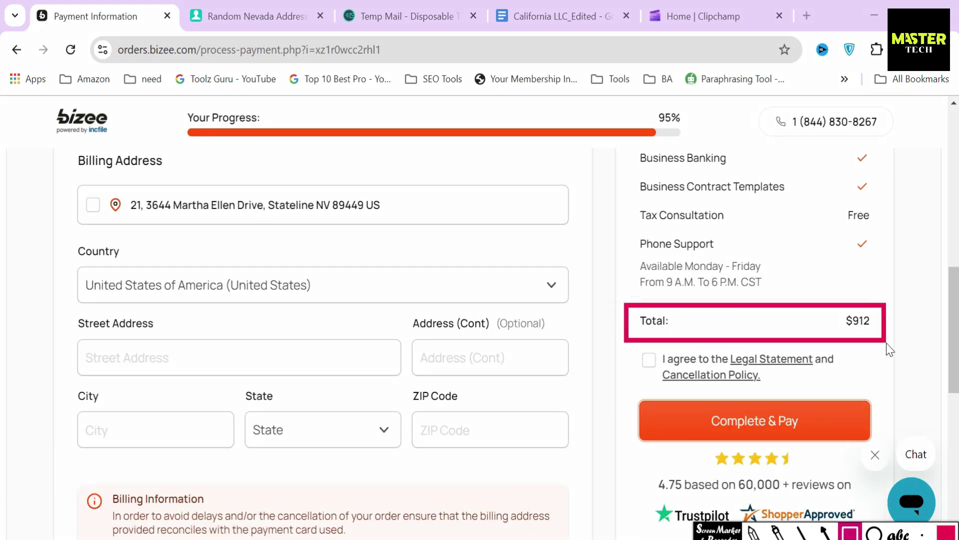
{"action": "left_click_drag", "start_coordinate": [593, 425], "coordinate": [640, 425]}
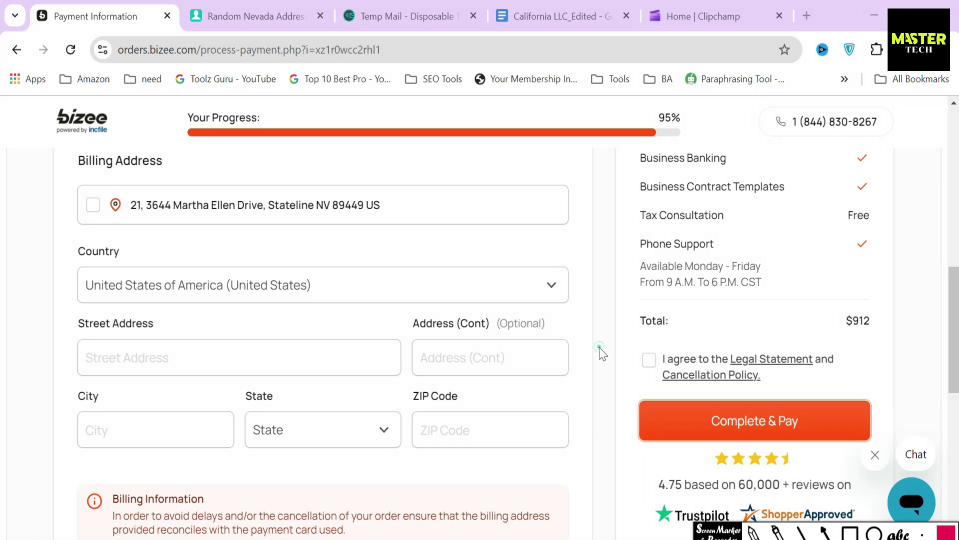
{"action": "scroll", "coordinate": [602, 350], "scroll_direction": "up", "scroll_amount": 12}
{"action": "left_click_drag", "start_coordinate": [68, 249], "coordinate": [209, 250]}
{"action": "left_click", "coordinate": [264, 250]}
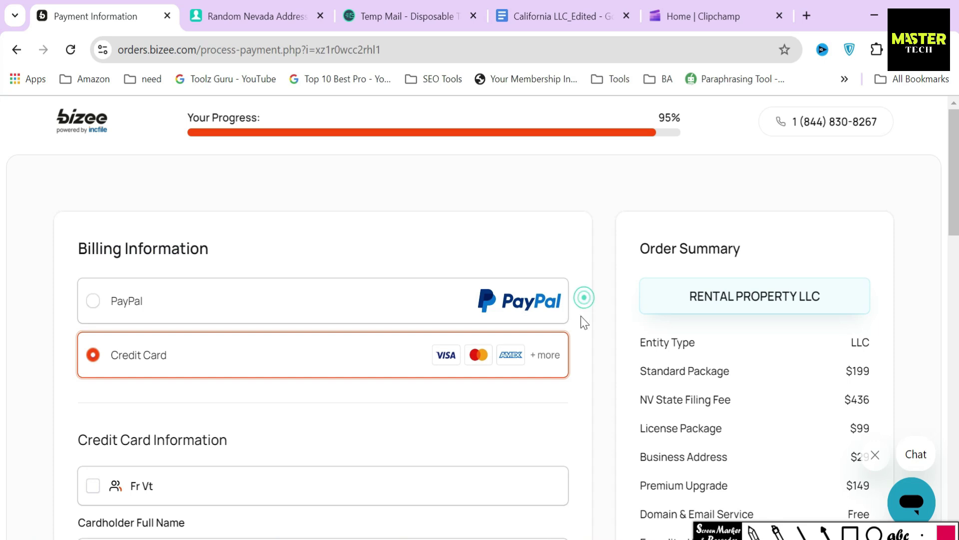
{"action": "scroll", "coordinate": [574, 349], "scroll_direction": "down", "scroll_amount": 1}
{"action": "left_click_drag", "start_coordinate": [70, 360], "coordinate": [263, 364]}
{"action": "left_click", "coordinate": [268, 360]}
{"action": "scroll", "coordinate": [204, 332], "scroll_direction": "down", "scroll_amount": 3}
{"action": "left_click_drag", "start_coordinate": [71, 394], "coordinate": [203, 397]}
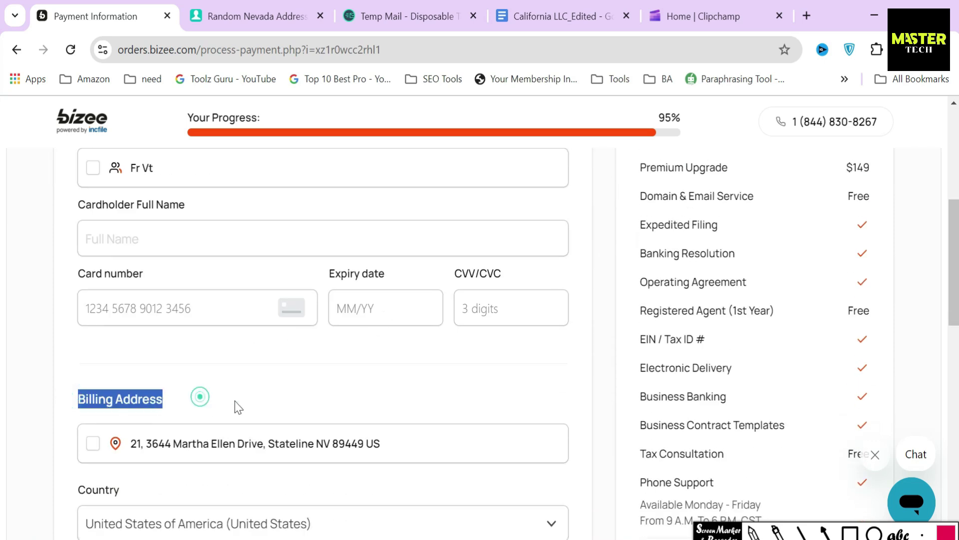
{"action": "scroll", "coordinate": [580, 400], "scroll_direction": "down", "scroll_amount": 3}
{"action": "scroll", "coordinate": [864, 476], "scroll_direction": "down", "scroll_amount": 3}
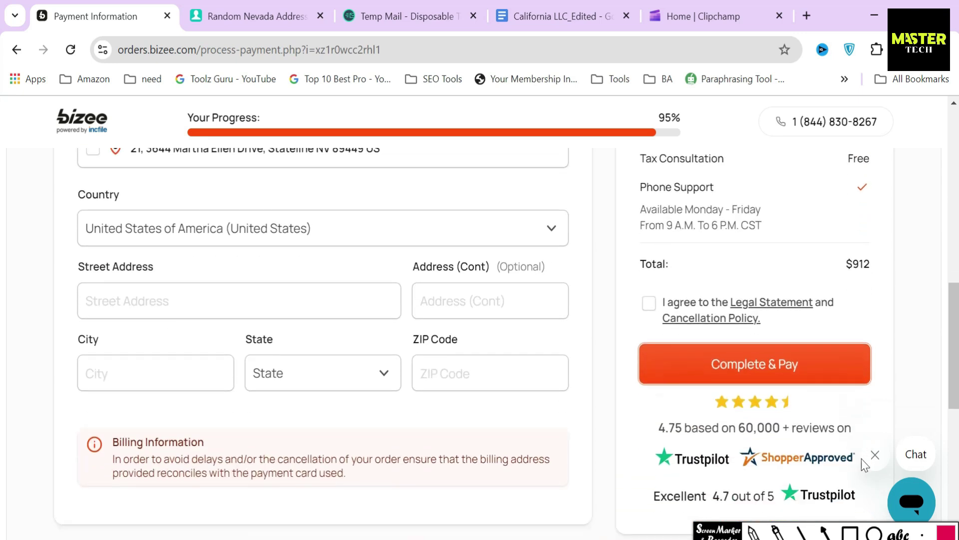
{"action": "left_click", "coordinate": [849, 532]}
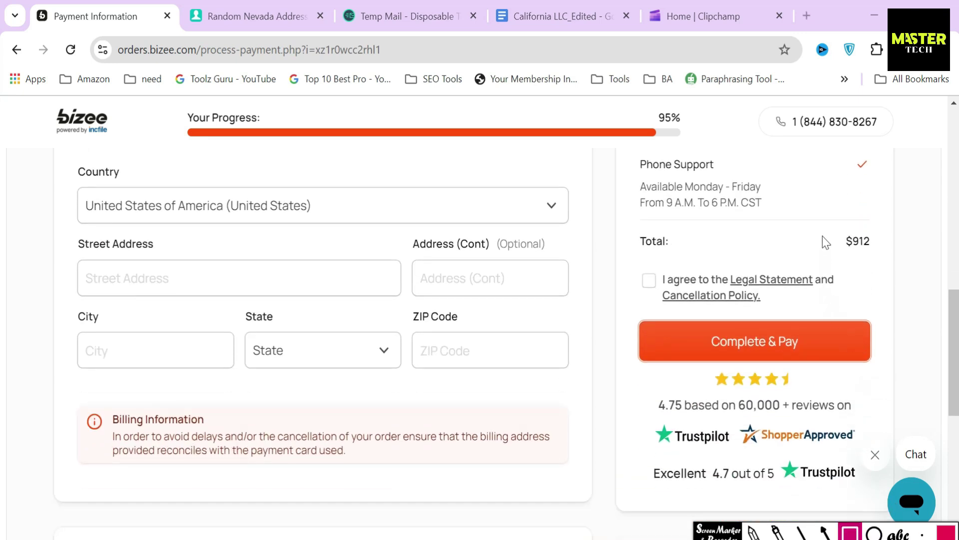
{"action": "left_click_drag", "start_coordinate": [832, 235], "coordinate": [884, 264]}
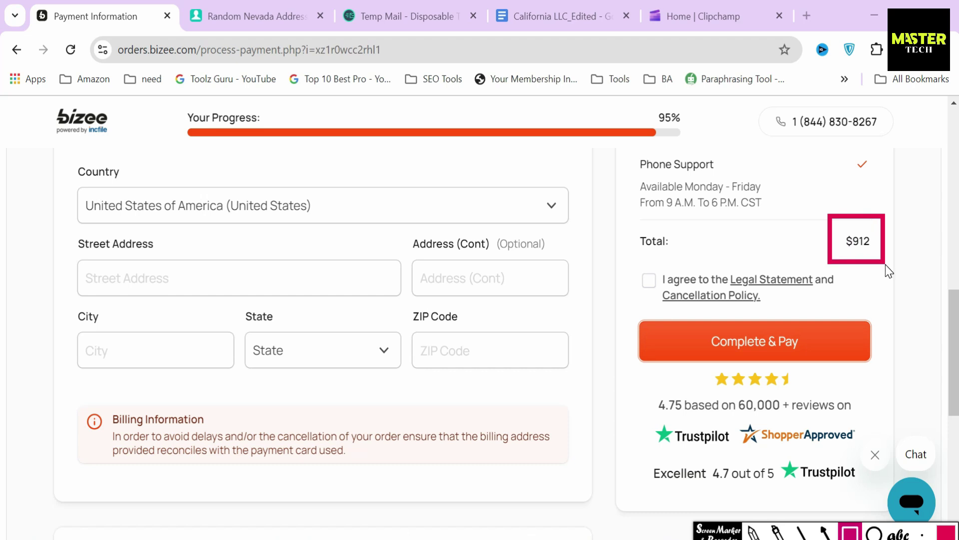
{"action": "left_click", "coordinate": [826, 532]}
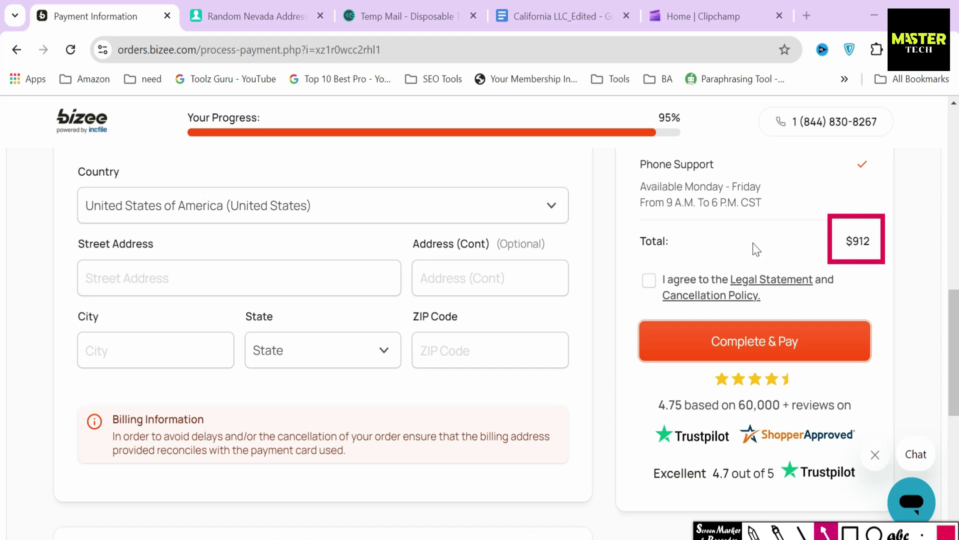
{"action": "left_click_drag", "start_coordinate": [753, 242], "coordinate": [830, 242]}
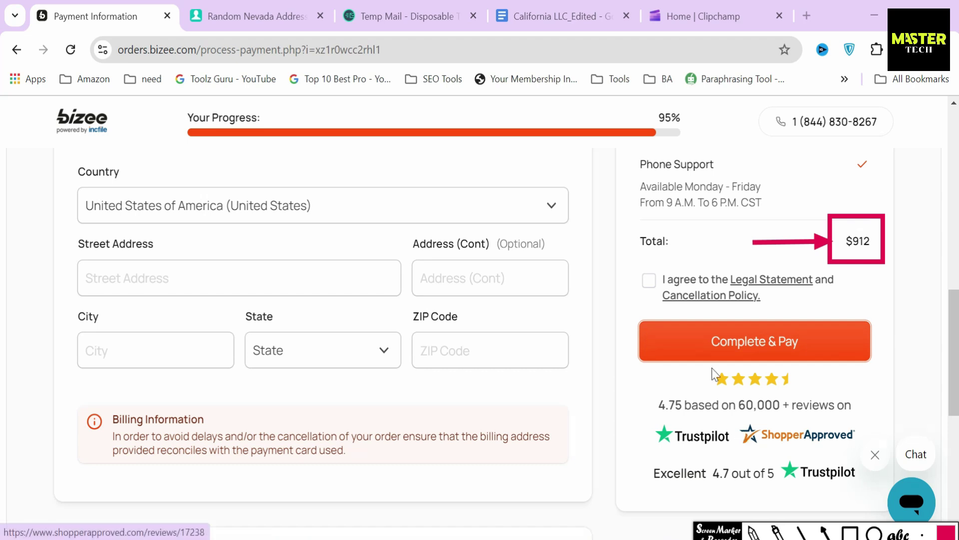
{"action": "left_click", "coordinate": [636, 245]}
{"action": "left_click_drag", "start_coordinate": [638, 247], "coordinate": [686, 250]}
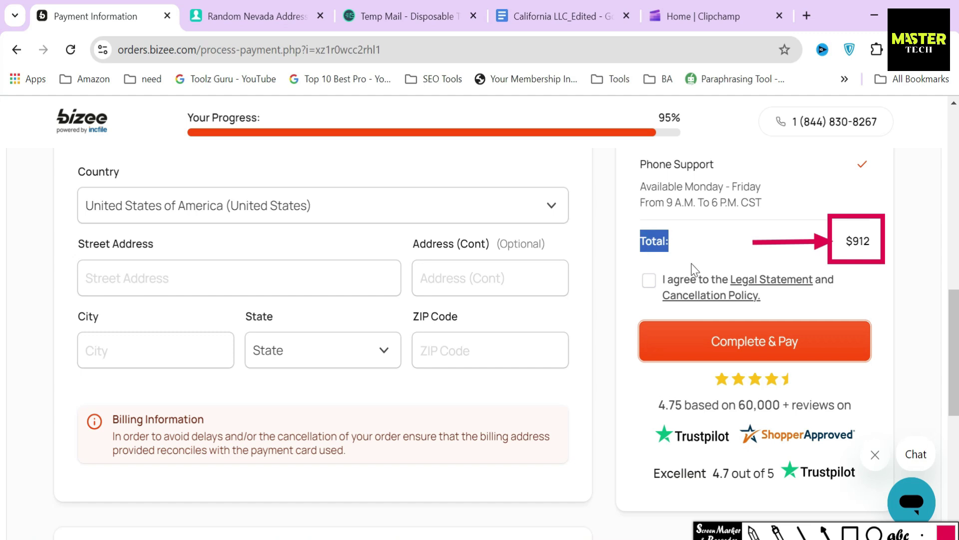
{"action": "left_click", "coordinate": [825, 532]}
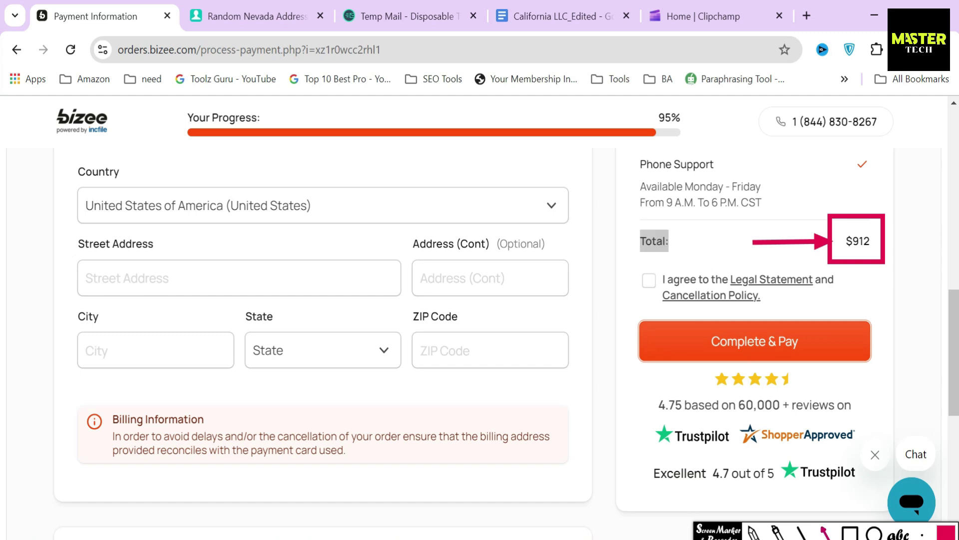
{"action": "left_click_drag", "start_coordinate": [749, 252], "coordinate": [753, 316]}
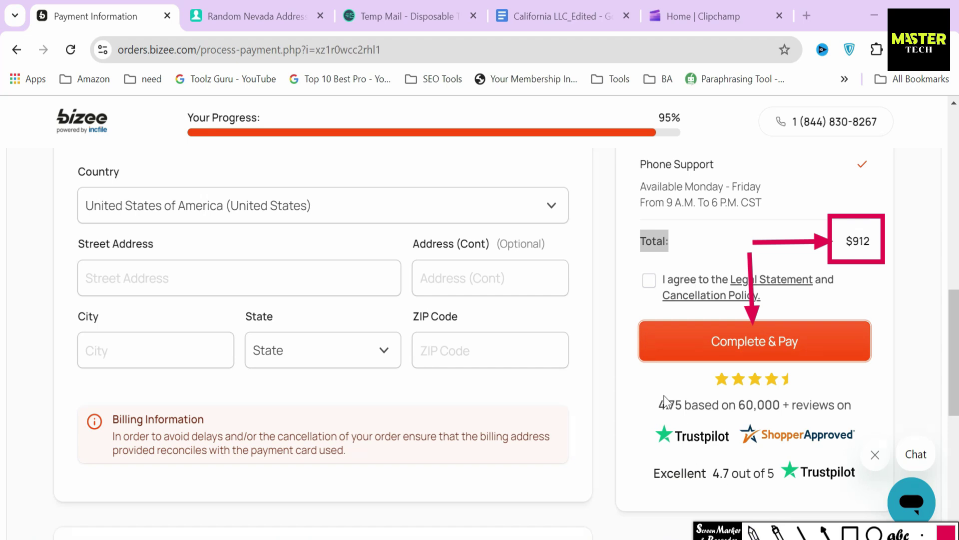
{"action": "left_click", "coordinate": [616, 248]}
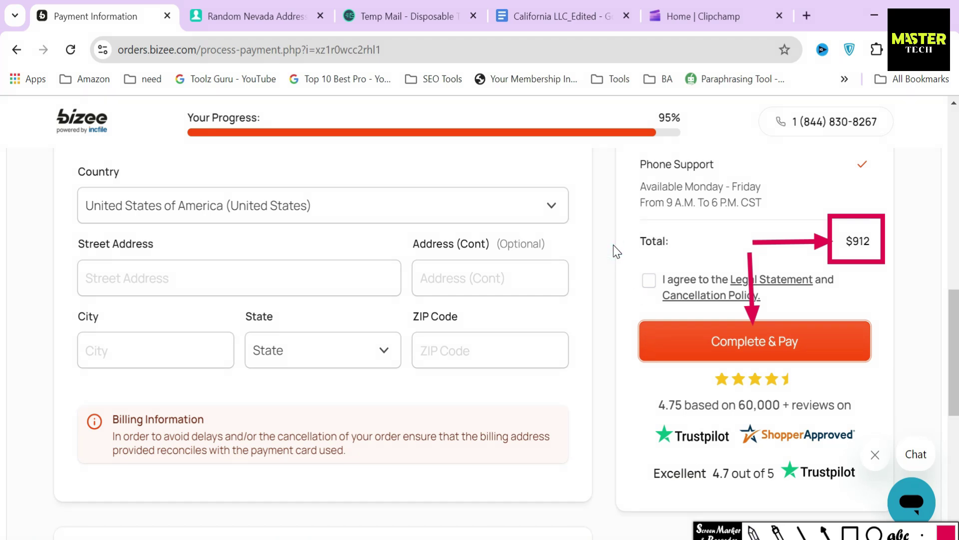